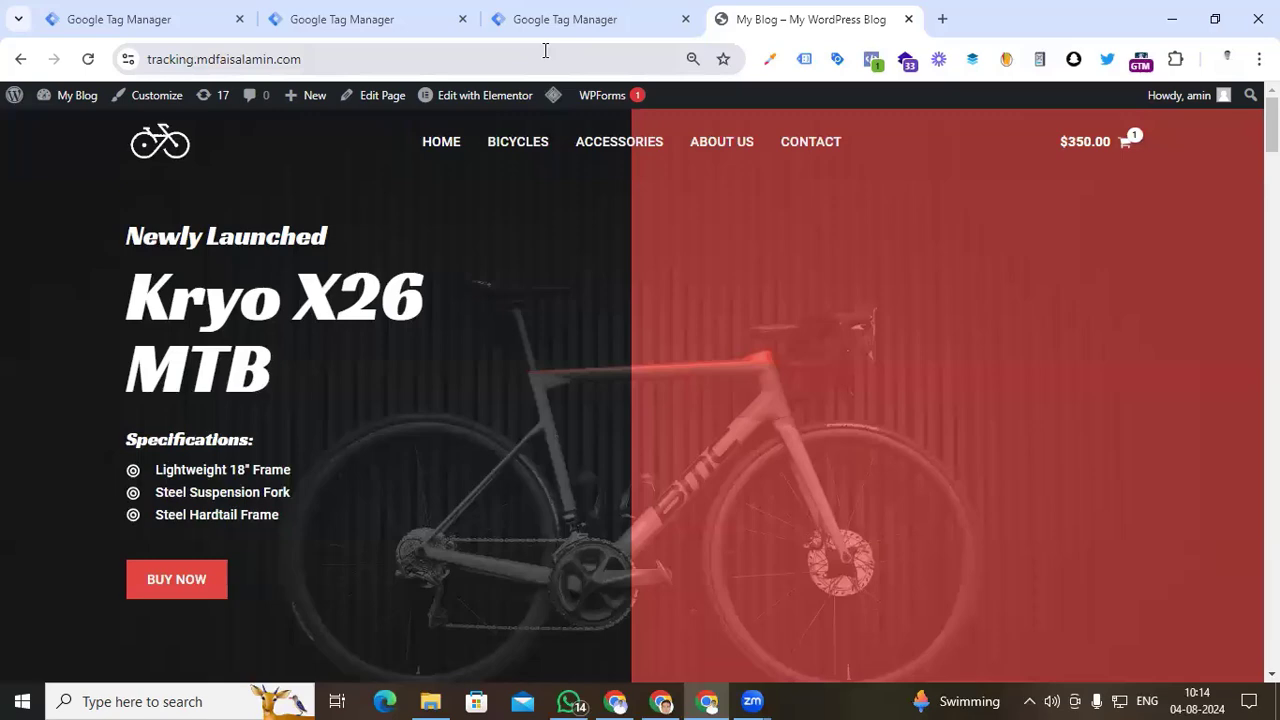
{"action": "scroll", "coordinate": [476, 375], "scroll_direction": "down", "scroll_amount": 15}
{"action": "scroll", "coordinate": [476, 375], "scroll_direction": "up", "scroll_amount": 15}
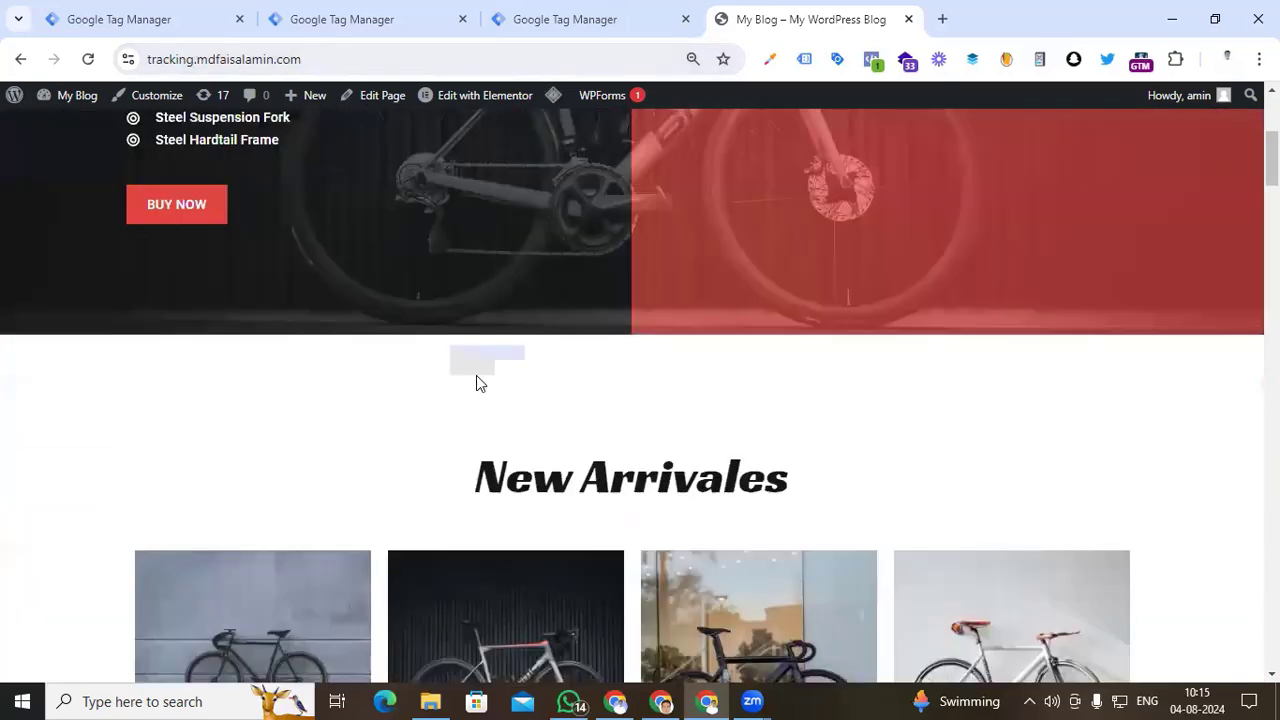
{"action": "key", "text": "ctrl+shift+Tab"}
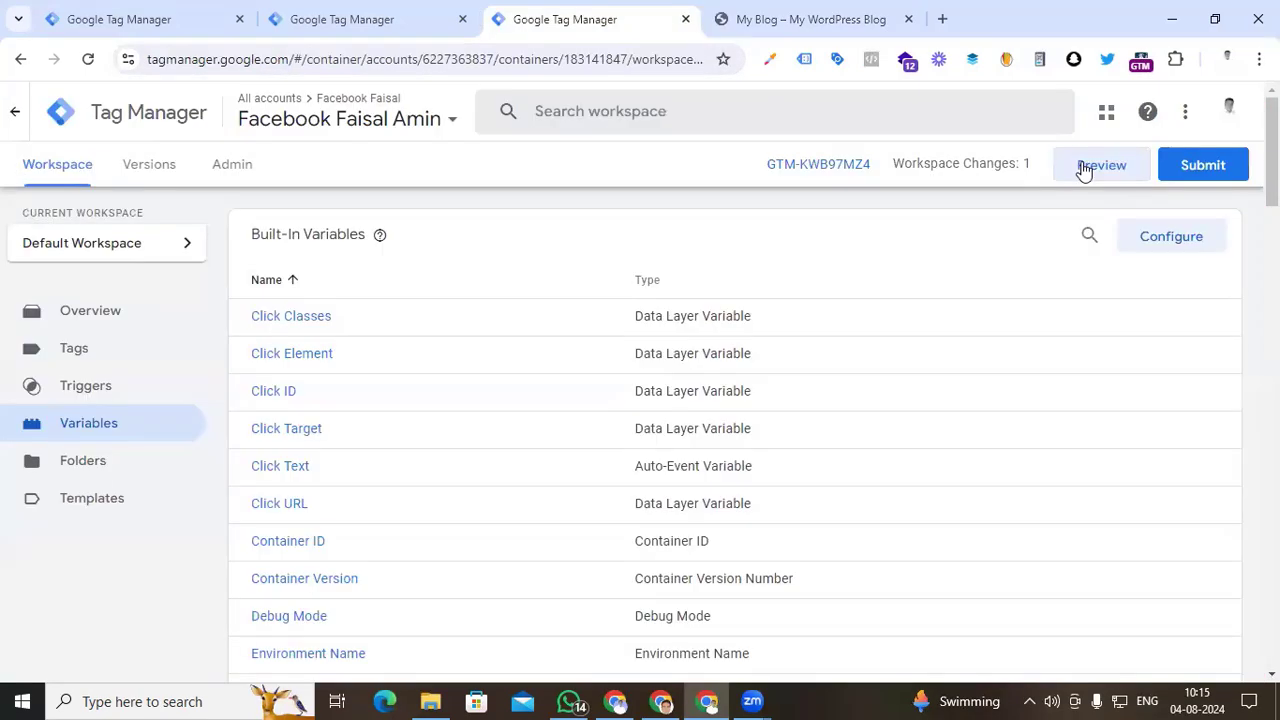
{"action": "left_click", "coordinate": [1084, 170]}
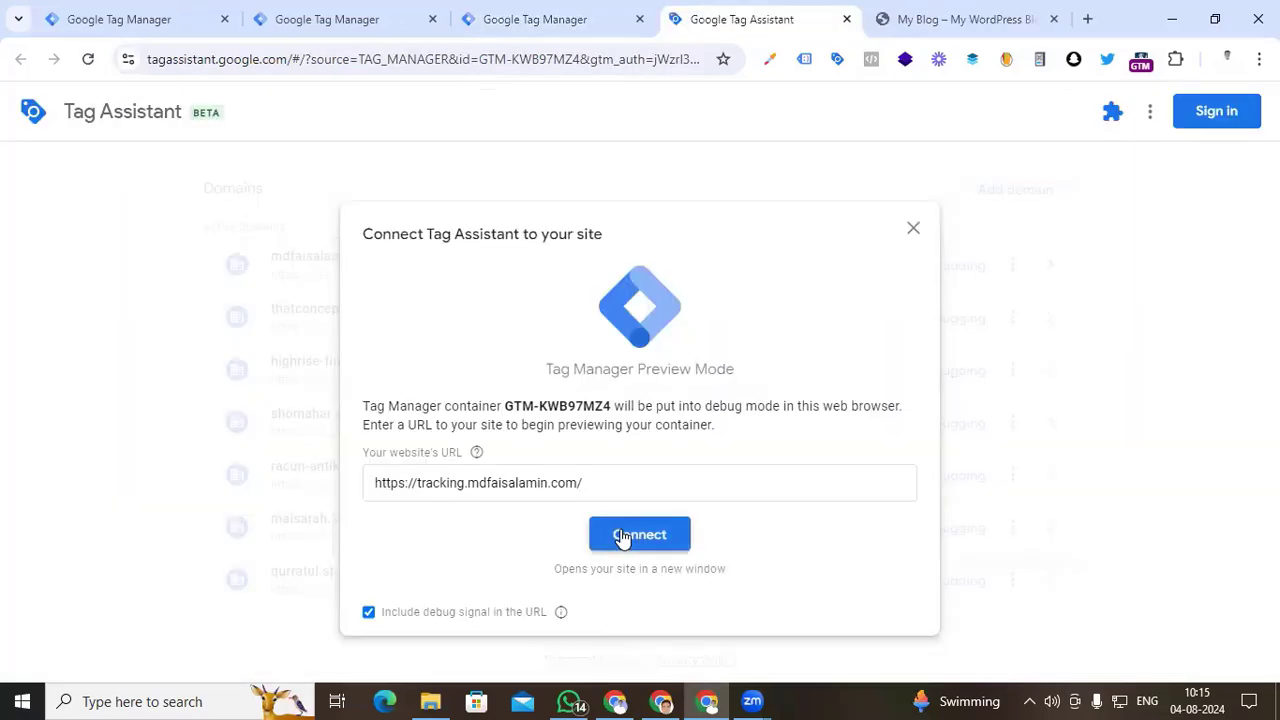
{"action": "left_click", "coordinate": [623, 534]}
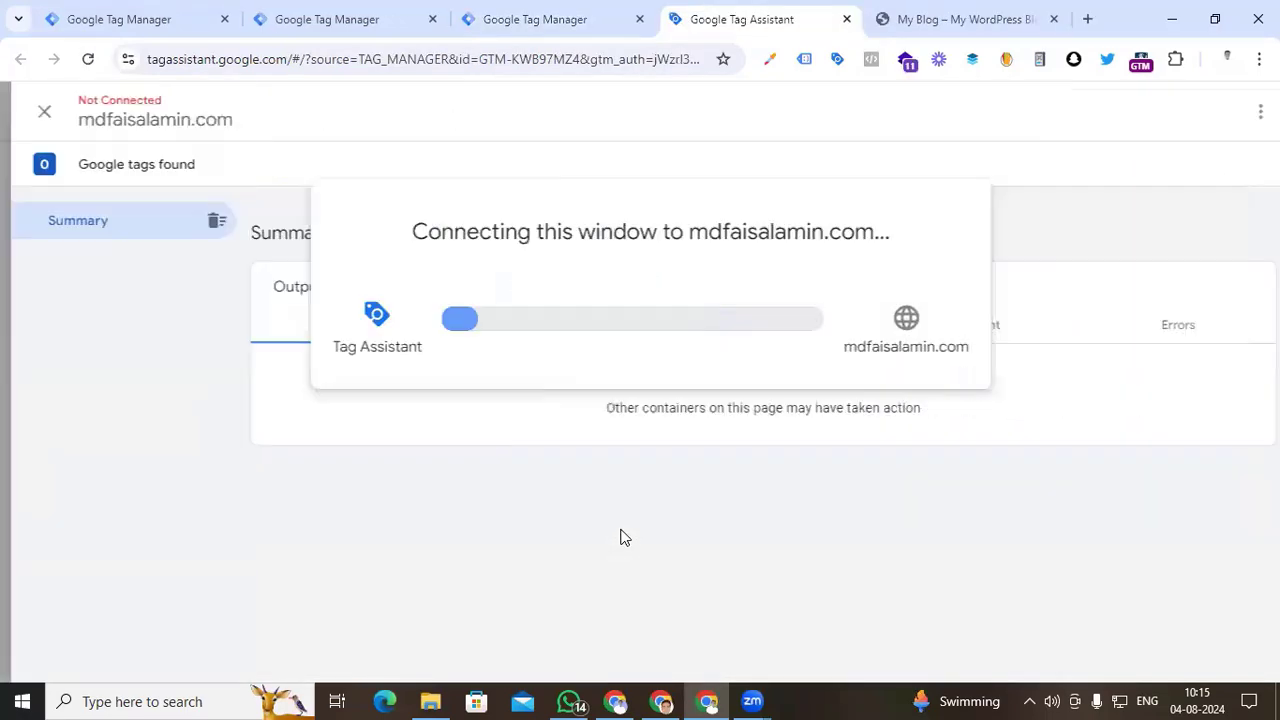
- Open the Kryo X26 MTB – Model Y product page on the connected site and review its events in Tag Assistant
{"action": "scroll", "coordinate": [603, 299], "scroll_direction": "up", "scroll_amount": 1}
{"action": "left_click", "coordinate": [691, 277]}
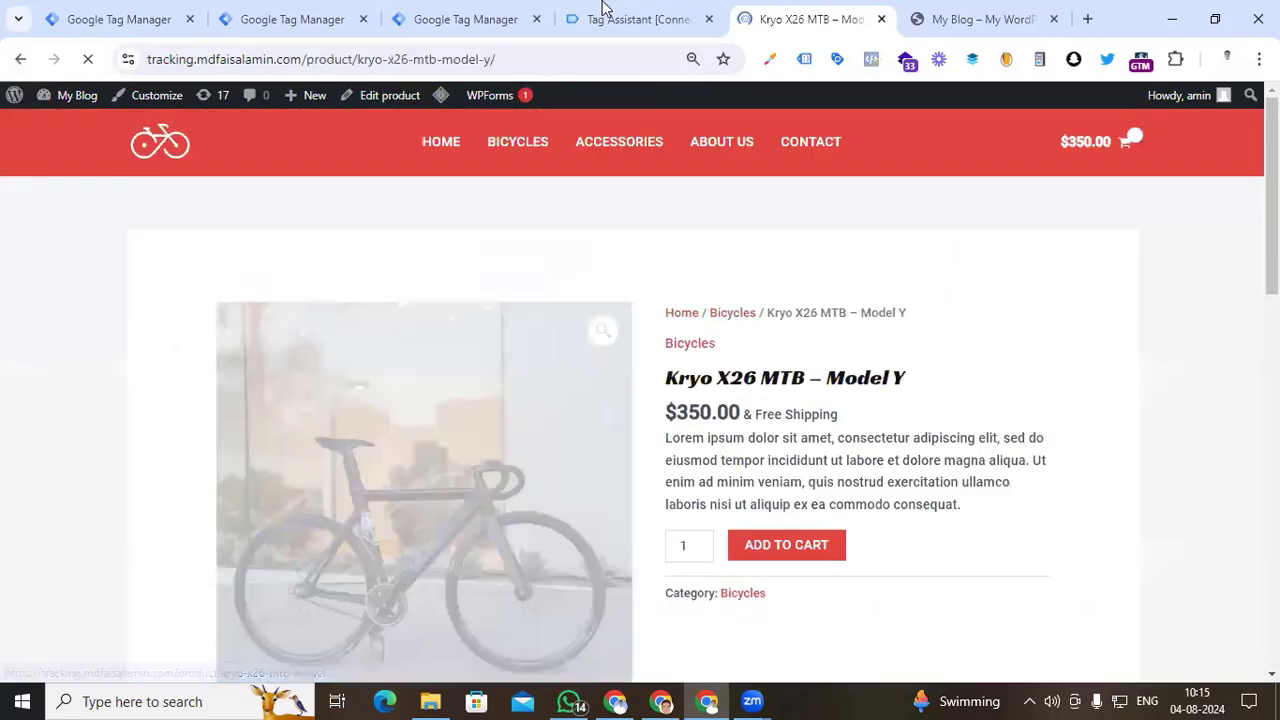
{"action": "left_click", "coordinate": [608, 17]}
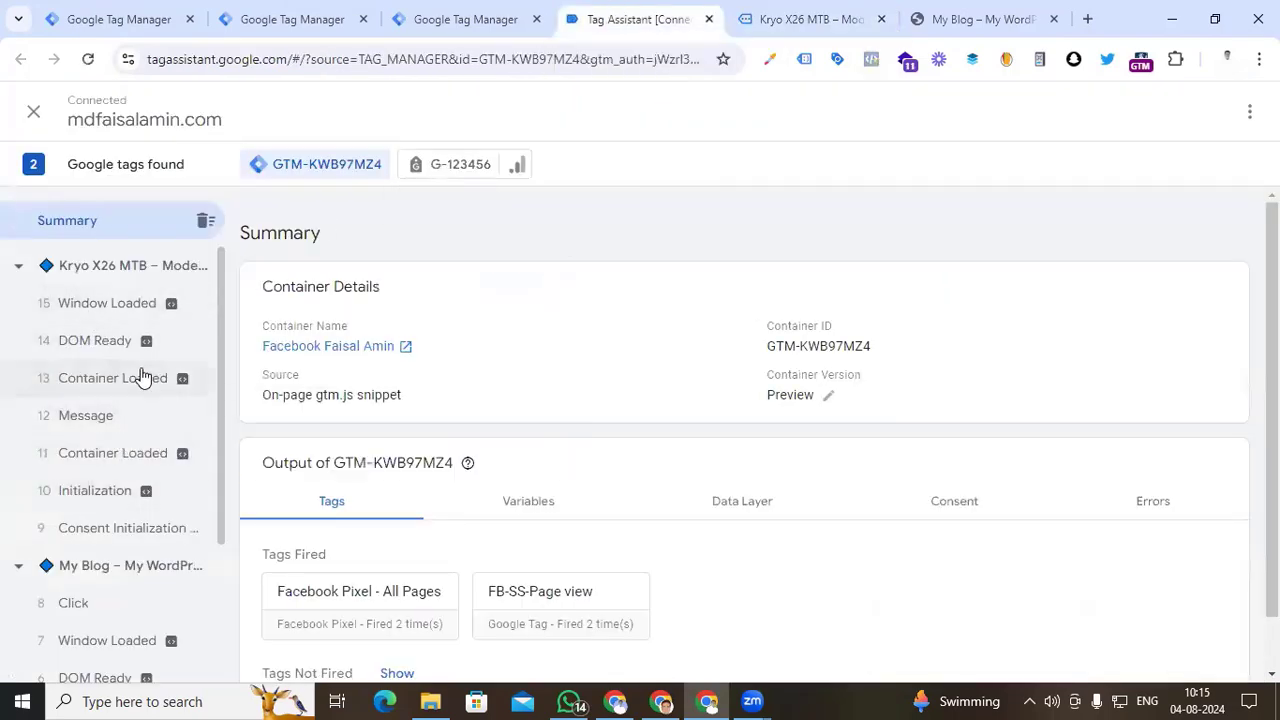
{"action": "left_click", "coordinate": [803, 20]}
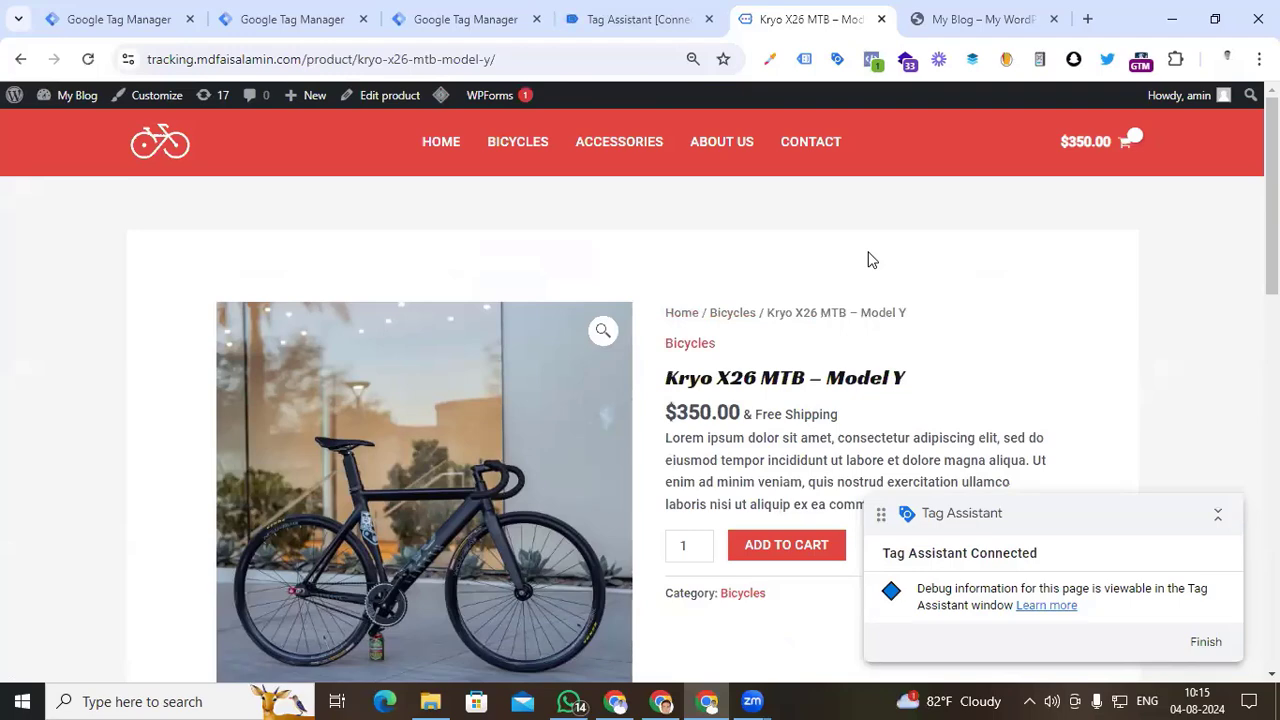
{"action": "left_click", "coordinate": [635, 22]}
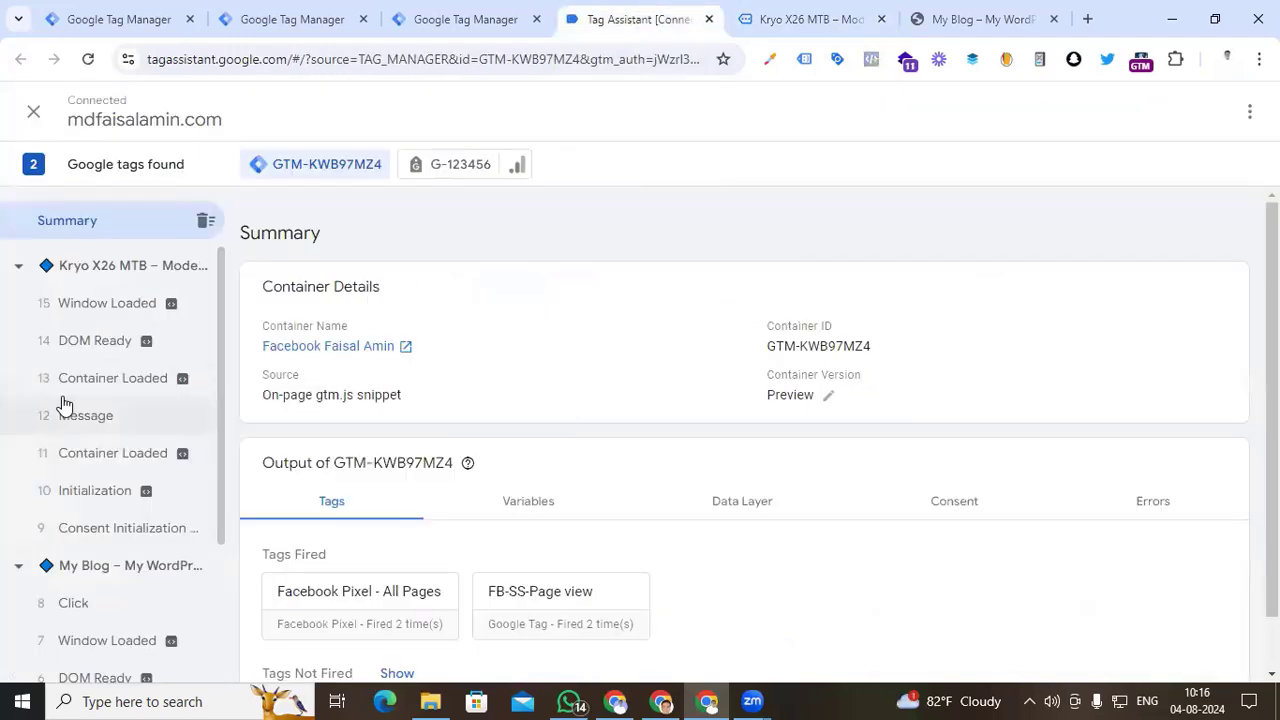
- Examine the product name, price and other details shown on the Kryo X26 MTB – Model Y page
{"action": "key", "text": "ctrl+Tab"}
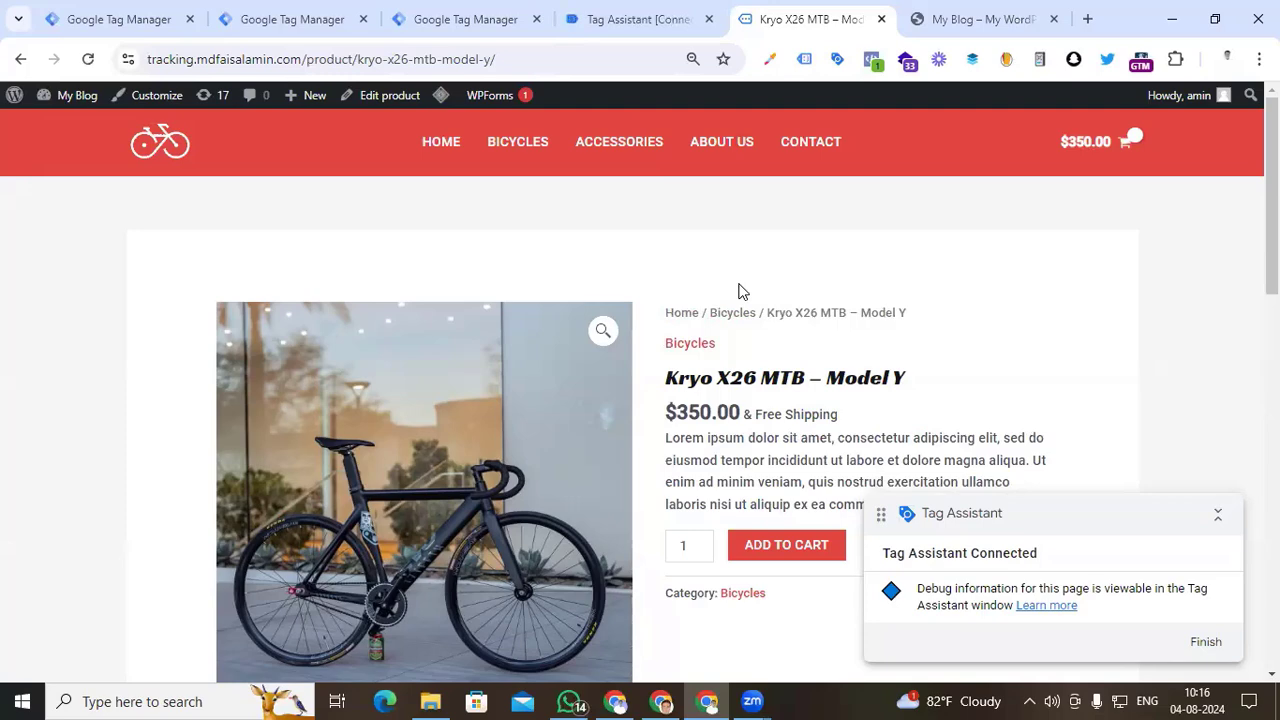
{"action": "scroll", "coordinate": [740, 290], "scroll_direction": "down", "scroll_amount": 1}
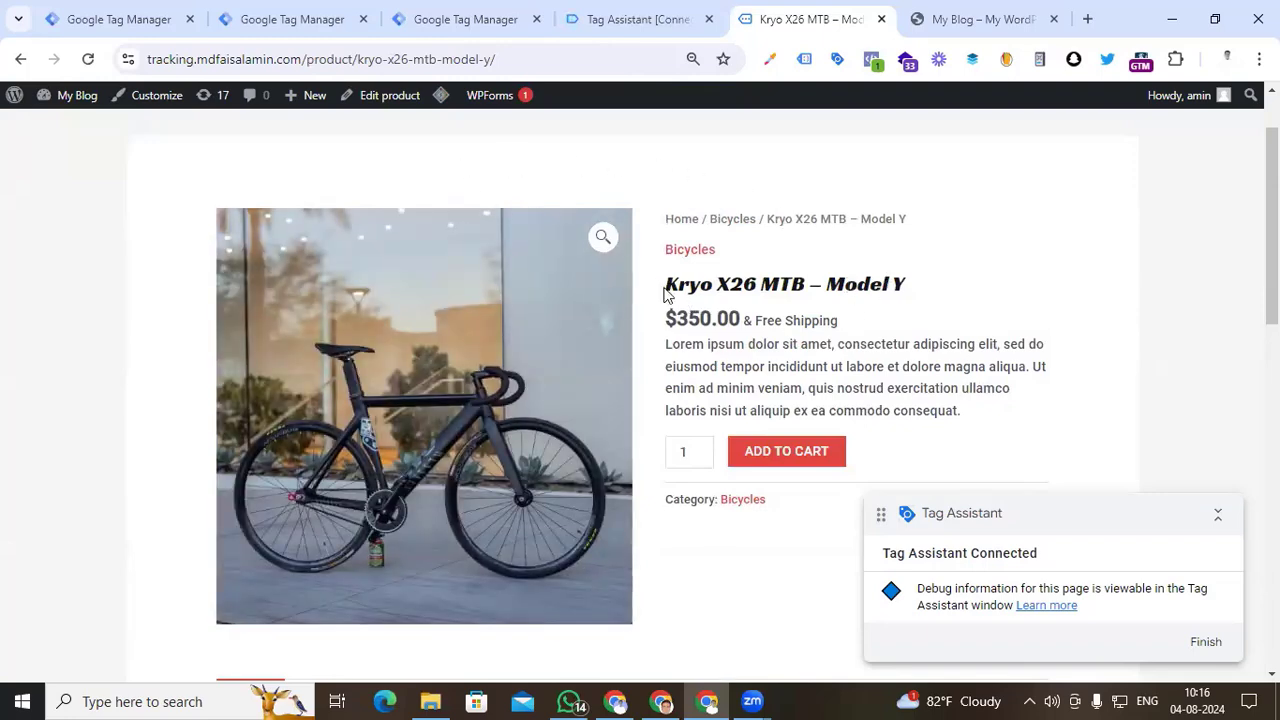
{"action": "left_click_drag", "start_coordinate": [665, 288], "coordinate": [857, 283]}
{"action": "left_click_drag", "start_coordinate": [698, 318], "coordinate": [752, 320]}
{"action": "scroll", "coordinate": [755, 330], "scroll_direction": "down", "scroll_amount": 1}
{"action": "scroll", "coordinate": [755, 340], "scroll_direction": "up", "scroll_amount": 2}
{"action": "scroll", "coordinate": [877, 372], "scroll_direction": "down", "scroll_amount": 2}
{"action": "scroll", "coordinate": [922, 376], "scroll_direction": "down", "scroll_amount": 1}
- Inspect the product title on the page and copy the JS path of its h1 element
{"action": "mouse_move", "coordinate": [668, 190]}
{"action": "left_mouse_down"}
{"action": "mouse_move", "coordinate": [903, 189]}
{"action": "mouse_move", "coordinate": [684, 180]}
{"action": "left_mouse_up"}
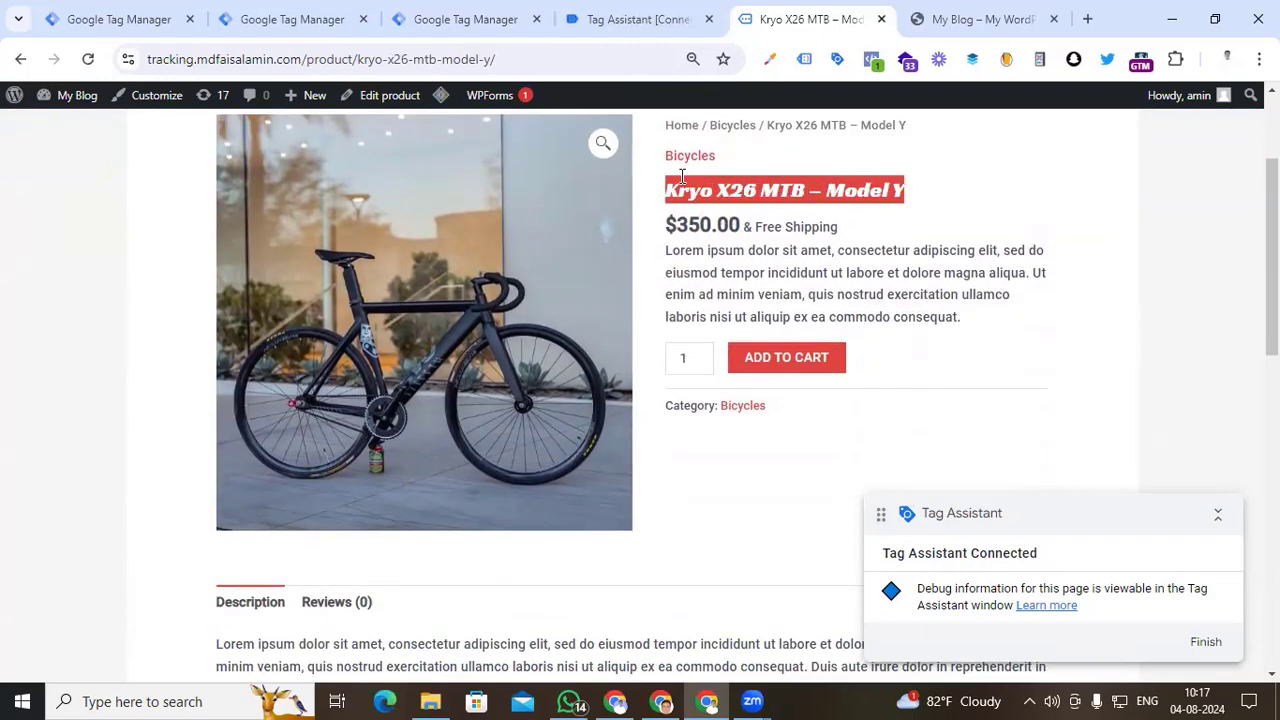
{"action": "right_click", "coordinate": [772, 199]}
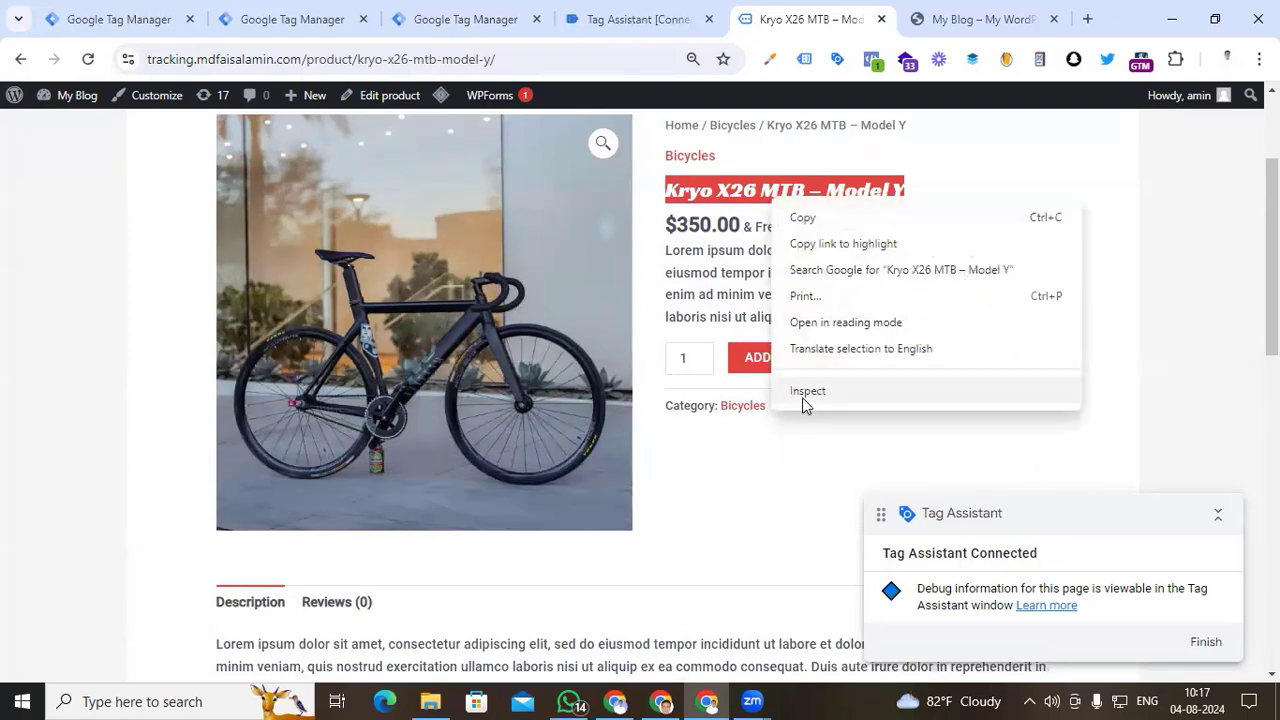
{"action": "left_click", "coordinate": [804, 399]}
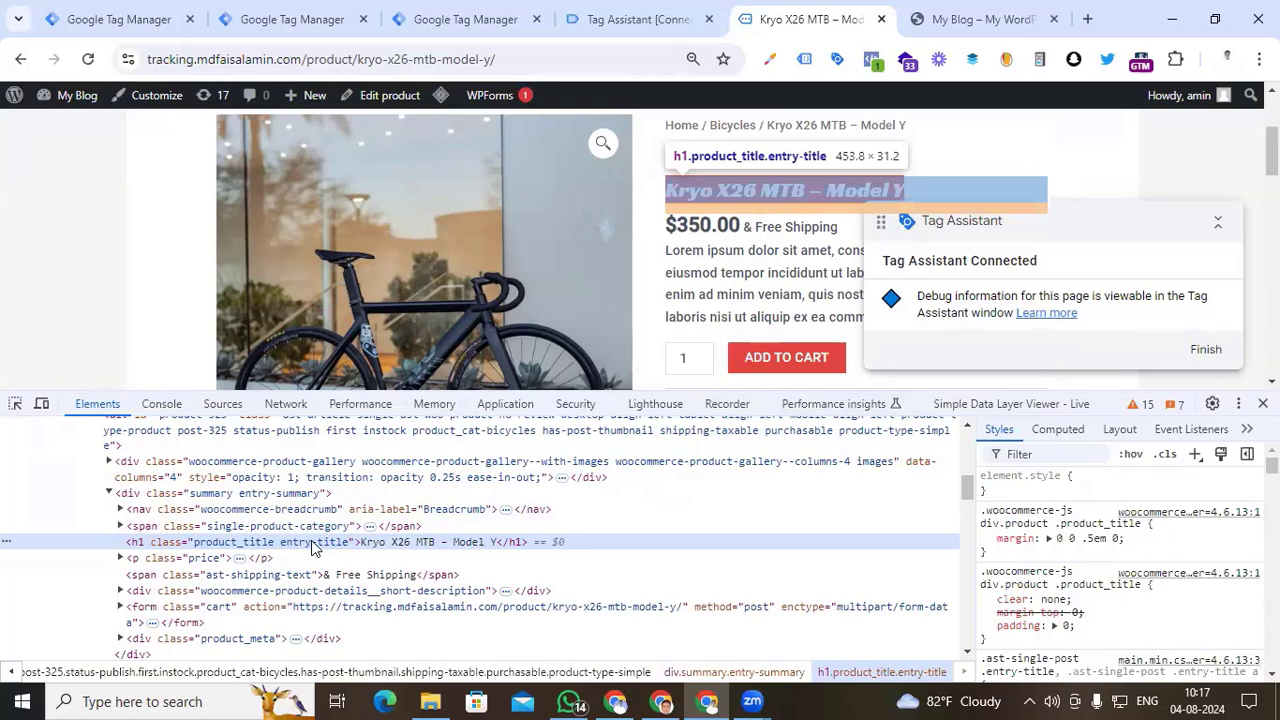
{"action": "right_click", "coordinate": [313, 546]}
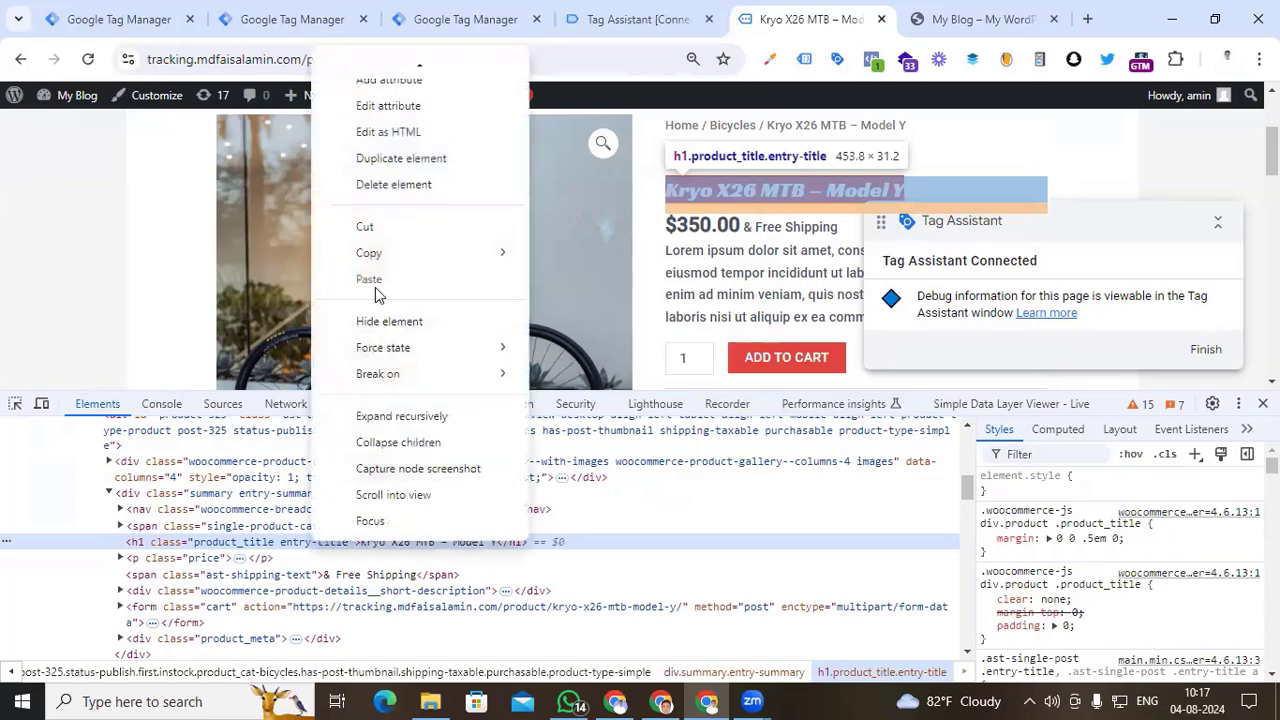
{"action": "mouse_move", "coordinate": [457, 253]}
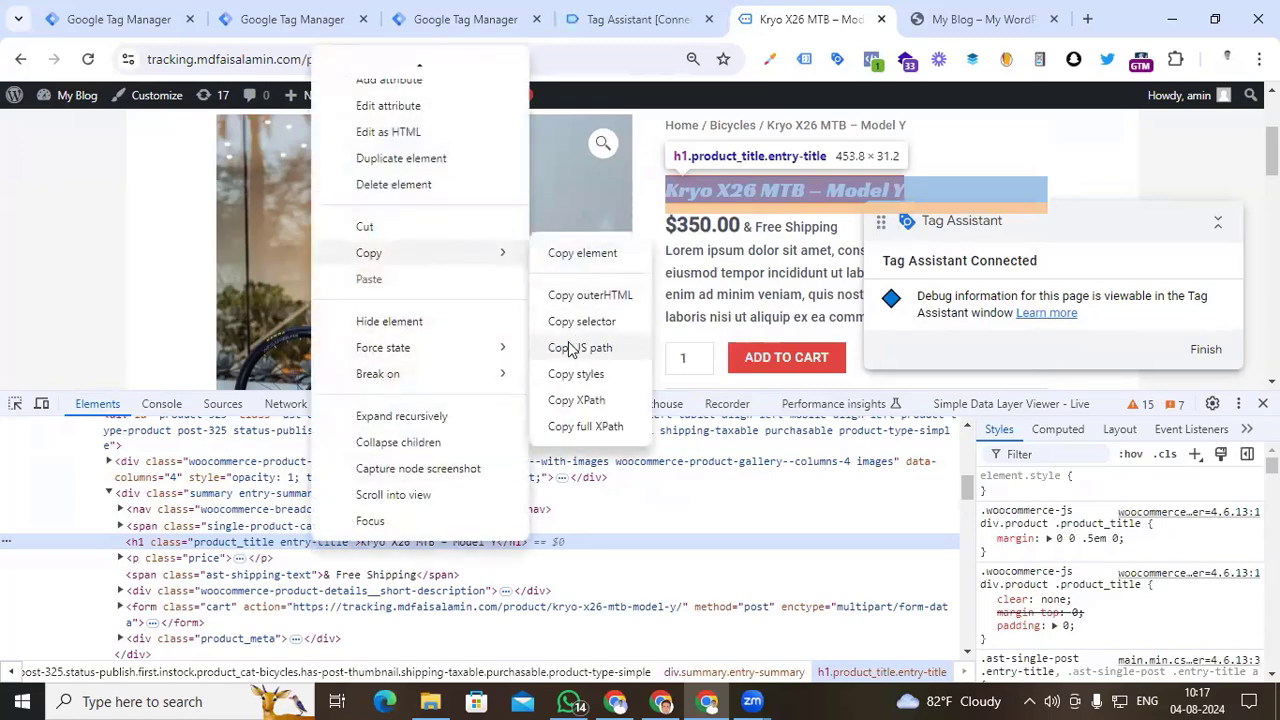
{"action": "left_click", "coordinate": [580, 347]}
- Run document.querySelector("#product-325 > div.summary.entry-summary > h1").innerText in a cleared browser console and copy the expression
{"action": "left_click", "coordinate": [150, 404]}
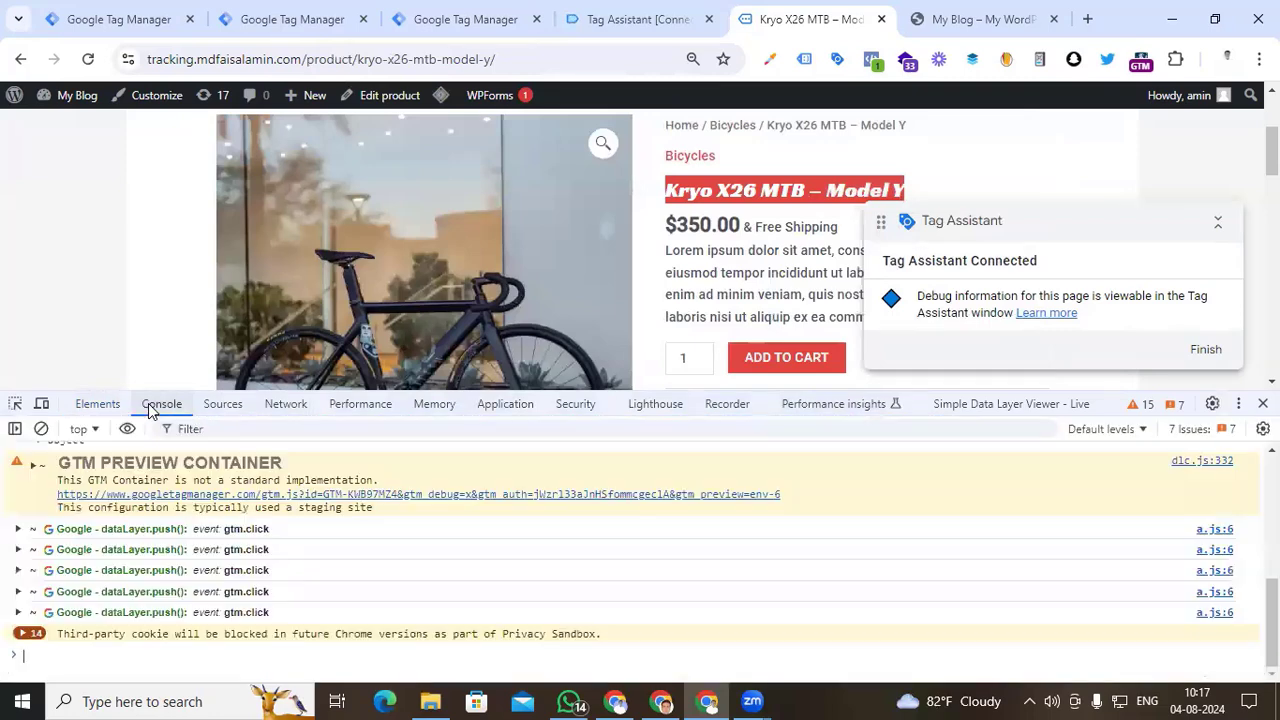
{"action": "left_click", "coordinate": [41, 429]}
{"action": "left_click", "coordinate": [61, 449]}
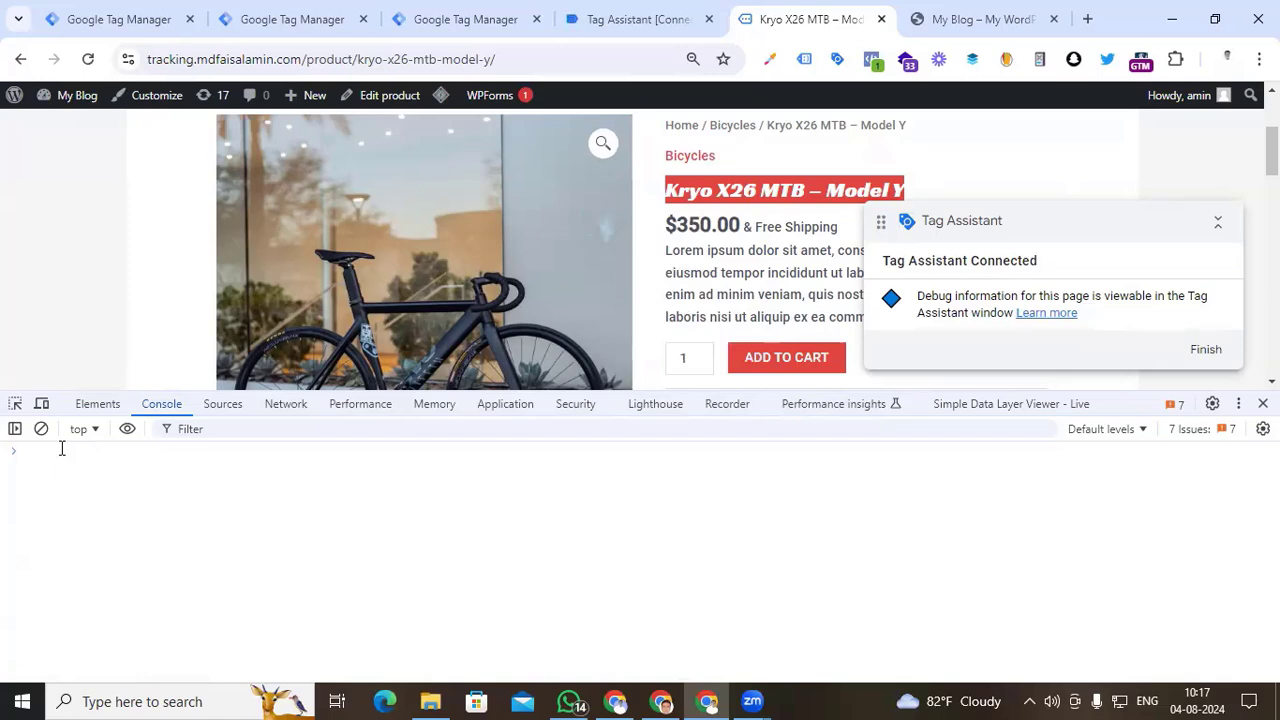
{"action": "key", "text": "ctrl+v"}
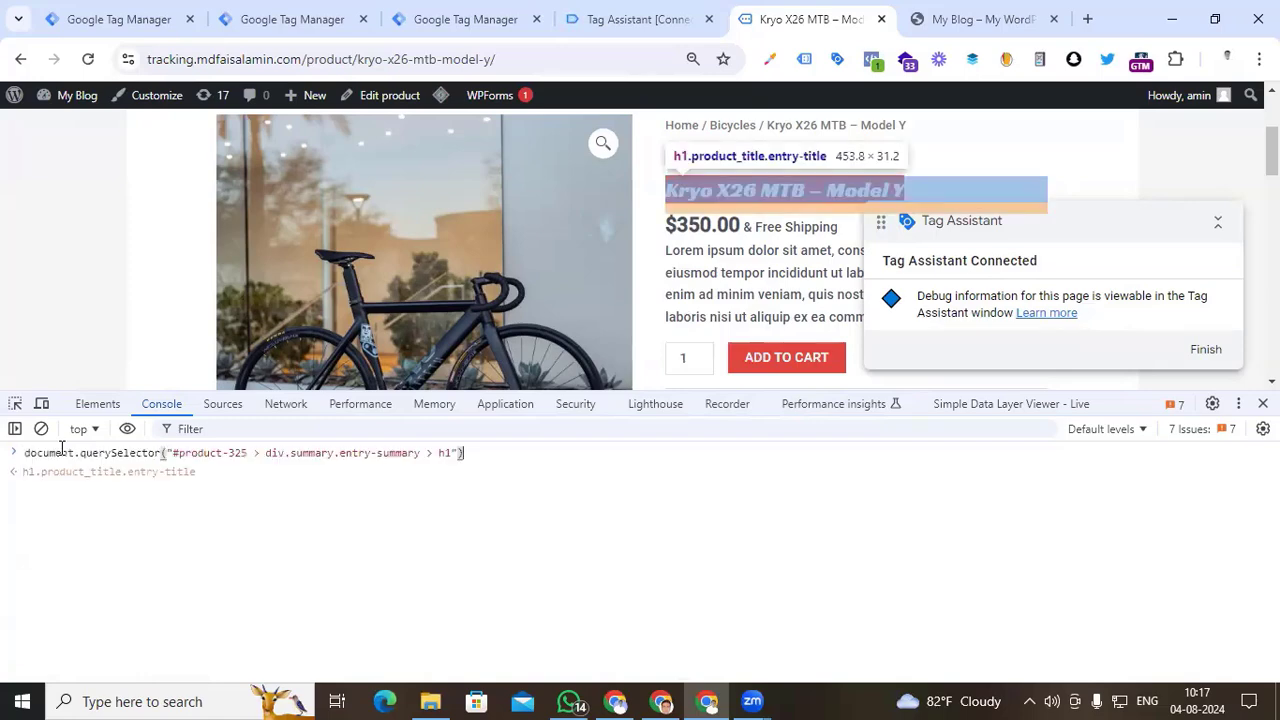
{"action": "type", "text": ".inn"}
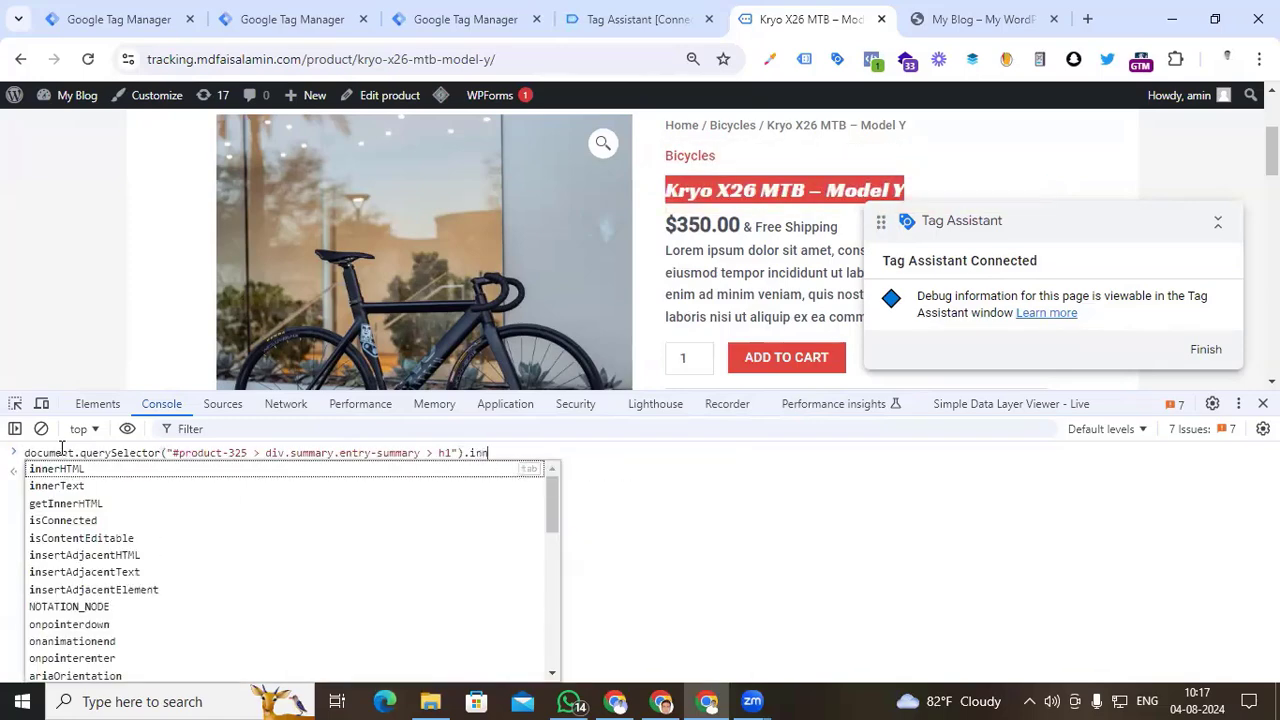
{"action": "type", "text": "erText"}
{"action": "key", "text": "Return"}
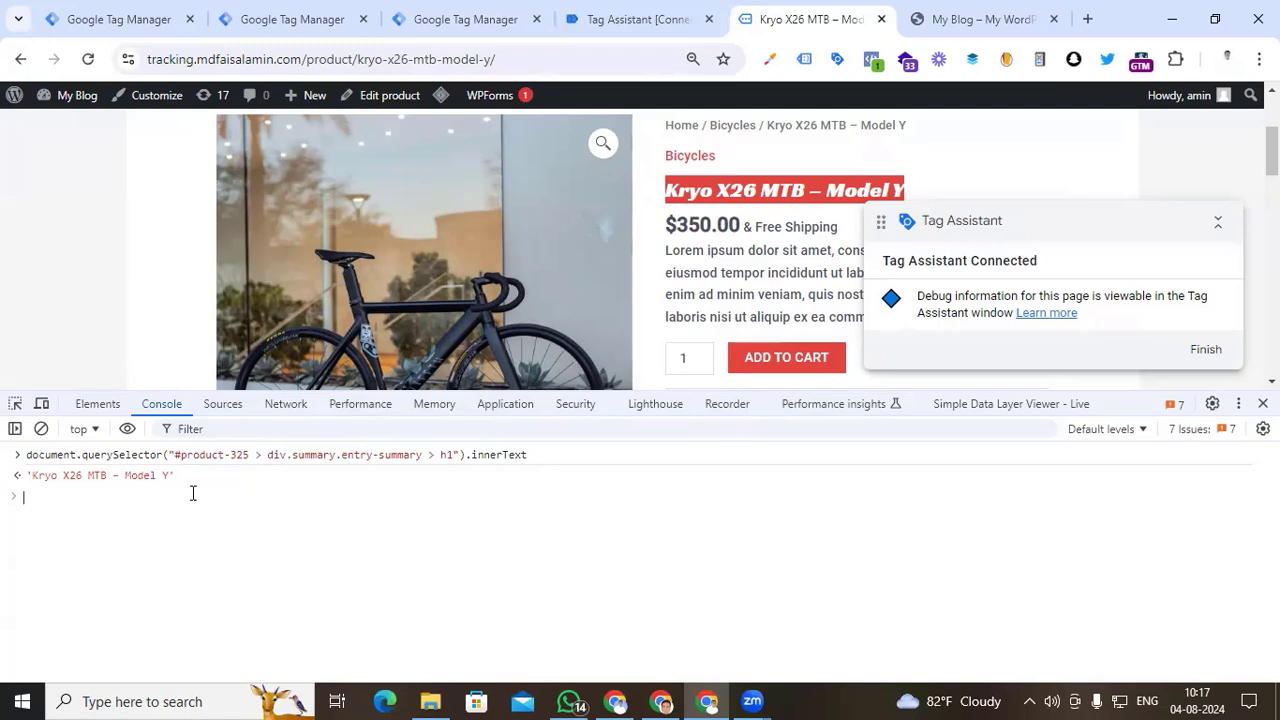
{"action": "left_click", "coordinate": [528, 457]}
{"action": "left_click_drag", "start_coordinate": [50, 460], "coordinate": [28, 462]}
- Create a new user-defined variable of type Custom JavaScript in the Tag Manager workspace
{"action": "left_click", "coordinate": [466, 19]}
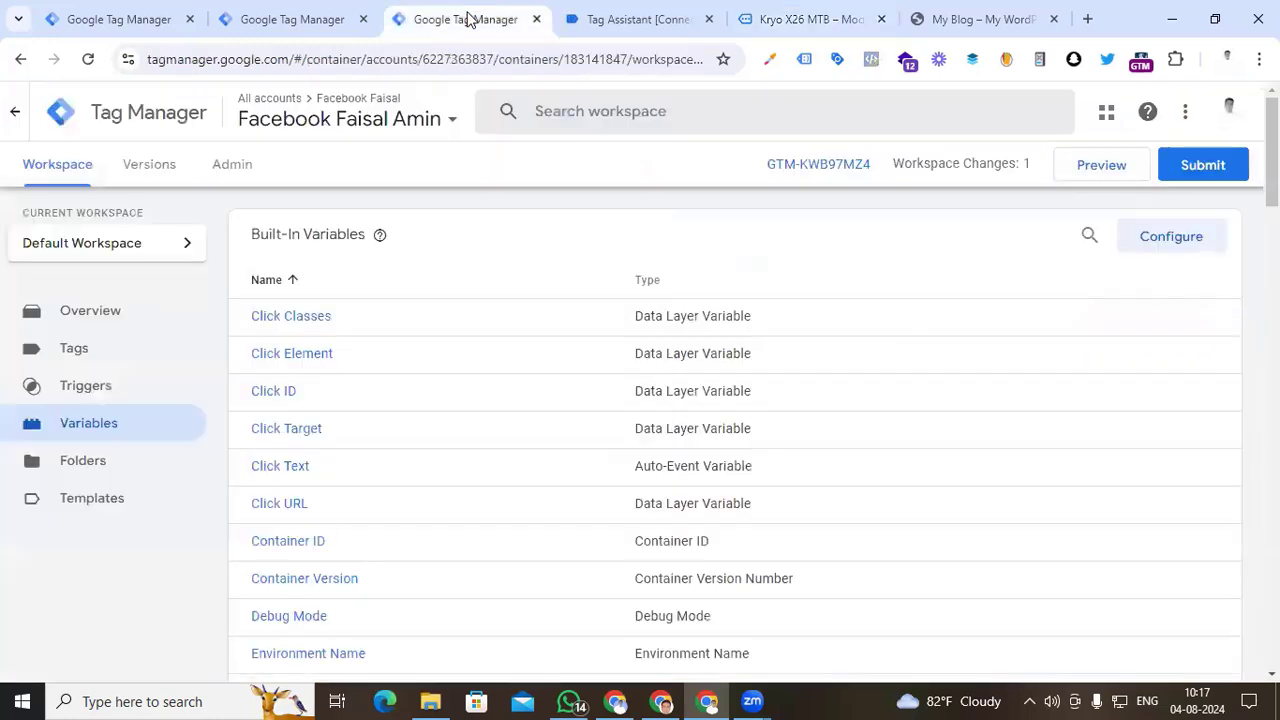
{"action": "scroll", "coordinate": [635, 553], "scroll_direction": "down", "scroll_amount": 1}
{"action": "scroll", "coordinate": [633, 553], "scroll_direction": "down", "scroll_amount": 9}
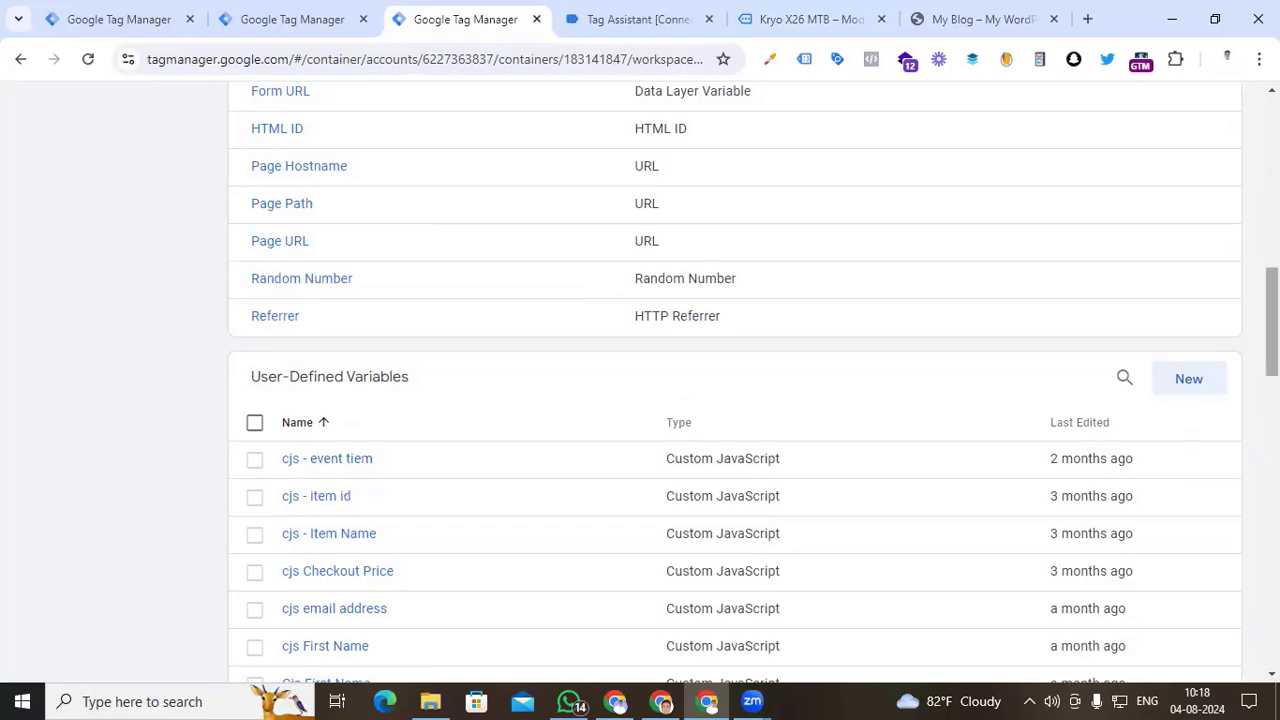
{"action": "left_click", "coordinate": [1189, 380]}
{"action": "left_click", "coordinate": [737, 286]}
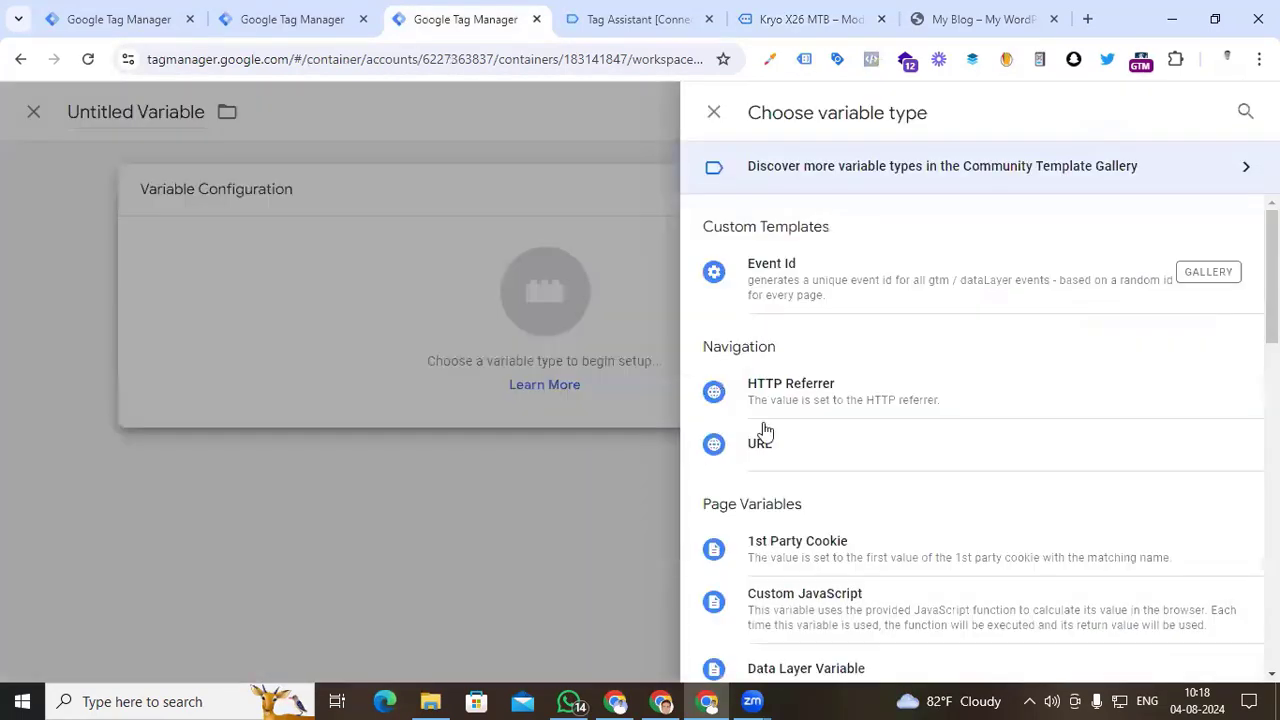
{"action": "scroll", "coordinate": [809, 517], "scroll_direction": "down", "scroll_amount": 1}
{"action": "left_click", "coordinate": [802, 516]}
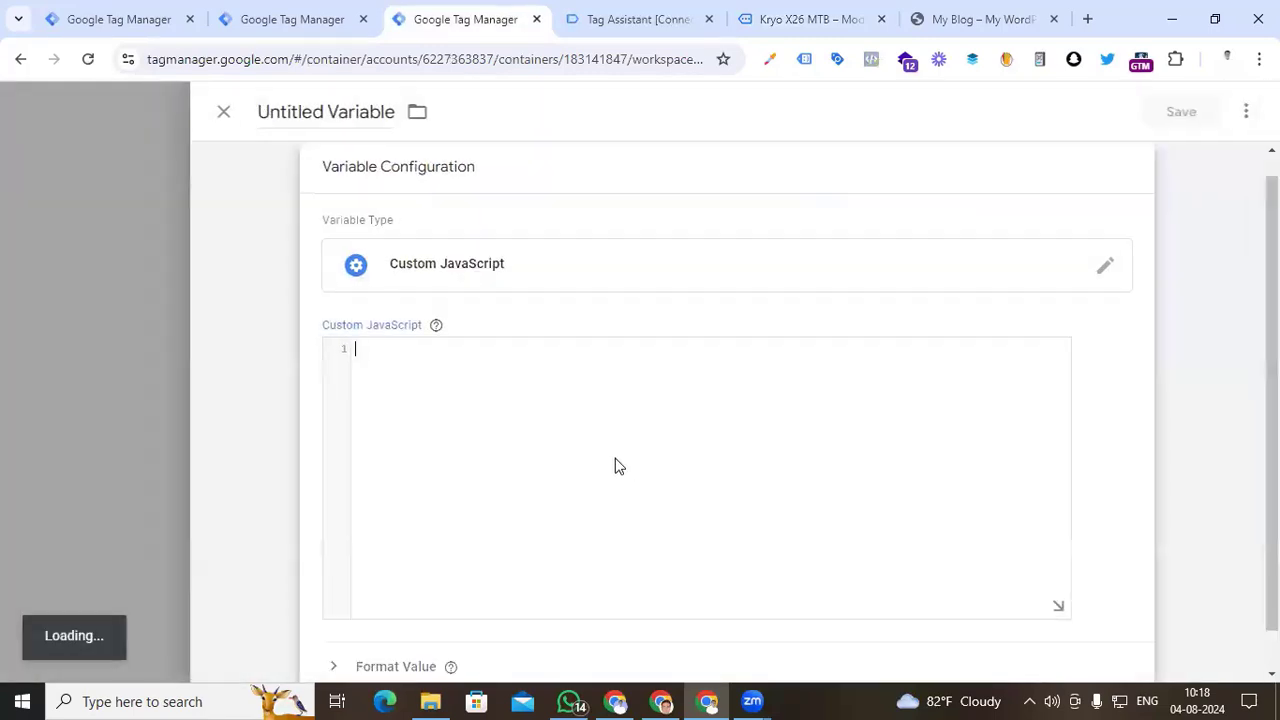
- Write an anonymous function() in the variable's code and assign the copied product-title innerText expression to var name
{"action": "type", "text": "function"}
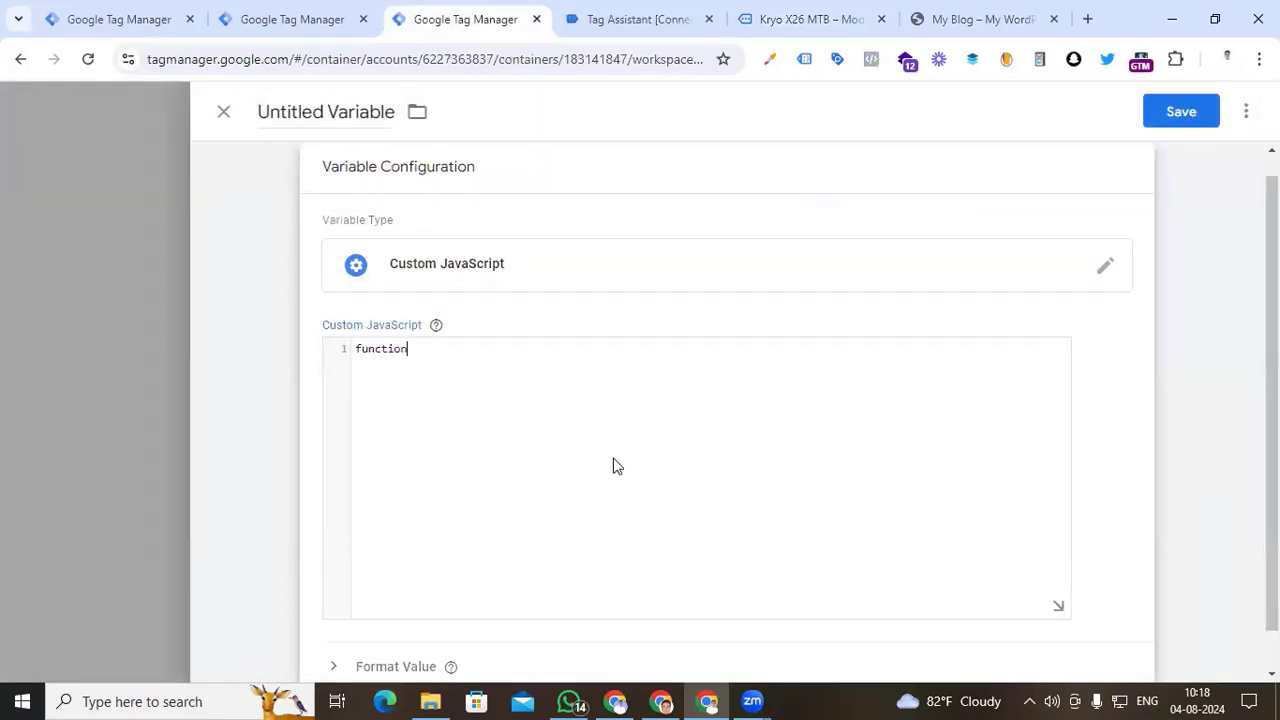
{"action": "type", "text": "()"}
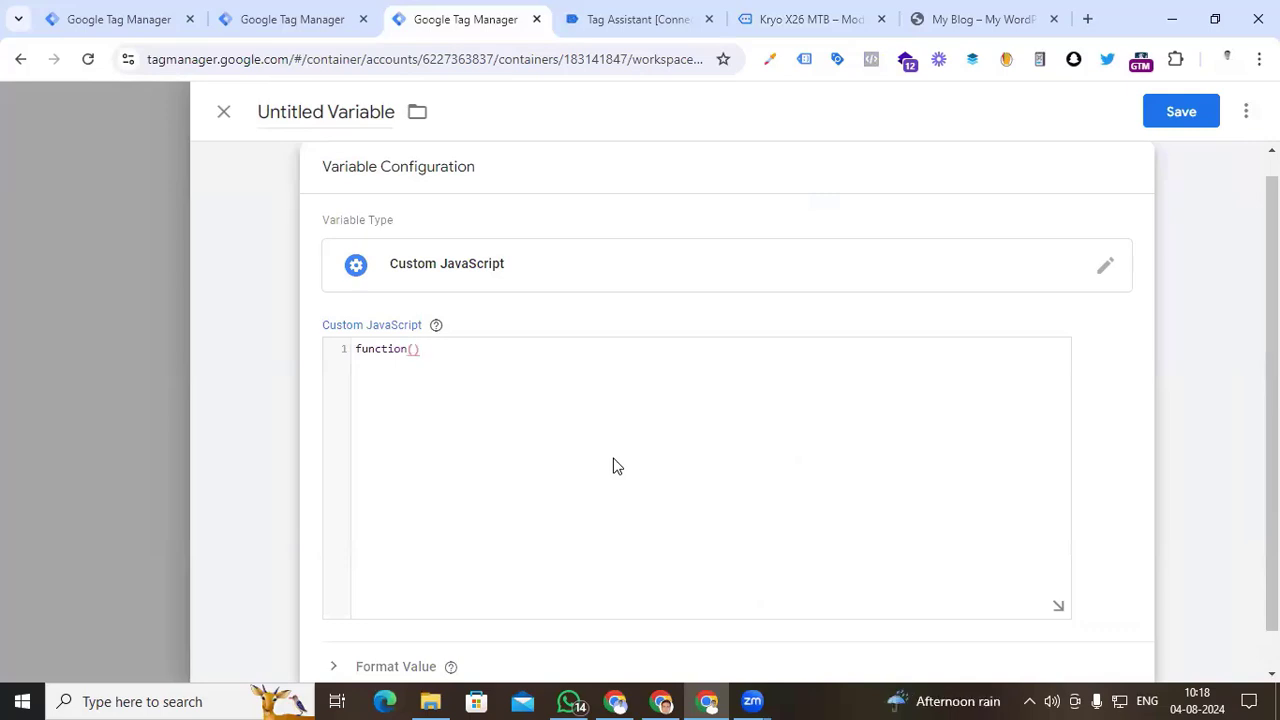
{"action": "type", "text": "{}"}
{"action": "key", "text": "Return"}
{"action": "key", "text": "Return"}
{"action": "key", "text": "Return"}
{"action": "key", "text": "Return"}
{"action": "key", "text": "Up"}
{"action": "key", "text": "Up"}
{"action": "type", "text": "var name ="}
{"action": "key", "text": "ctrl+v"}
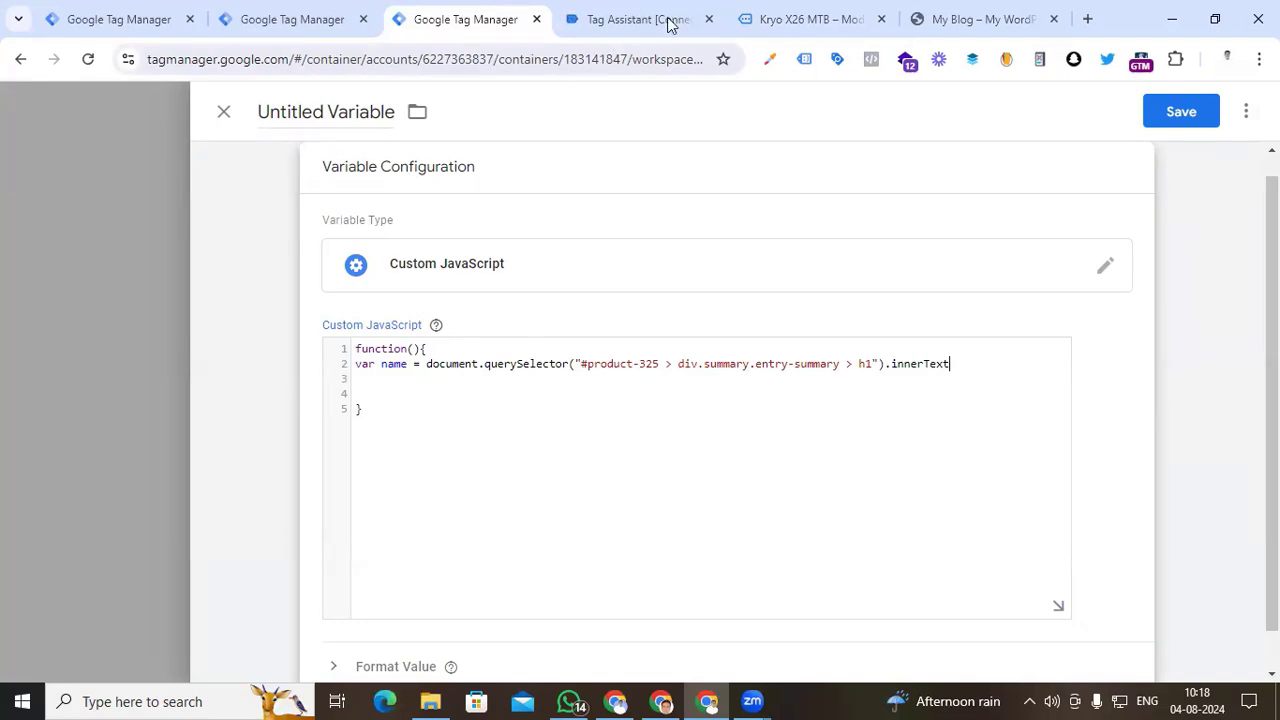
- Inspect the product price on the product page and copy the JS path of its bdi element
{"action": "left_click", "coordinate": [778, 21]}
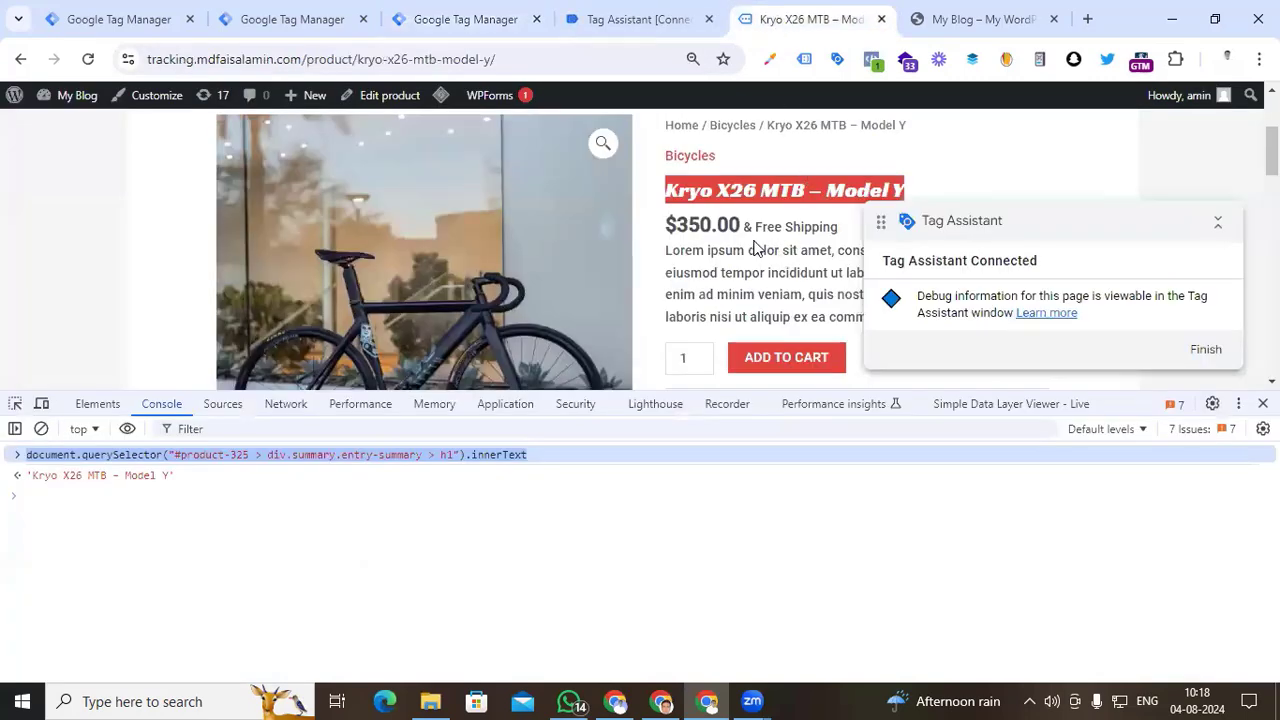
{"action": "left_click_drag", "start_coordinate": [741, 226], "coordinate": [666, 226]}
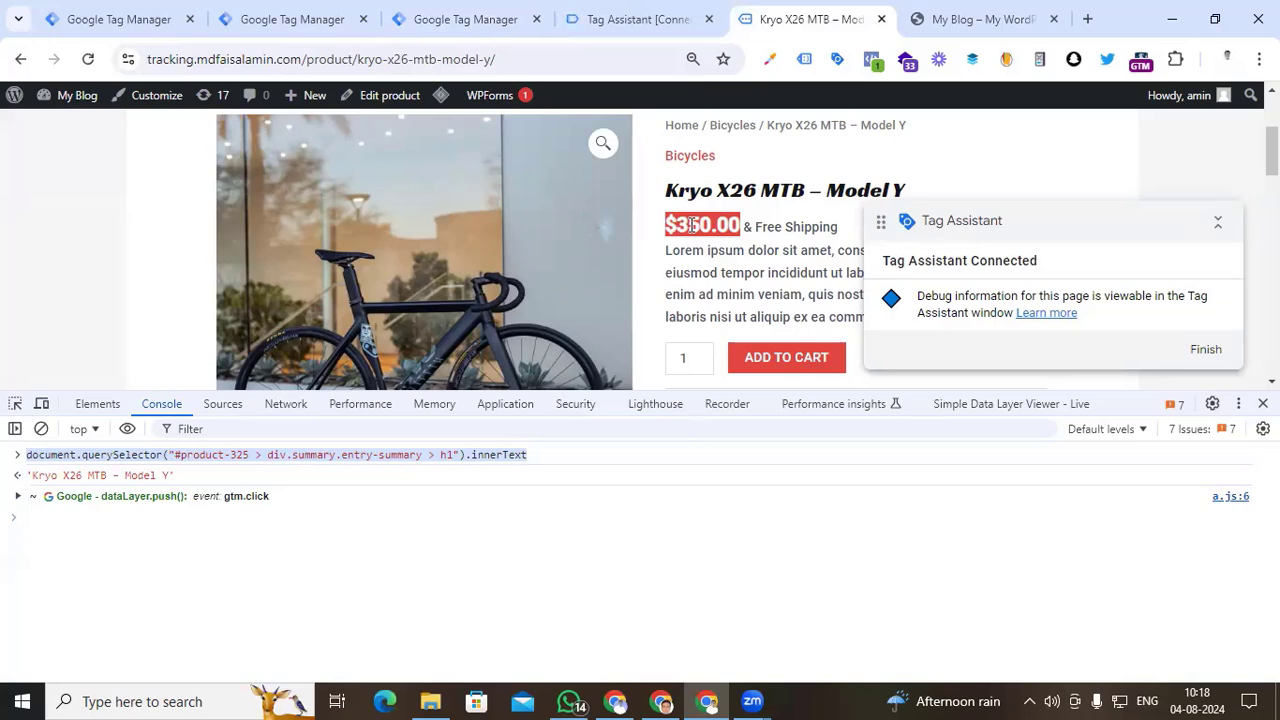
{"action": "right_click", "coordinate": [691, 226]}
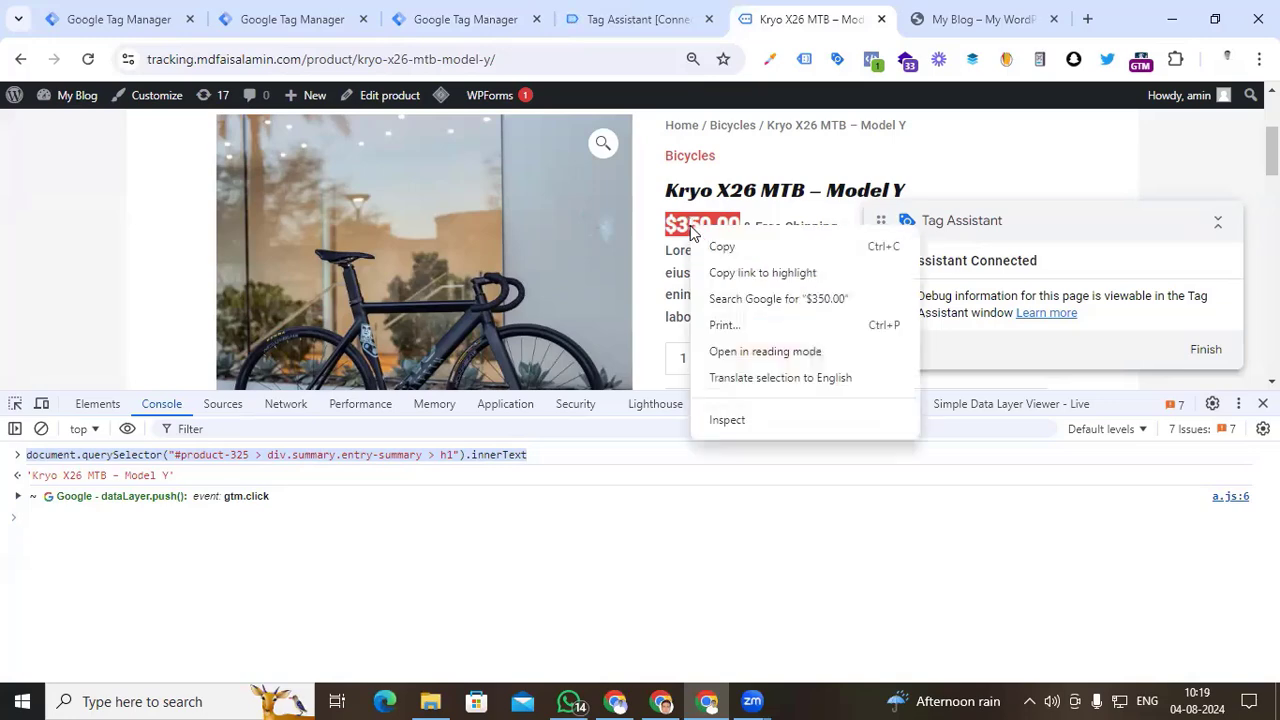
{"action": "left_click", "coordinate": [733, 421]}
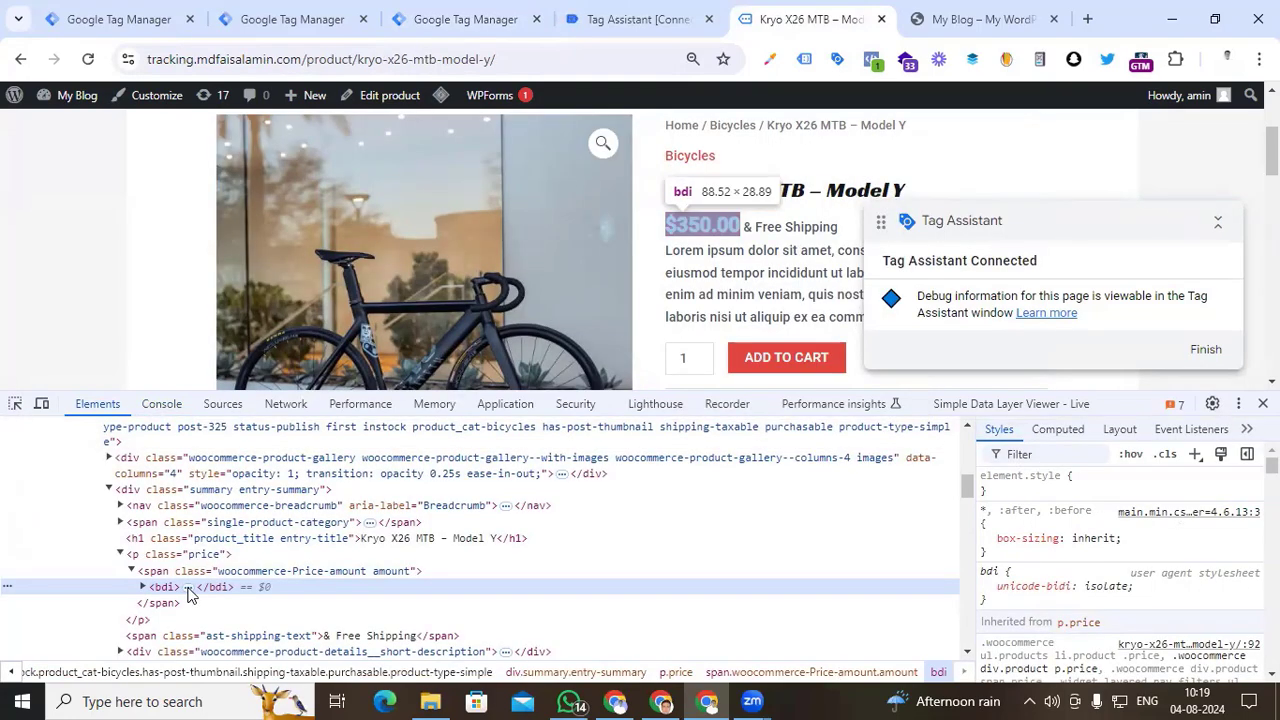
{"action": "right_click", "coordinate": [190, 593]}
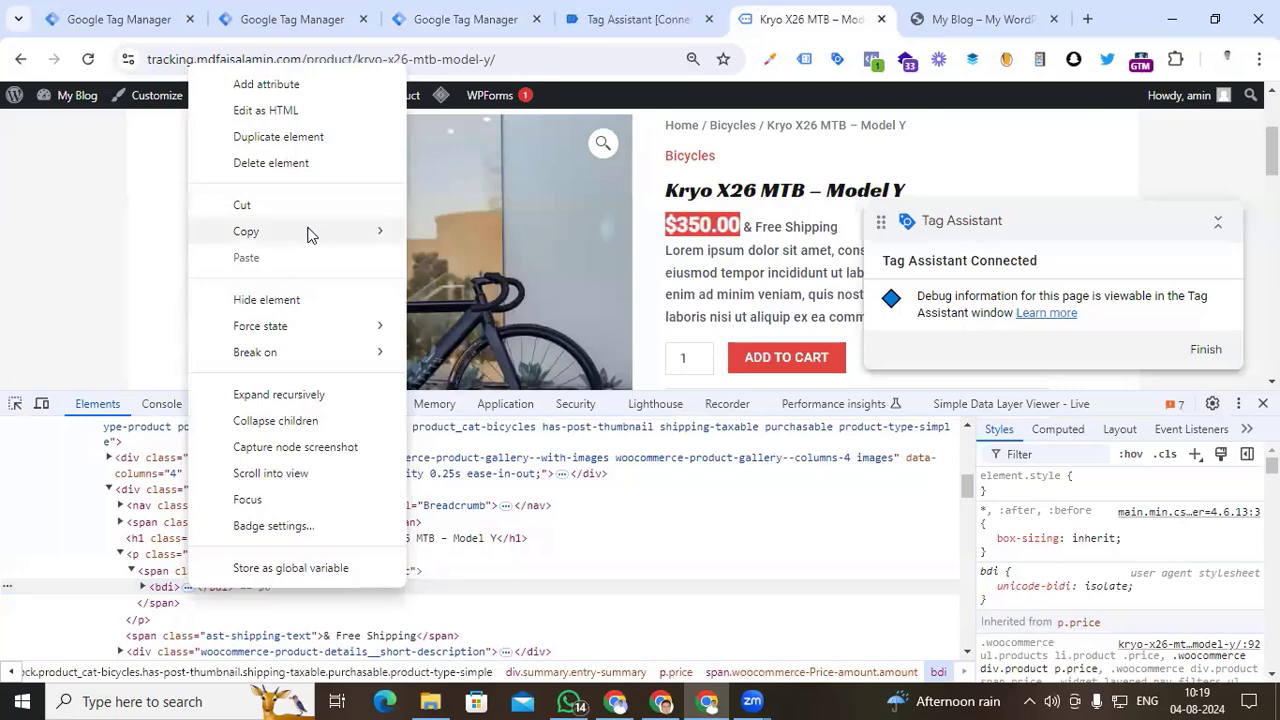
{"action": "mouse_move", "coordinate": [308, 231]}
{"action": "left_click", "coordinate": [455, 326]}
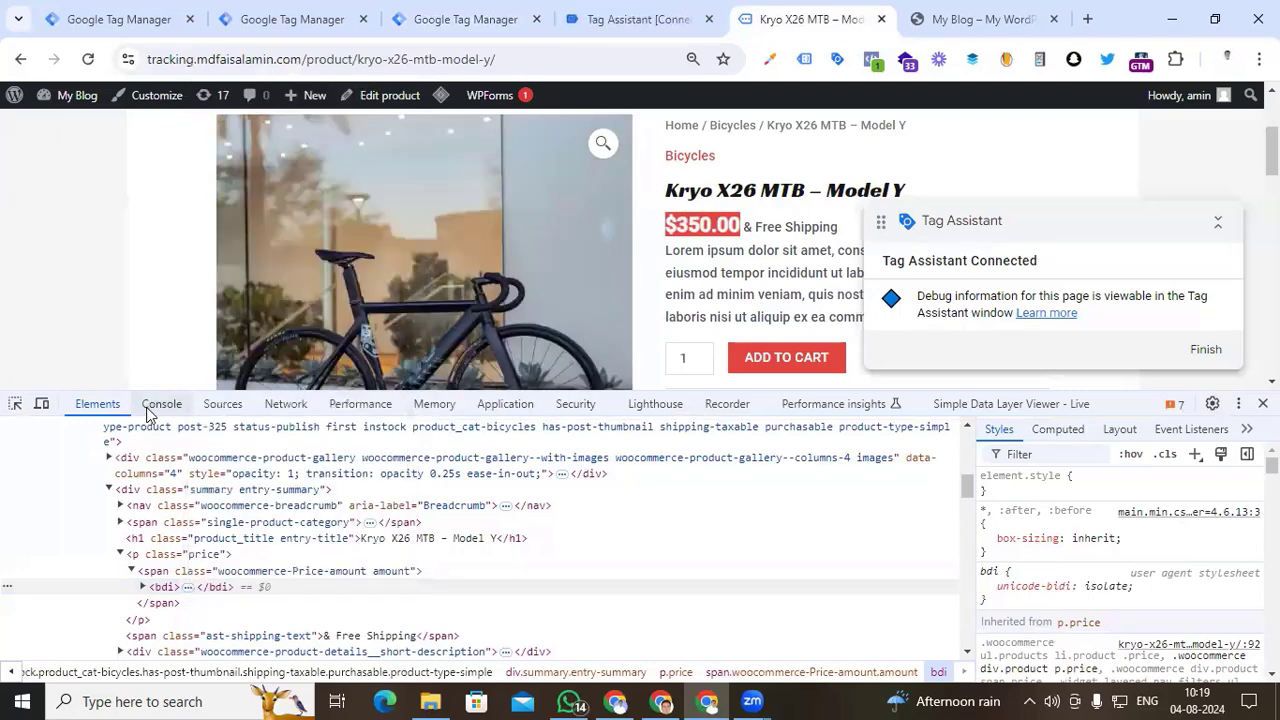
- Run document.querySelector("#product-325 > div.summary.entry-summary > p > span > bdi").innerText in a cleared browser console
{"action": "left_click", "coordinate": [146, 413]}
{"action": "left_click", "coordinate": [41, 428]}
{"action": "left_click", "coordinate": [38, 455]}
{"action": "key", "text": "ctrl+v"}
{"action": "key", "text": "Return"}
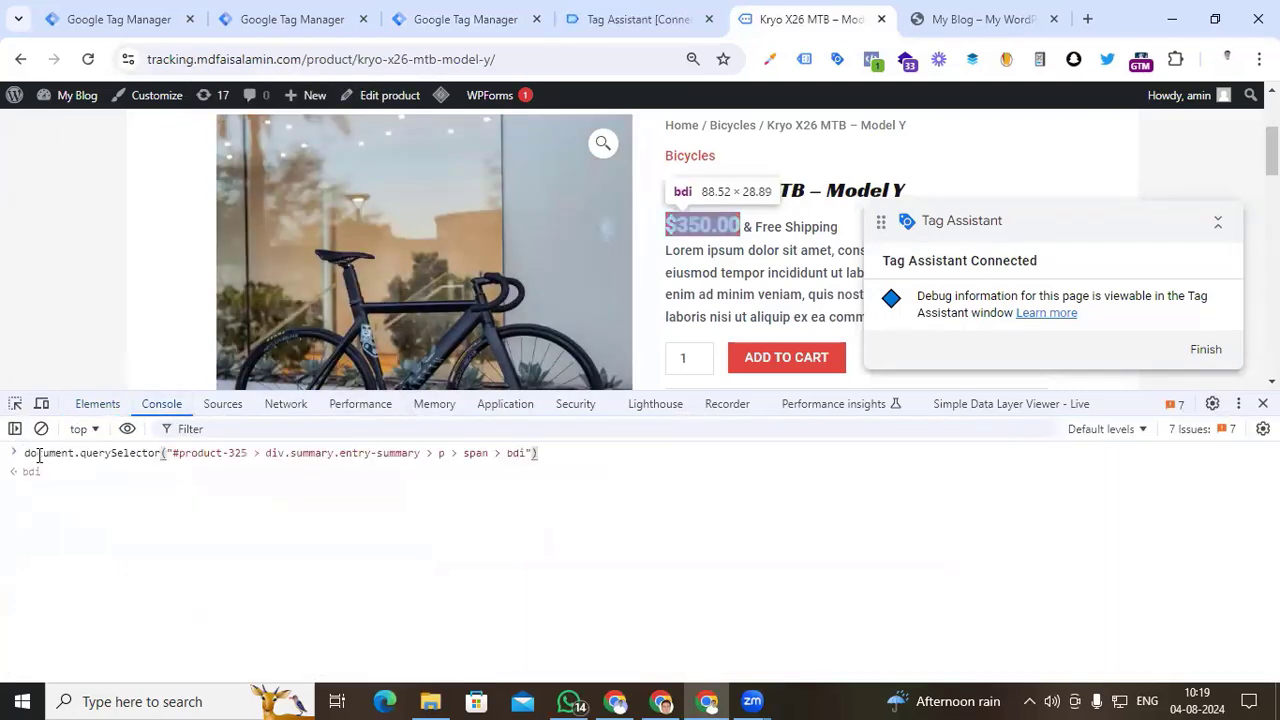
{"action": "type", "text": ".innerText"}
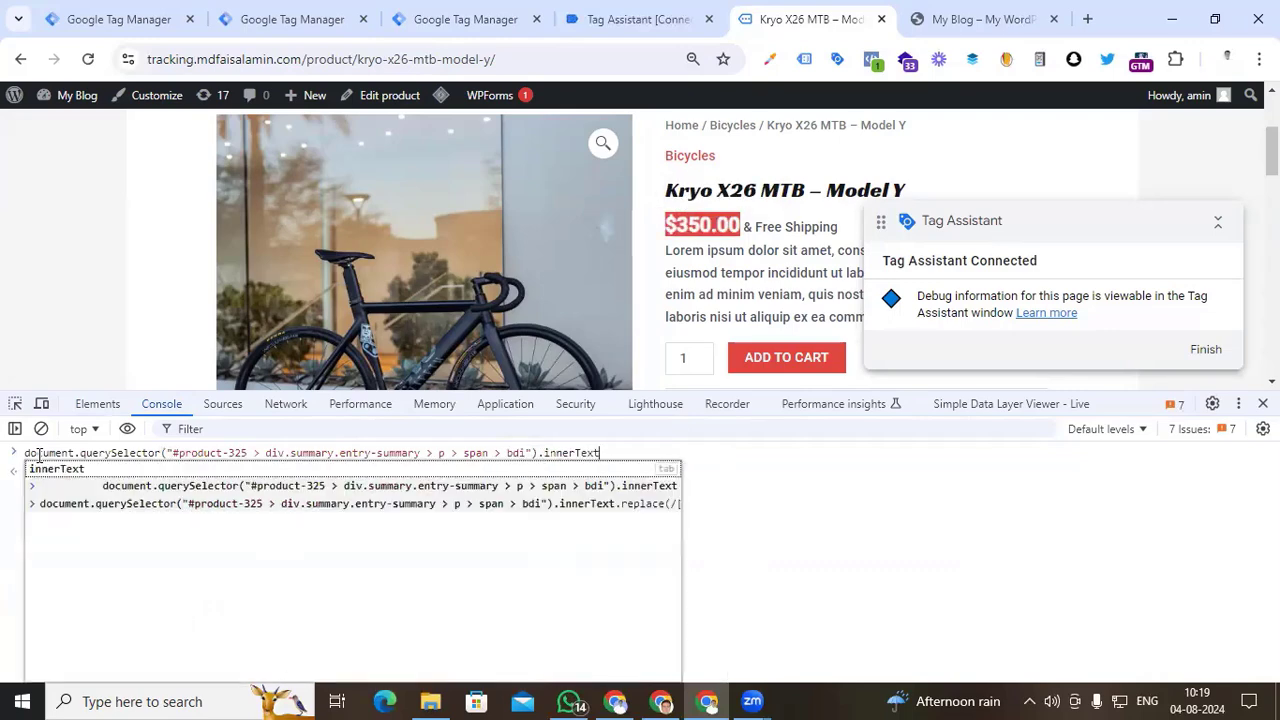
{"action": "key", "text": "Return"}
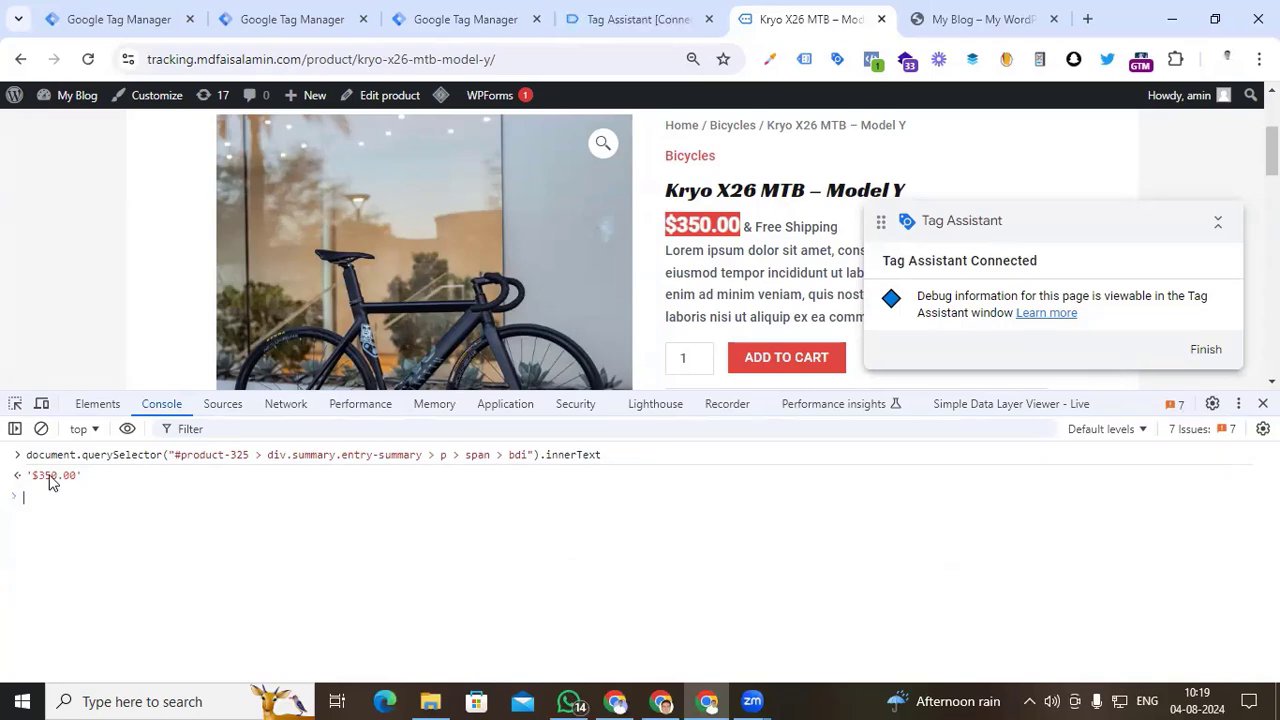
- Copy the price expression and run it with .replace(/[^\d.]/g, '') appended after innerText
{"action": "left_click_drag", "start_coordinate": [615, 454], "coordinate": [27, 457]}
{"action": "key", "text": "ctrl+c"}
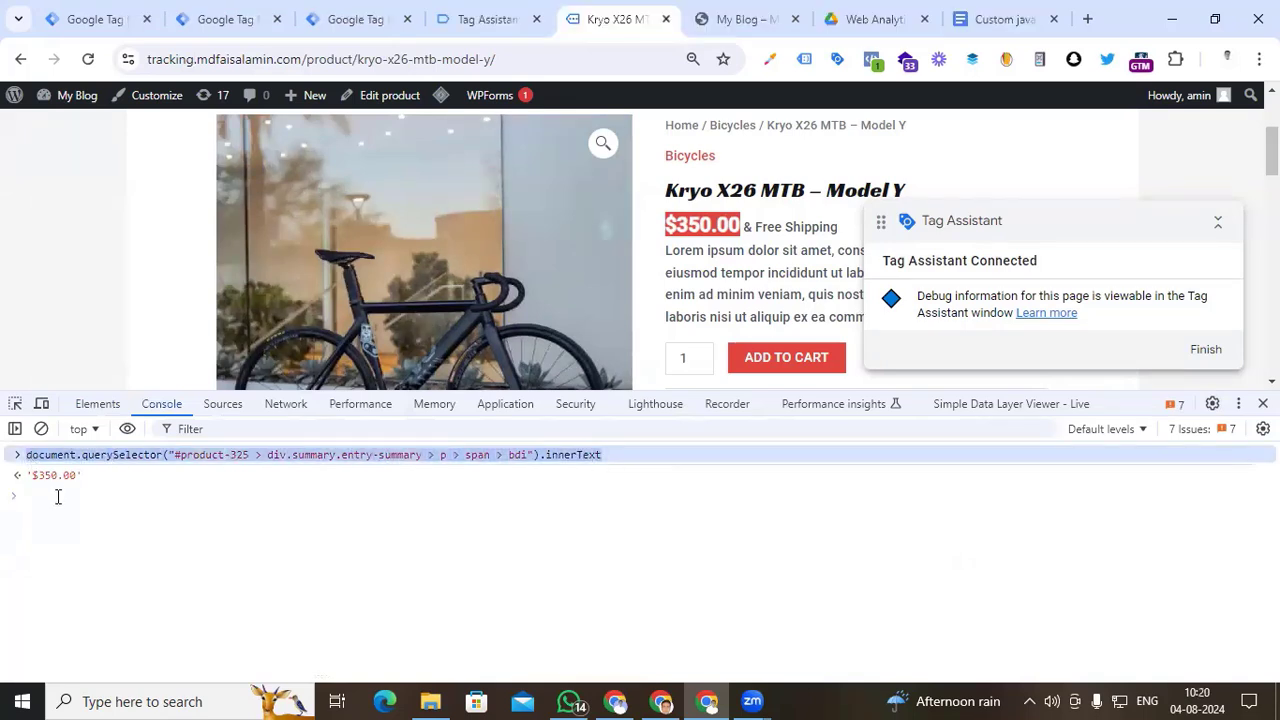
{"action": "left_click", "coordinate": [54, 491]}
{"action": "key", "text": "ctrl+v"}
{"action": "type", "text": "."}
{"action": "key", "text": "ctrl+v"}
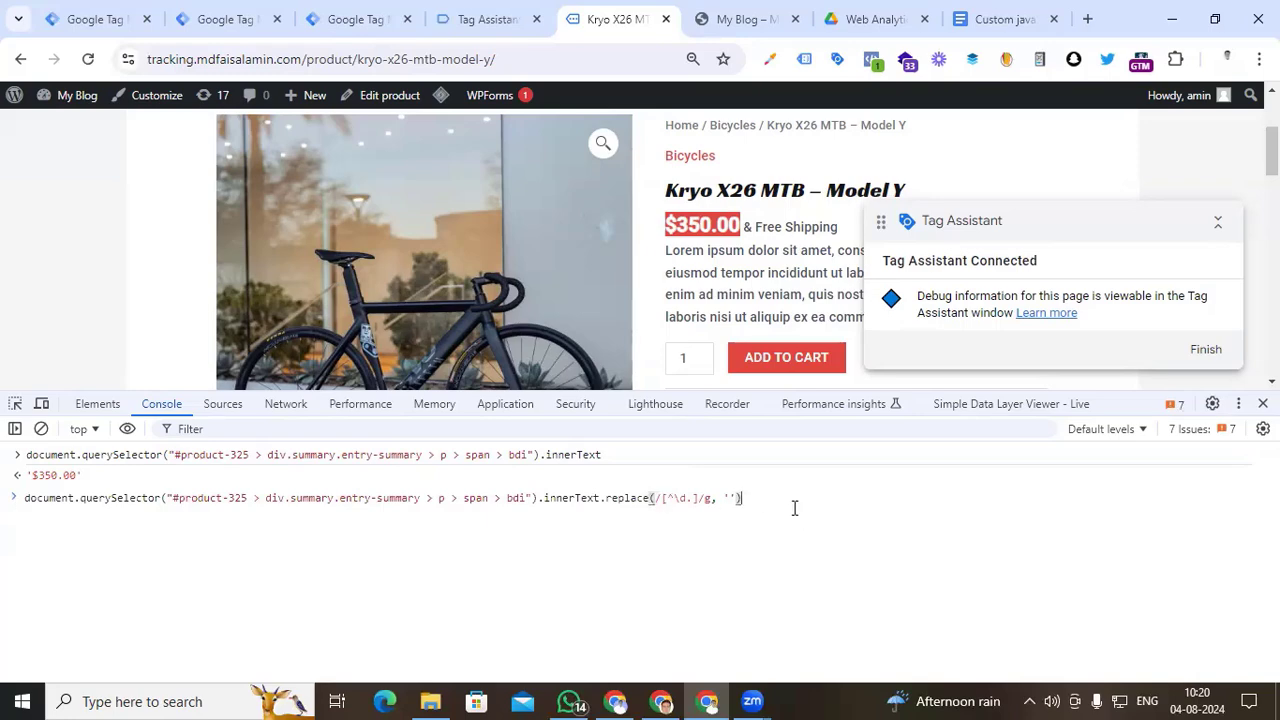
{"action": "key", "text": "Return"}
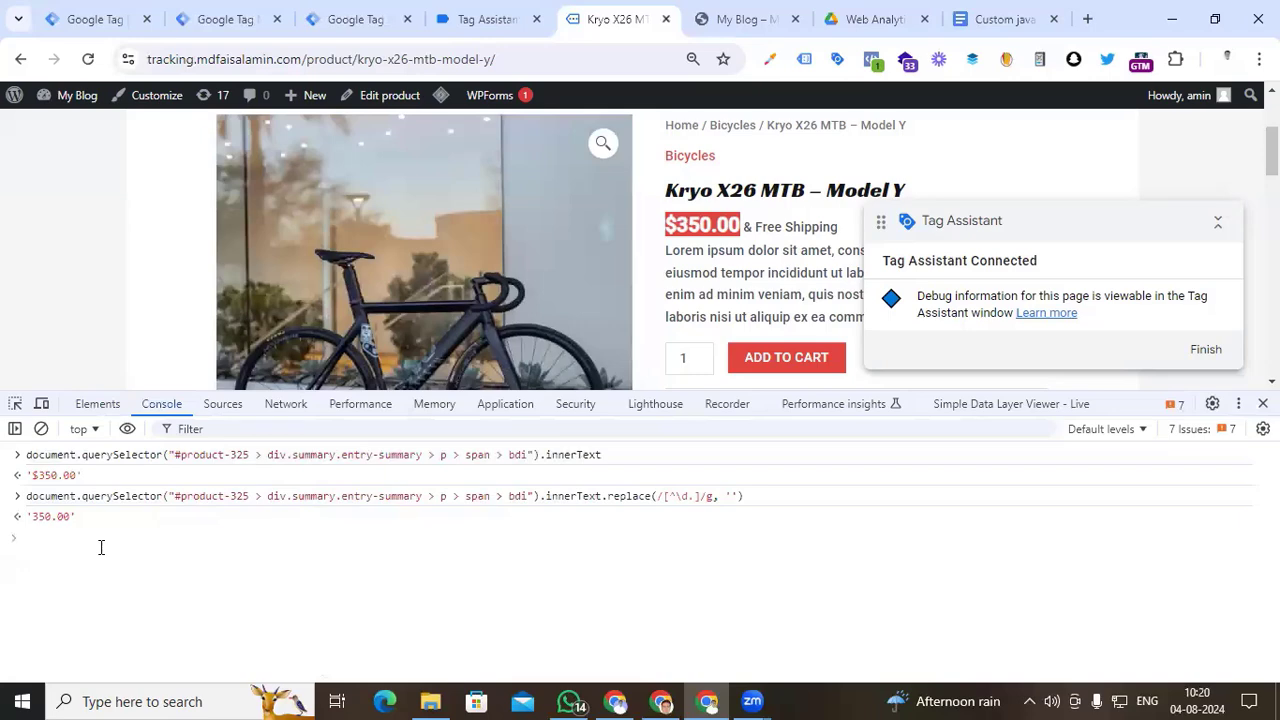
- Wrap the copied price expression, including its replace call, in parseFloat() and run it in the console
{"action": "left_click_drag", "start_coordinate": [78, 518], "coordinate": [30, 525]}
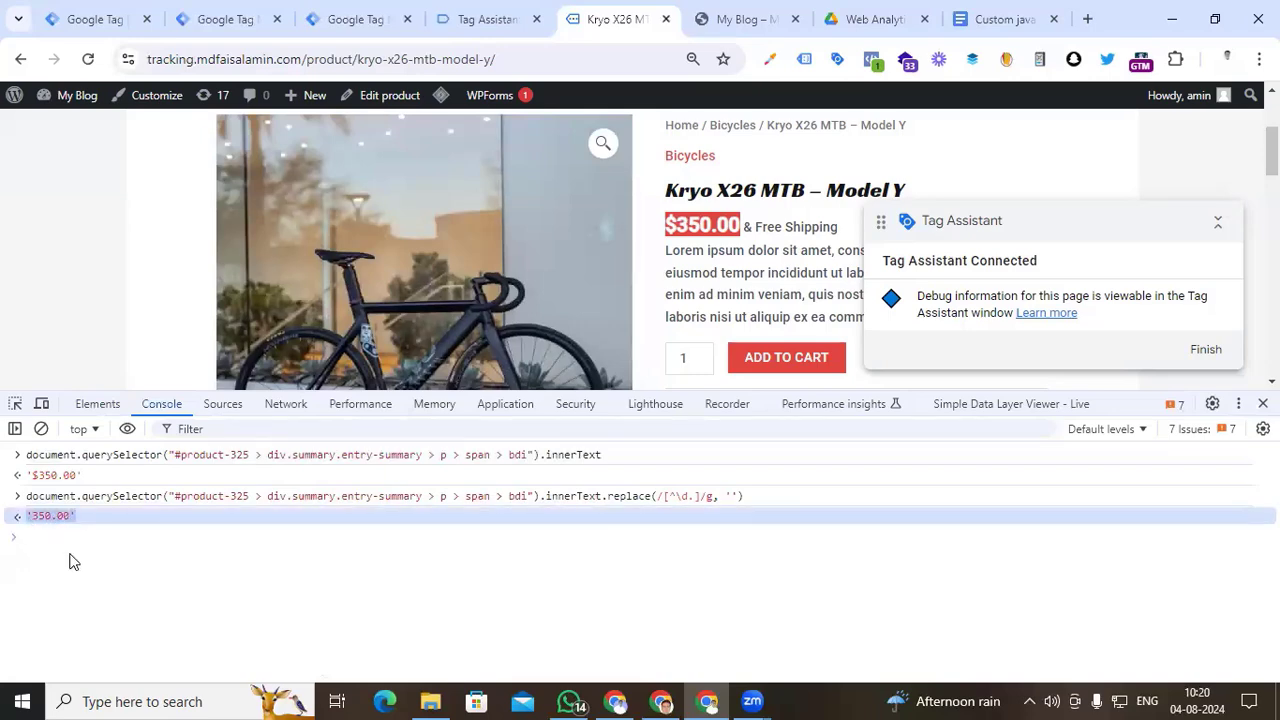
{"action": "left_click_drag", "start_coordinate": [755, 499], "coordinate": [30, 510]}
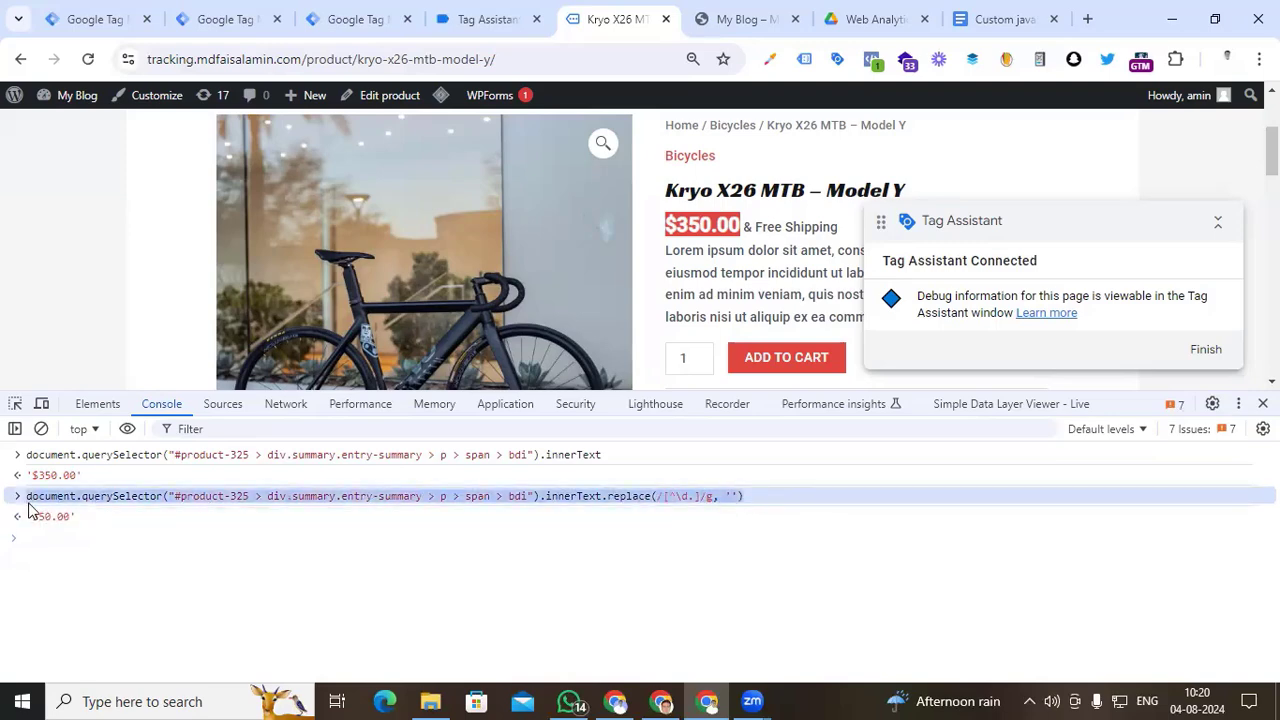
{"action": "left_click", "coordinate": [33, 537]}
{"action": "type", "text": "par"}
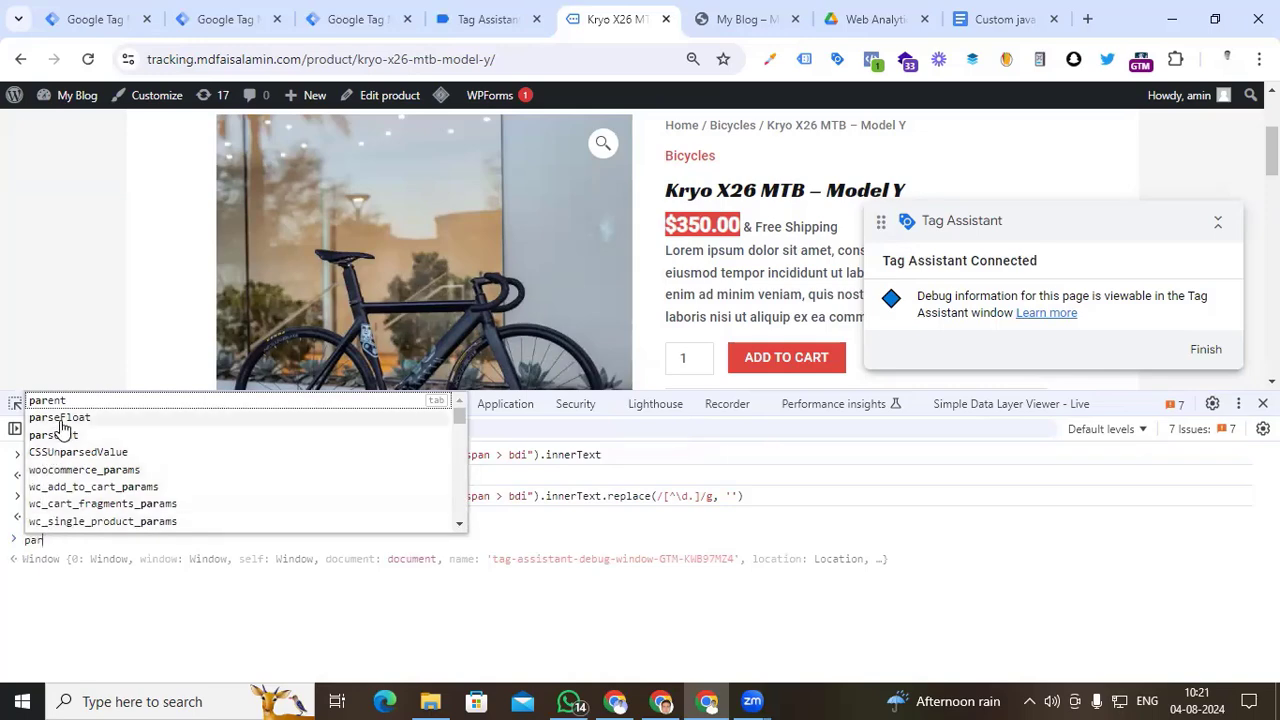
{"action": "left_click", "coordinate": [62, 424]}
{"action": "type", "text": "("}
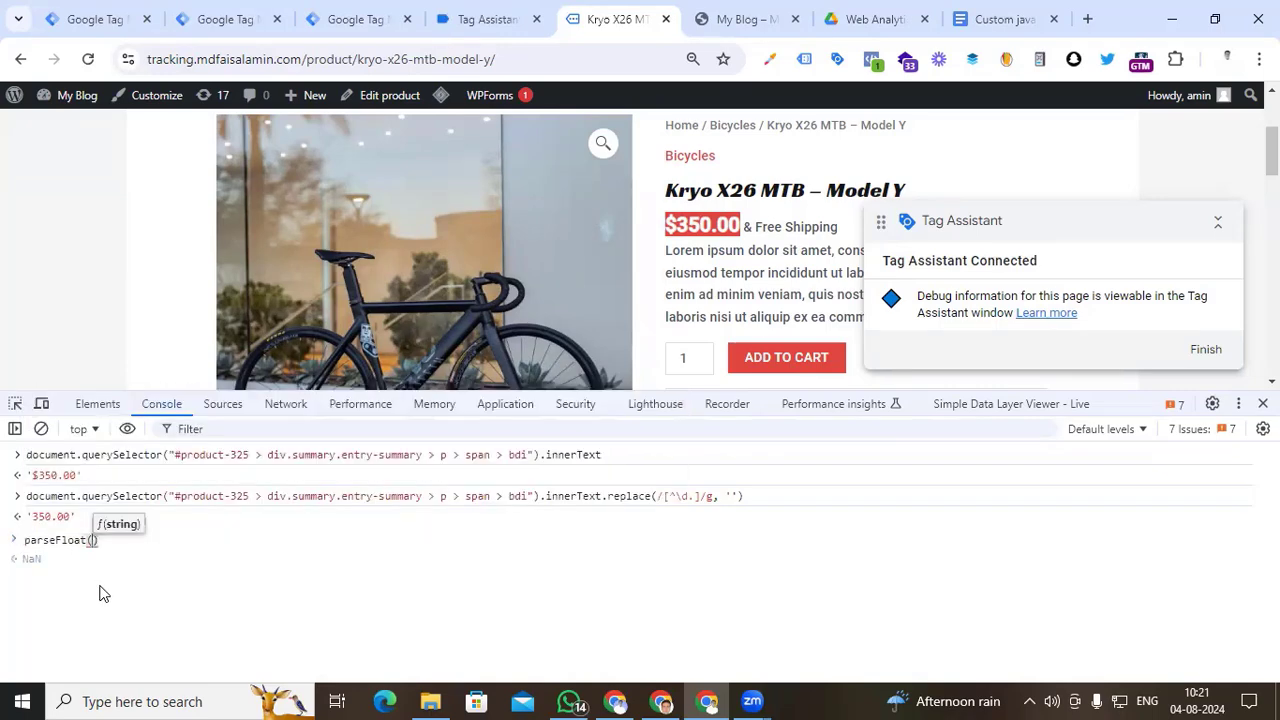
{"action": "key", "text": "ctrl+v"}
{"action": "left_click", "coordinate": [826, 541]}
{"action": "type", "text": ")"}
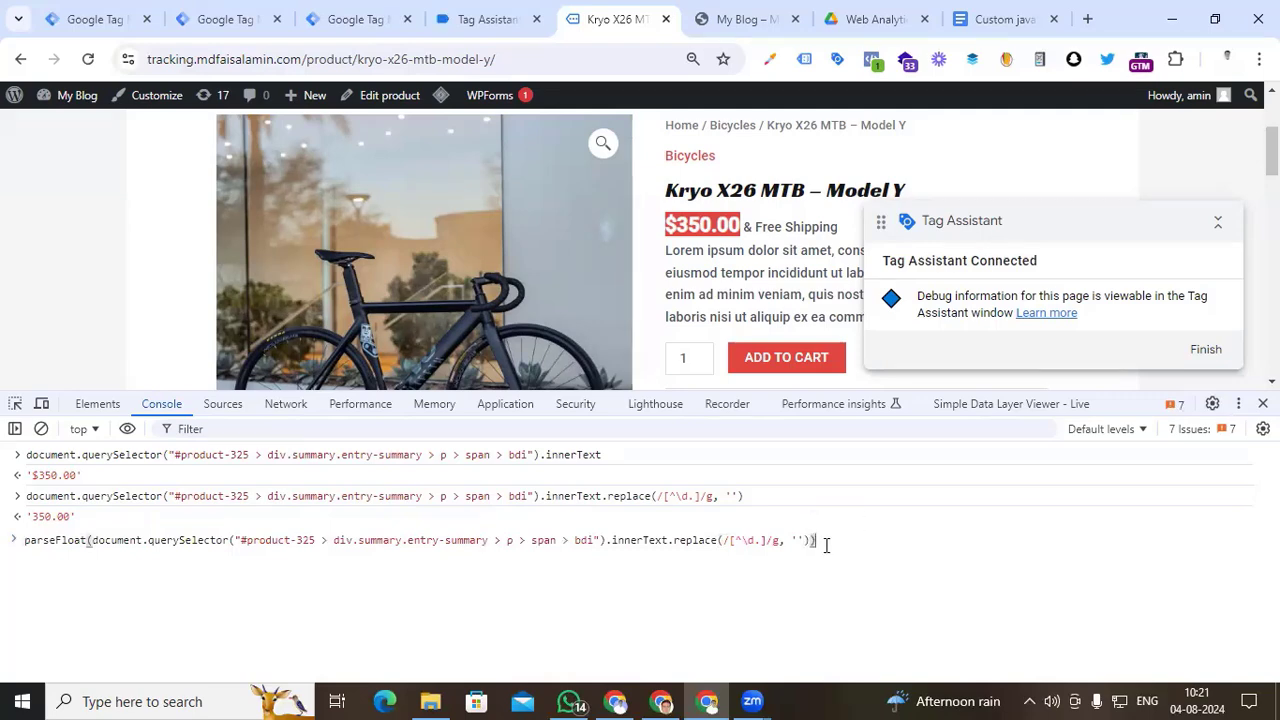
{"action": "key", "text": "Return"}
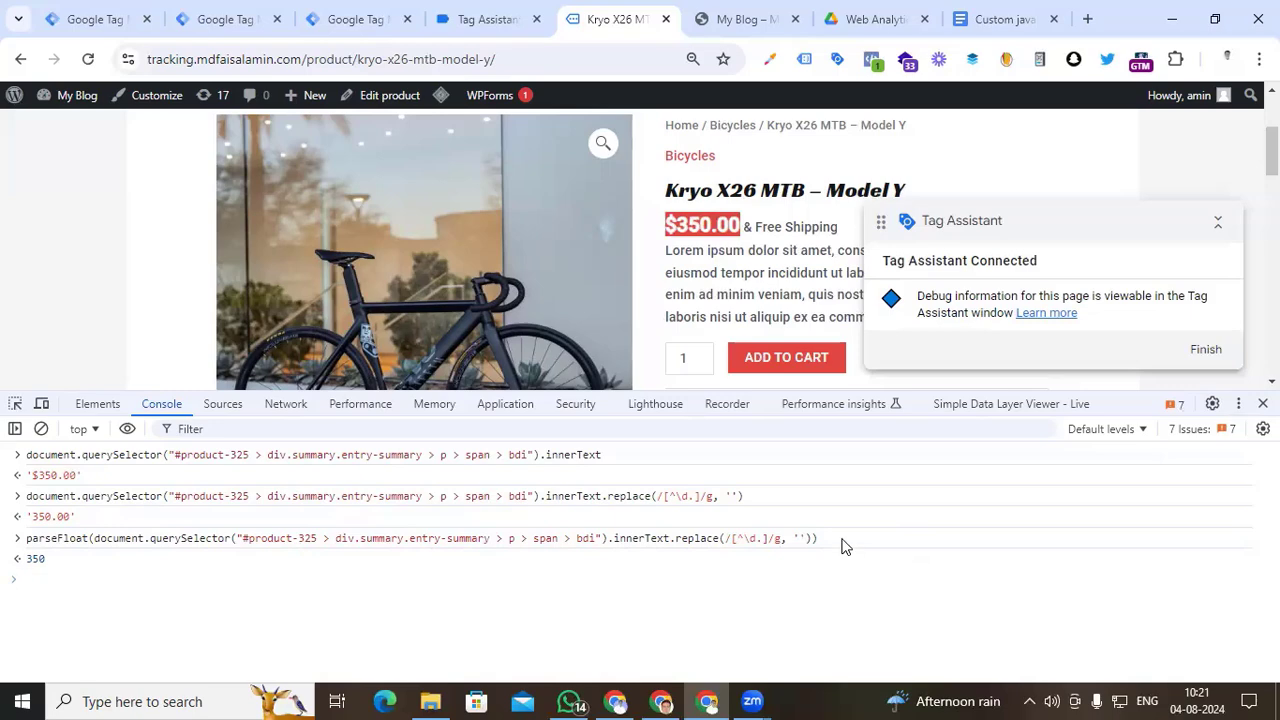
- Copy the parseFloat price expression and assign it to var price below the name line in the Tag Manager variable's code
{"action": "left_click_drag", "start_coordinate": [842, 545], "coordinate": [29, 546]}
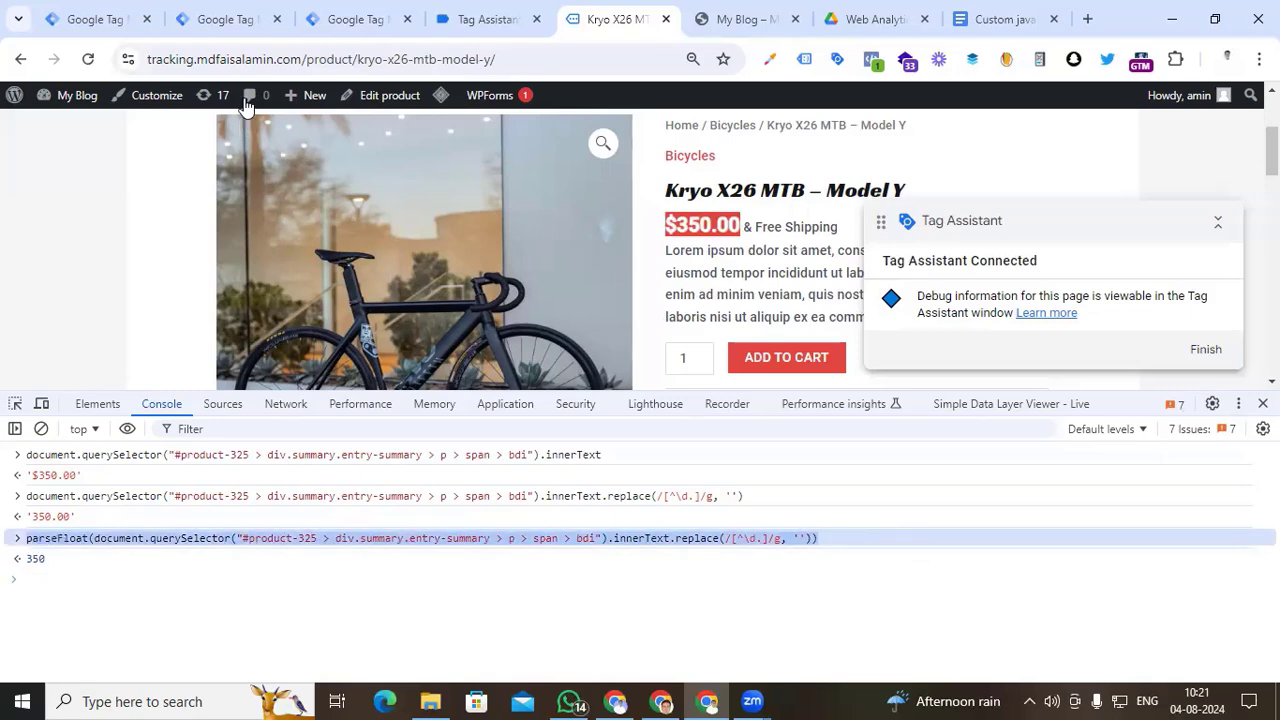
{"action": "left_click", "coordinate": [337, 12]}
{"action": "left_click", "coordinate": [361, 386]}
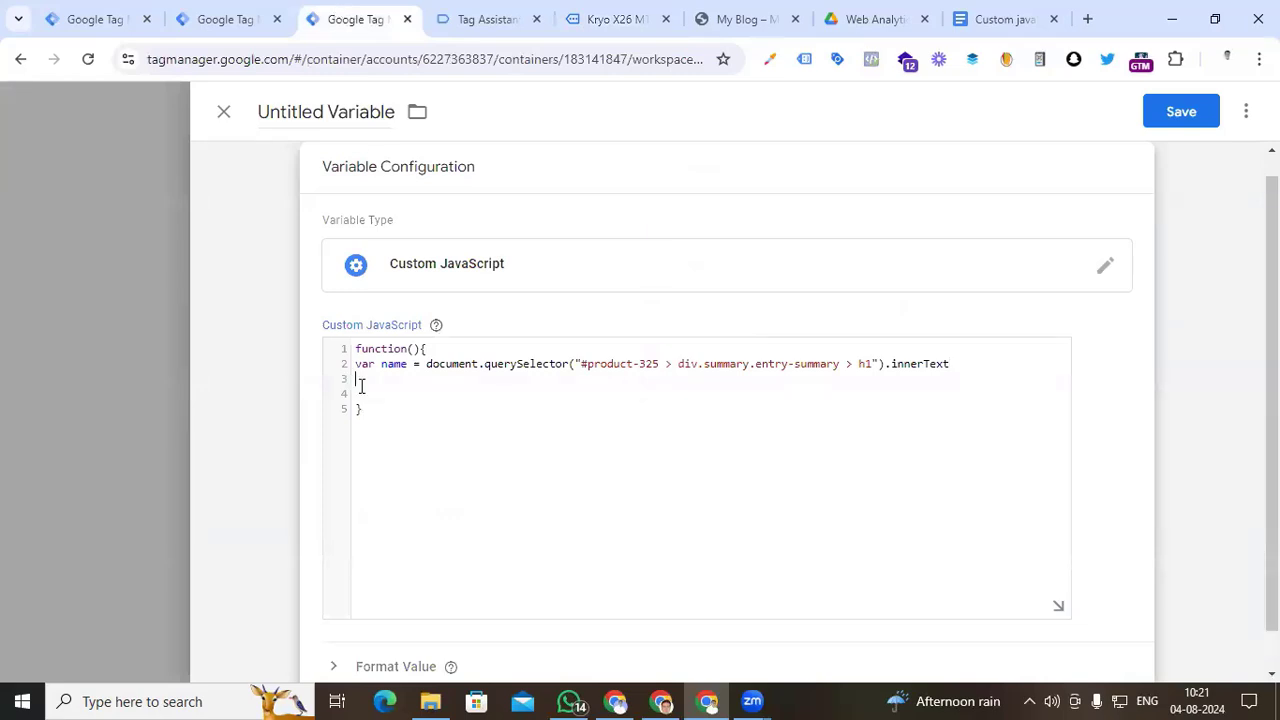
{"action": "type", "text": "var price"}
{"action": "key", "text": "ctrl+v"}
{"action": "type", "text": ")"}
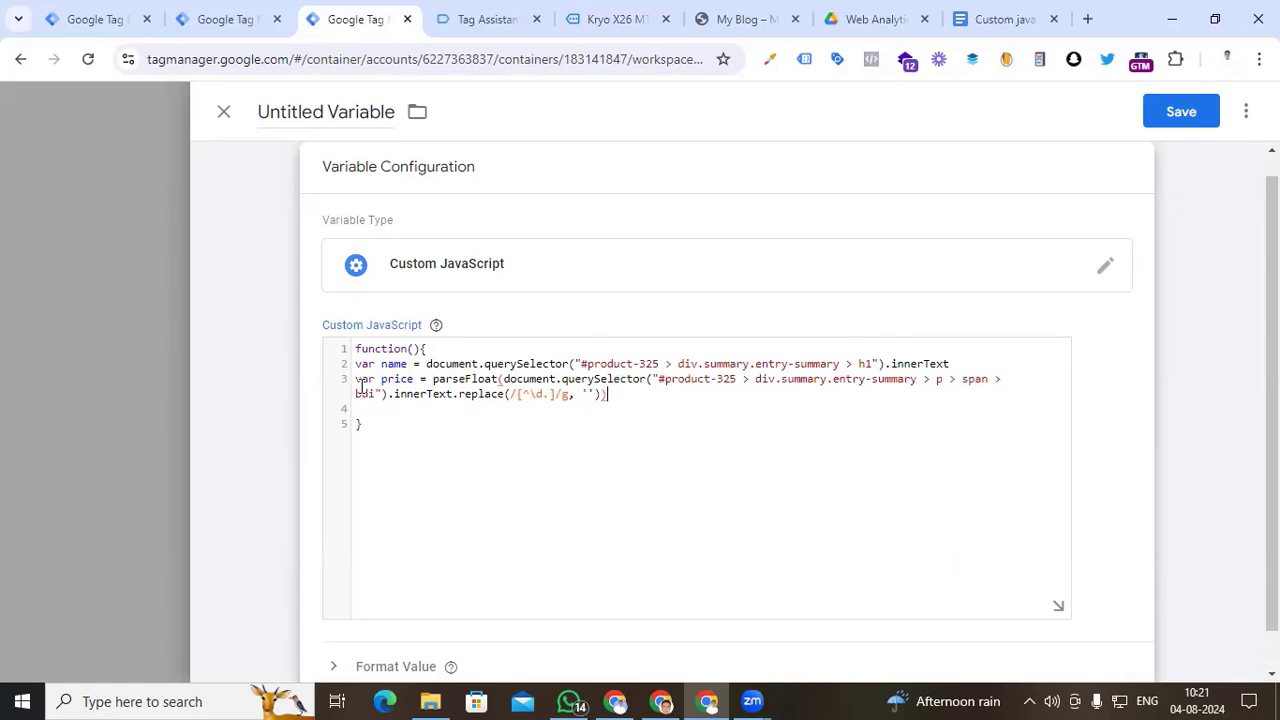
- End both the var name and var price statements with a semicolon
{"action": "key", "text": "Up"}
{"action": "key", "text": "Up"}
{"action": "key", "text": "End"}
{"action": "type", "text": ";"}
{"action": "key", "text": "Down"}
{"action": "key", "text": "Down"}
{"action": "key", "text": "End"}
{"action": "type", "text": ";"}
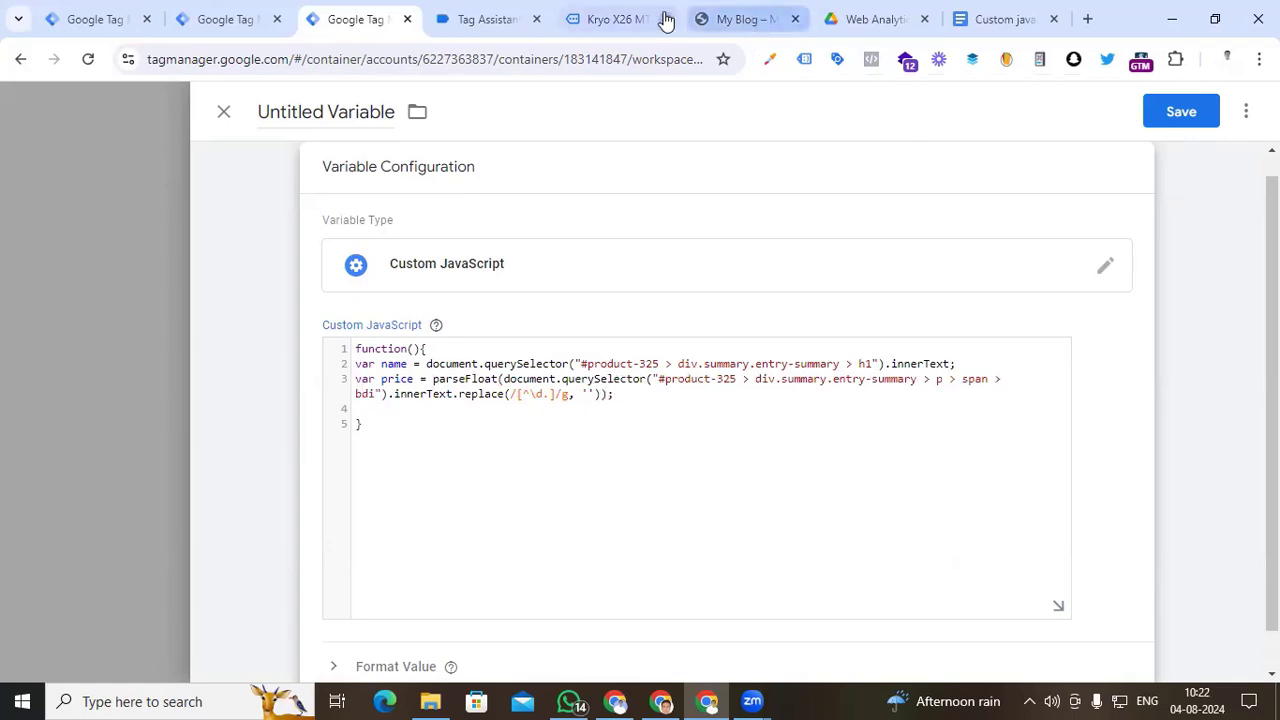
- Set the product quantity to 2 on the Kryo X26 MTB – Model Y product page
{"action": "left_click", "coordinate": [628, 19]}
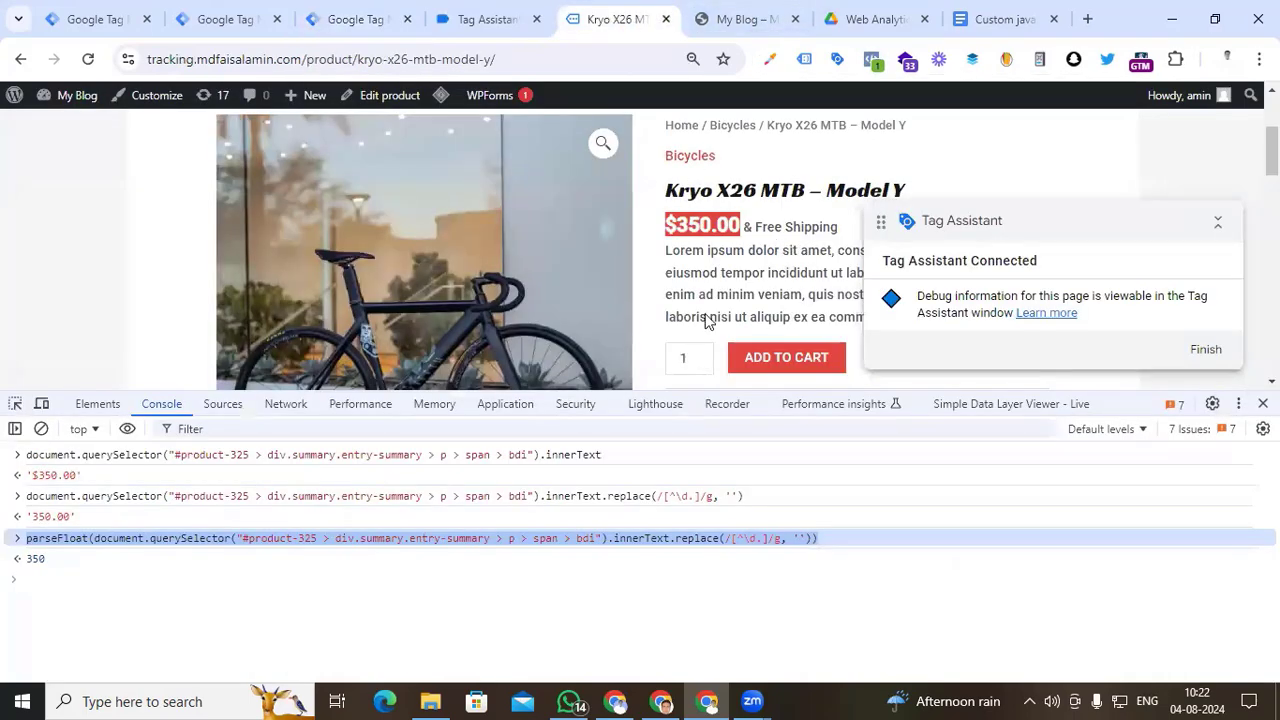
{"action": "scroll", "coordinate": [695, 330], "scroll_direction": "down", "scroll_amount": 1}
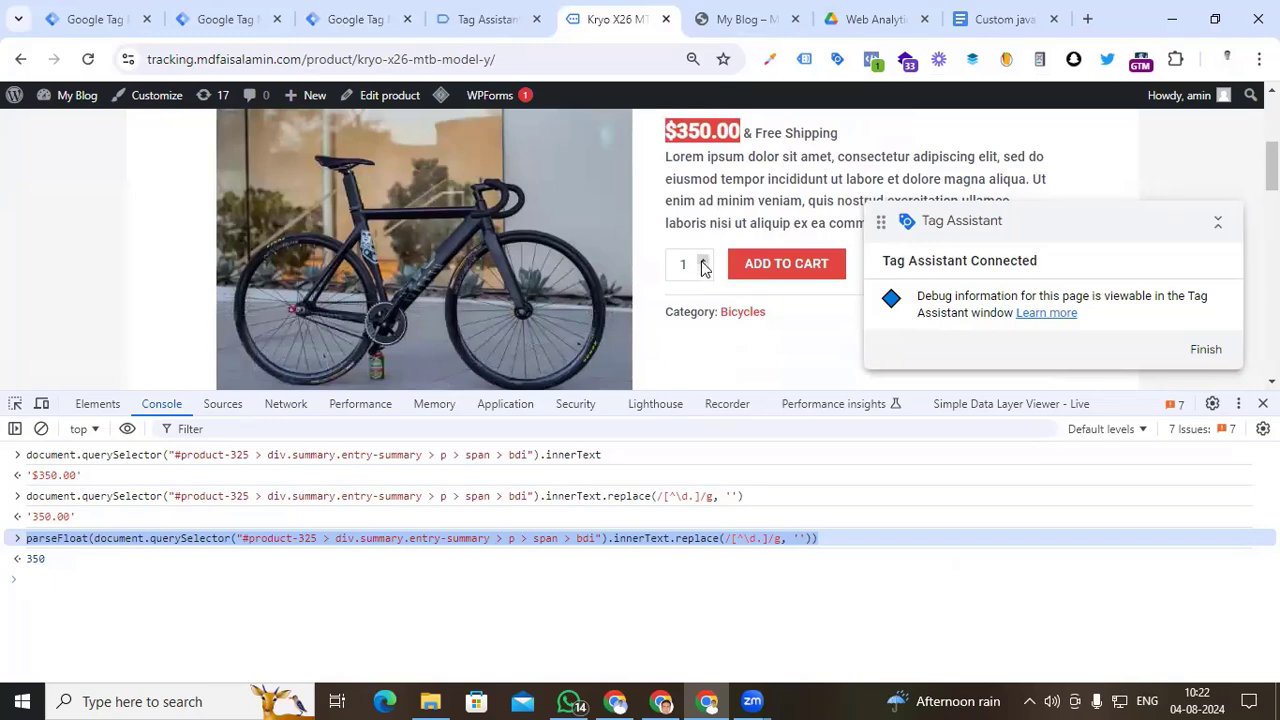
{"action": "left_click", "coordinate": [703, 264]}
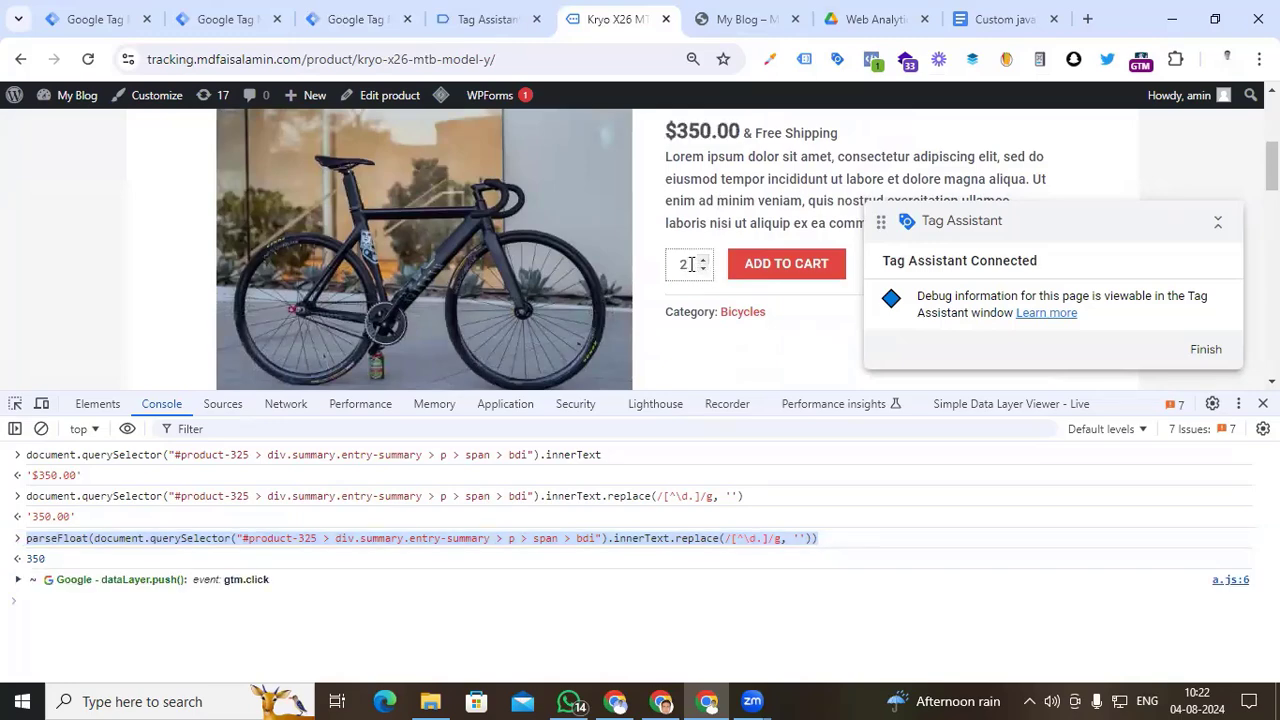
- Inspect the product page's quantity field and copy the JS path of its input element
{"action": "left_click", "coordinate": [683, 264]}
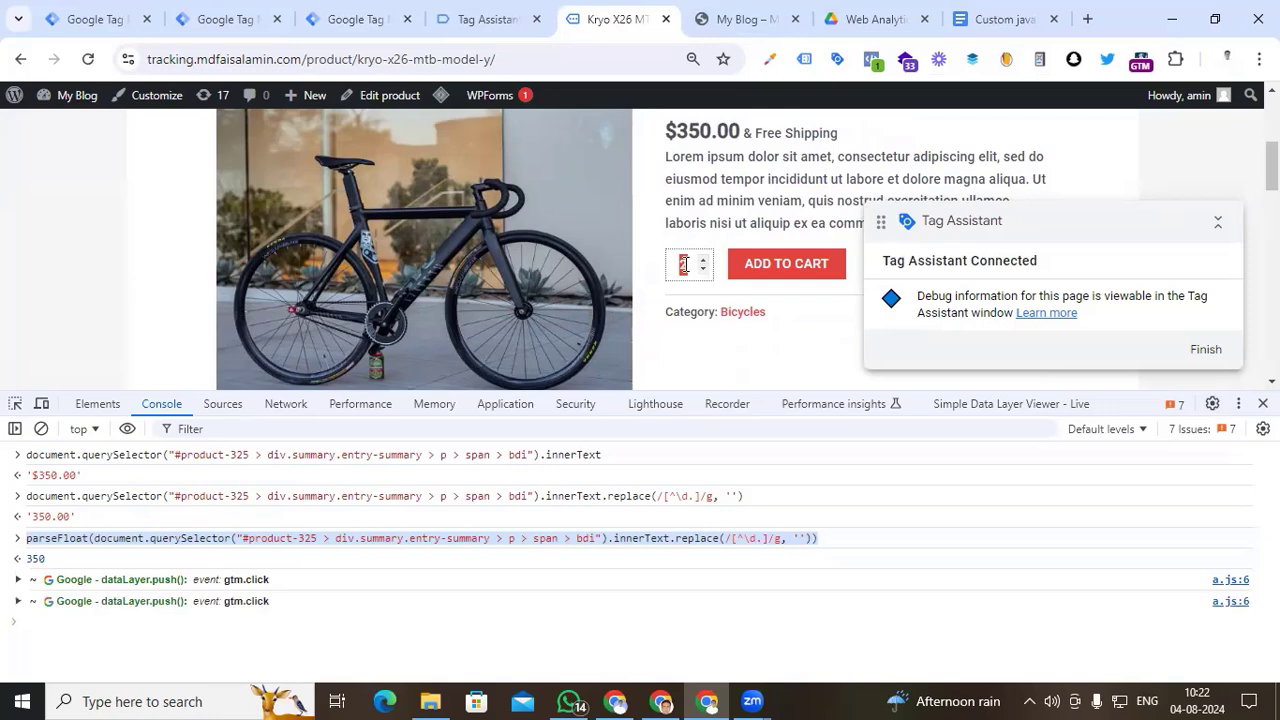
{"action": "right_click", "coordinate": [684, 263]}
{"action": "scroll", "coordinate": [780, 528], "scroll_direction": "down", "scroll_amount": 1}
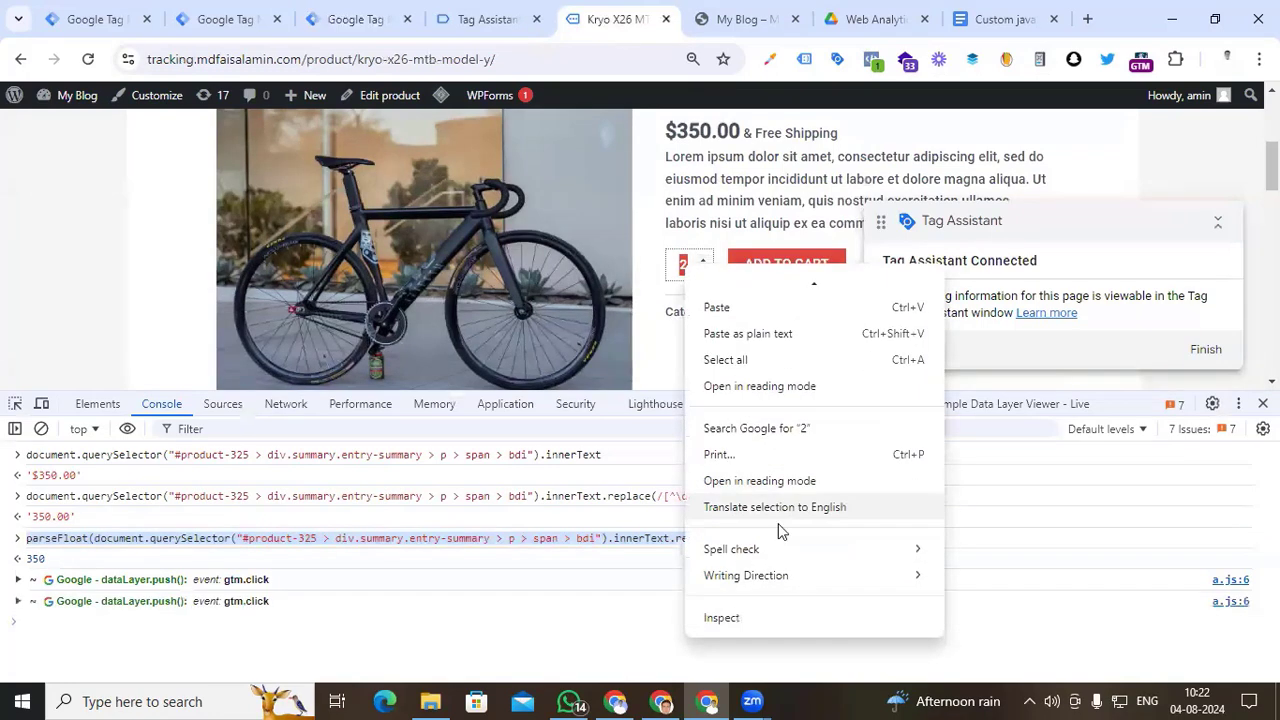
{"action": "left_click", "coordinate": [772, 618]}
{"action": "right_click", "coordinate": [362, 532]}
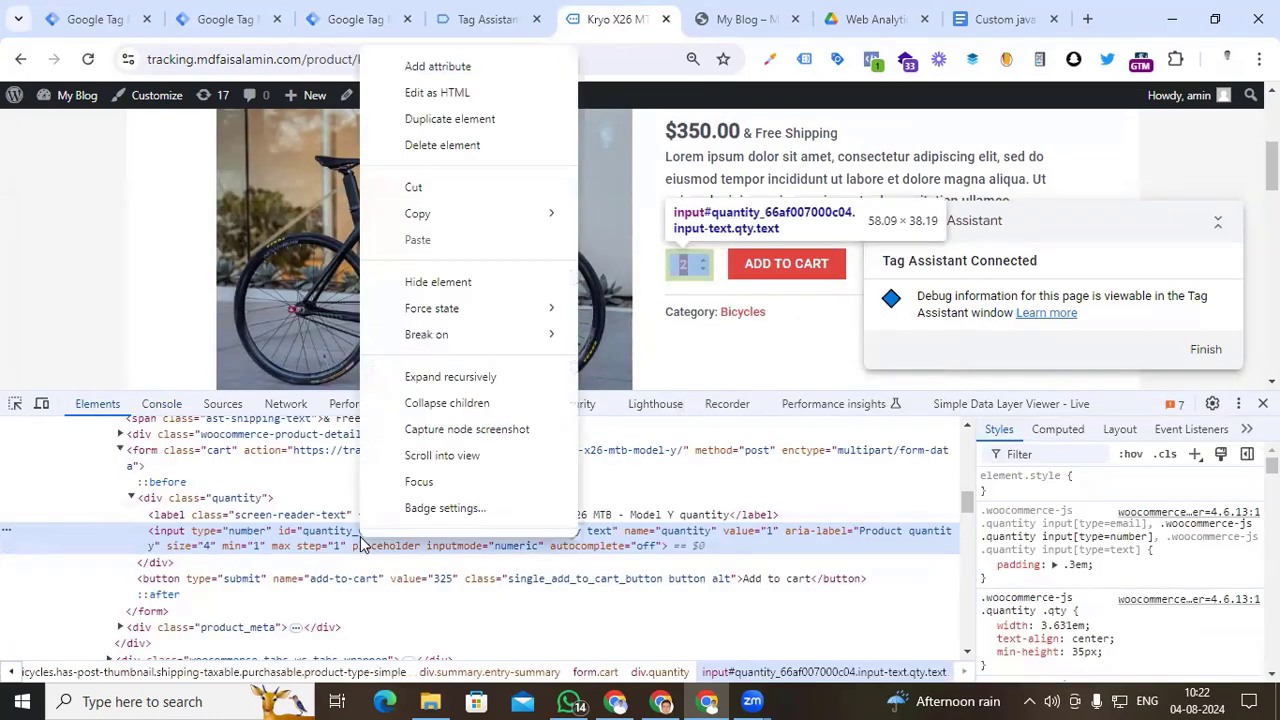
{"action": "mouse_move", "coordinate": [480, 213]}
{"action": "left_click", "coordinate": [630, 309]}
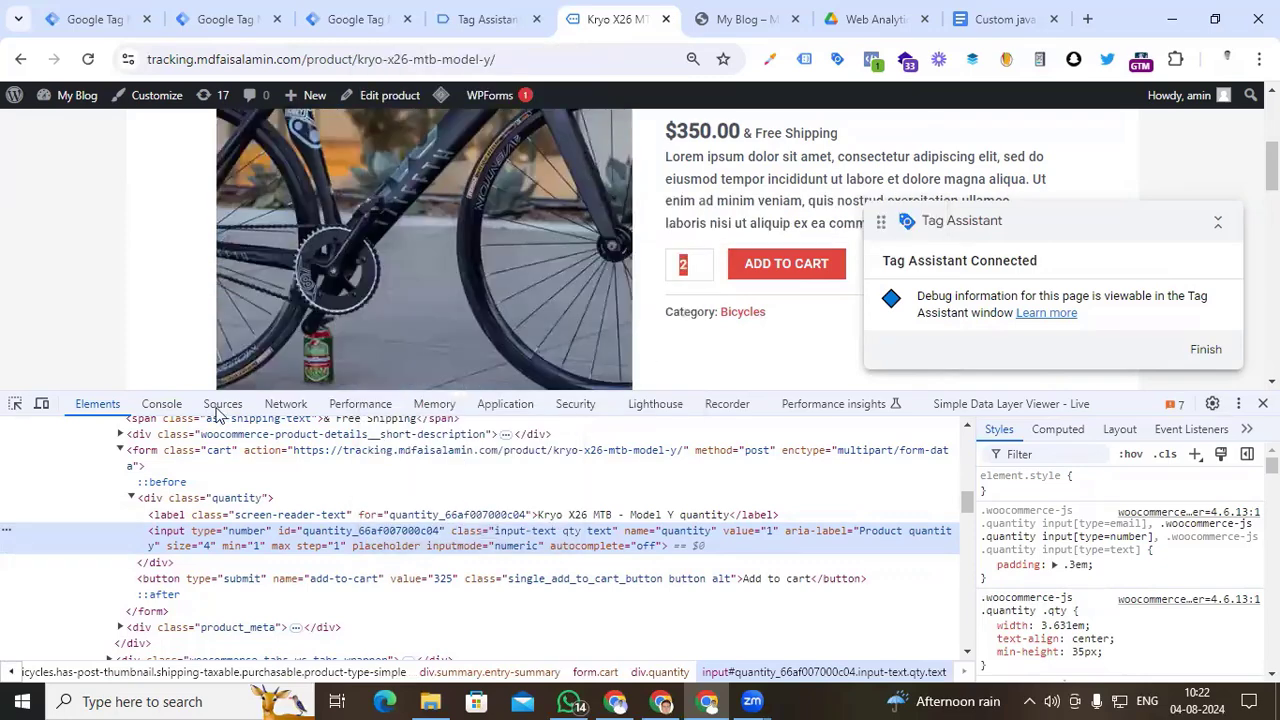
- Run document.querySelector("#quantity_66af007000c04").value in a cleared browser console
{"action": "left_click", "coordinate": [162, 404]}
{"action": "left_click", "coordinate": [41, 428]}
{"action": "key", "text": "ctrl+v"}
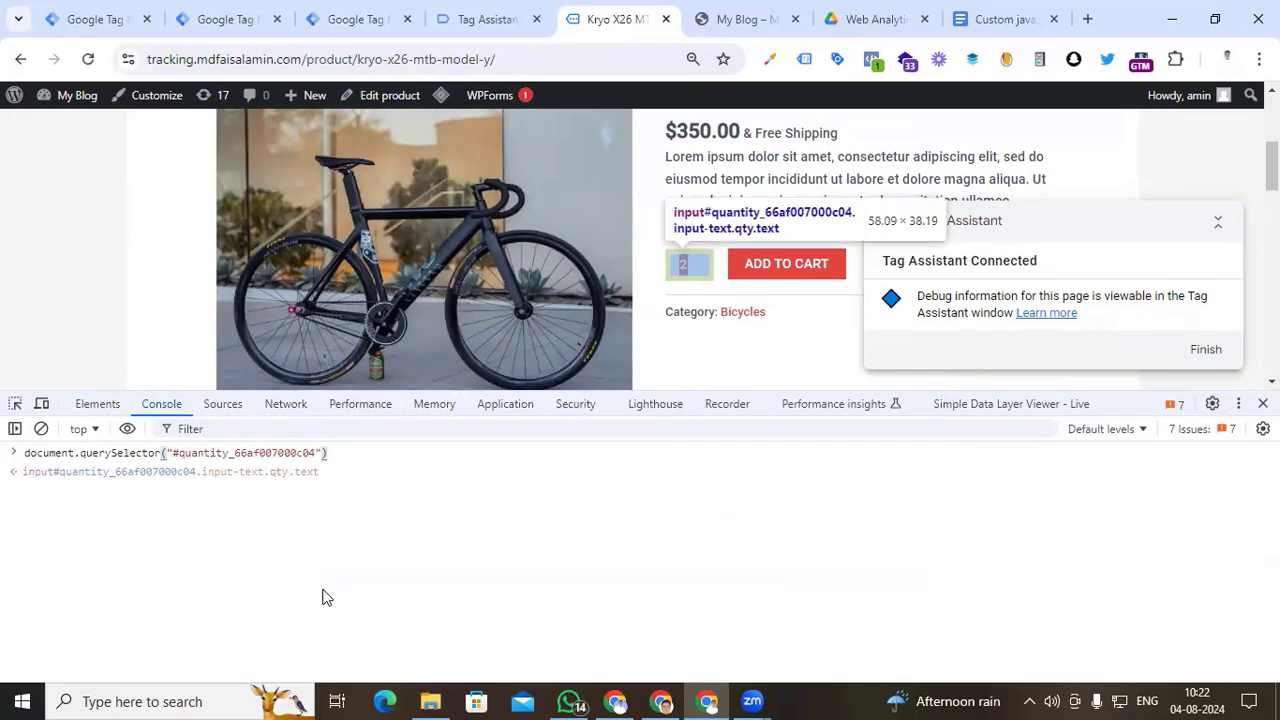
{"action": "type", "text": ".value"}
{"action": "key", "text": "Return"}
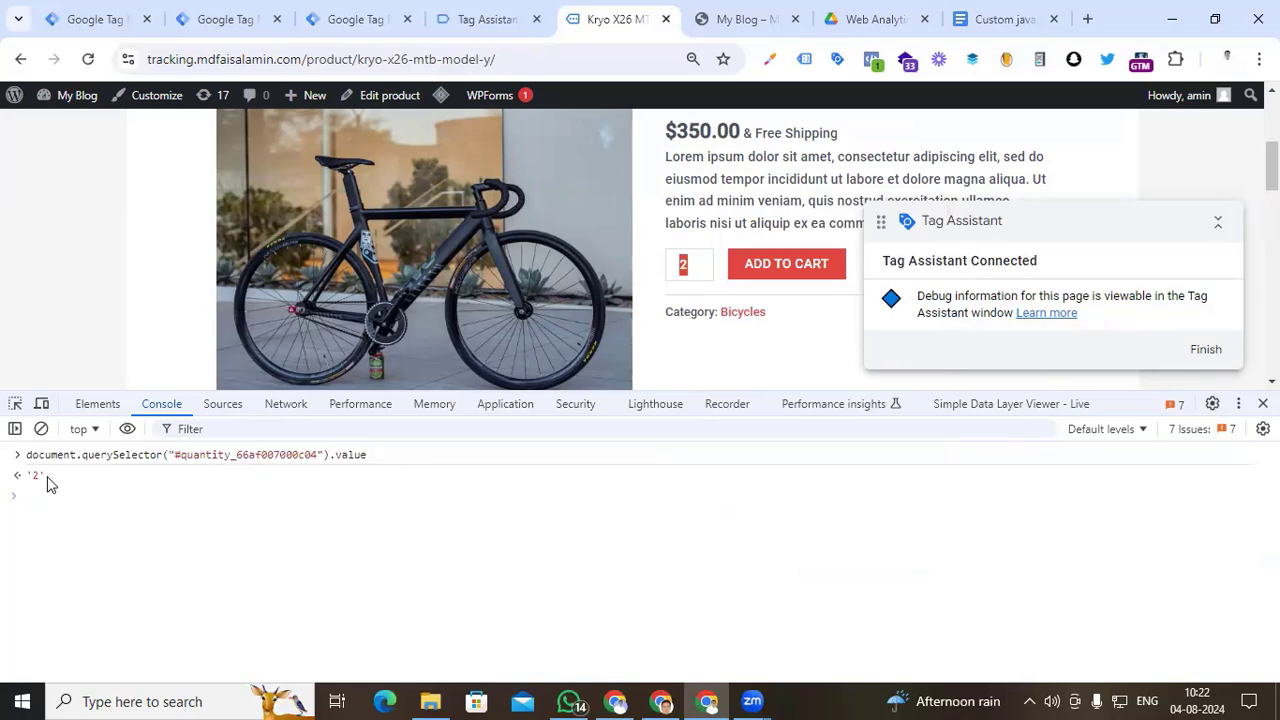
- Copy the quantity value expression, wrap it in parseFloat() and run it in the console
{"action": "left_click_drag", "start_coordinate": [390, 452], "coordinate": [30, 455]}
{"action": "left_click", "coordinate": [42, 497]}
{"action": "type", "text": "par"}
{"action": "left_click", "coordinate": [56, 532]}
{"action": "key", "text": "Return"}
{"action": "type", "text": "("}
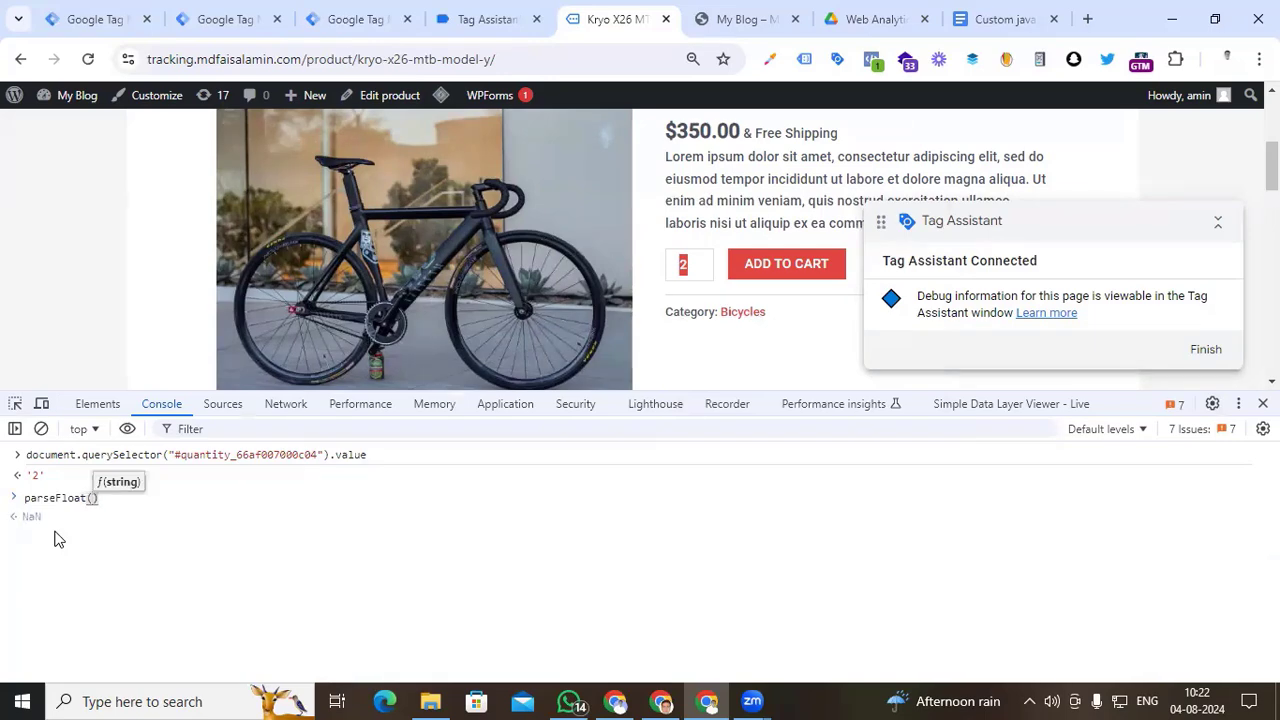
{"action": "key", "text": "ctrl+v"}
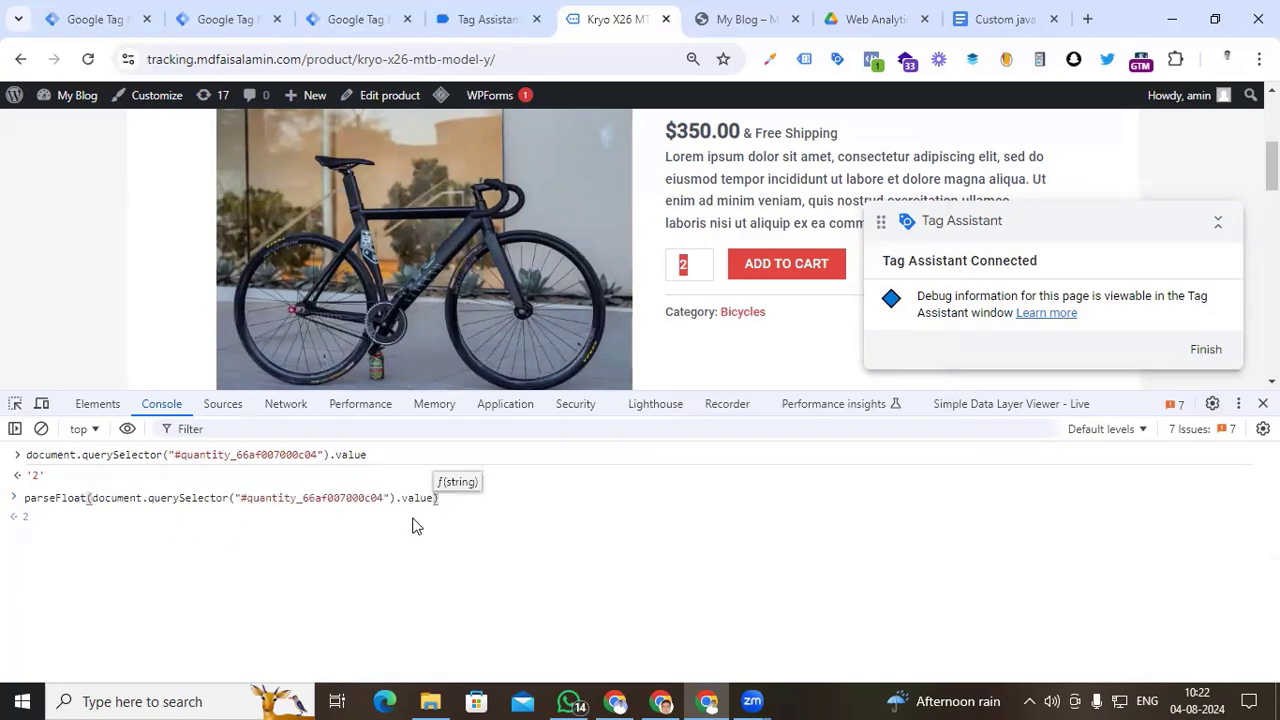
{"action": "left_click", "coordinate": [457, 506]}
{"action": "key", "text": "Return"}
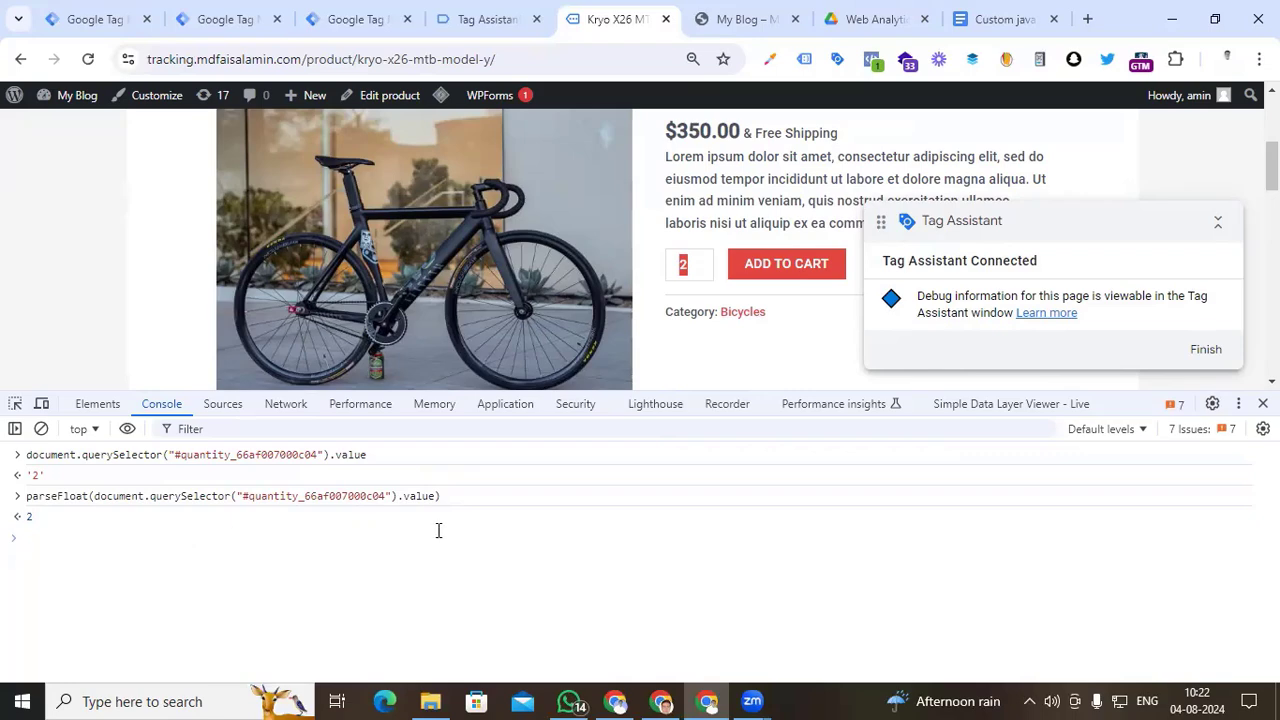
- Copy the parseFloat quantity expression and assign it to var quantity below the price statement in the Tag Manager variable, ending with a semicolon
{"action": "left_click_drag", "start_coordinate": [443, 497], "coordinate": [26, 495]}
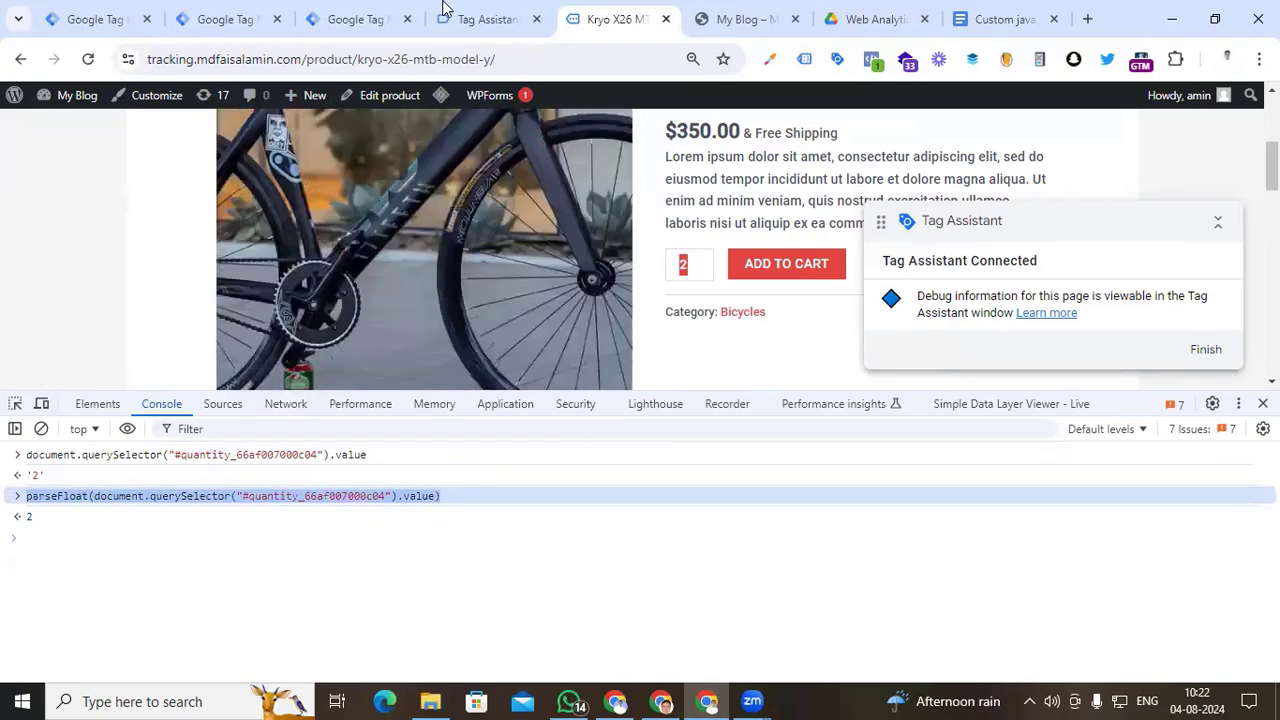
{"action": "left_click", "coordinate": [345, 19]}
{"action": "left_click", "coordinate": [623, 396]}
{"action": "key", "text": "Return"}
{"action": "key", "text": "Return"}
{"action": "type", "text": "var quantity ="}
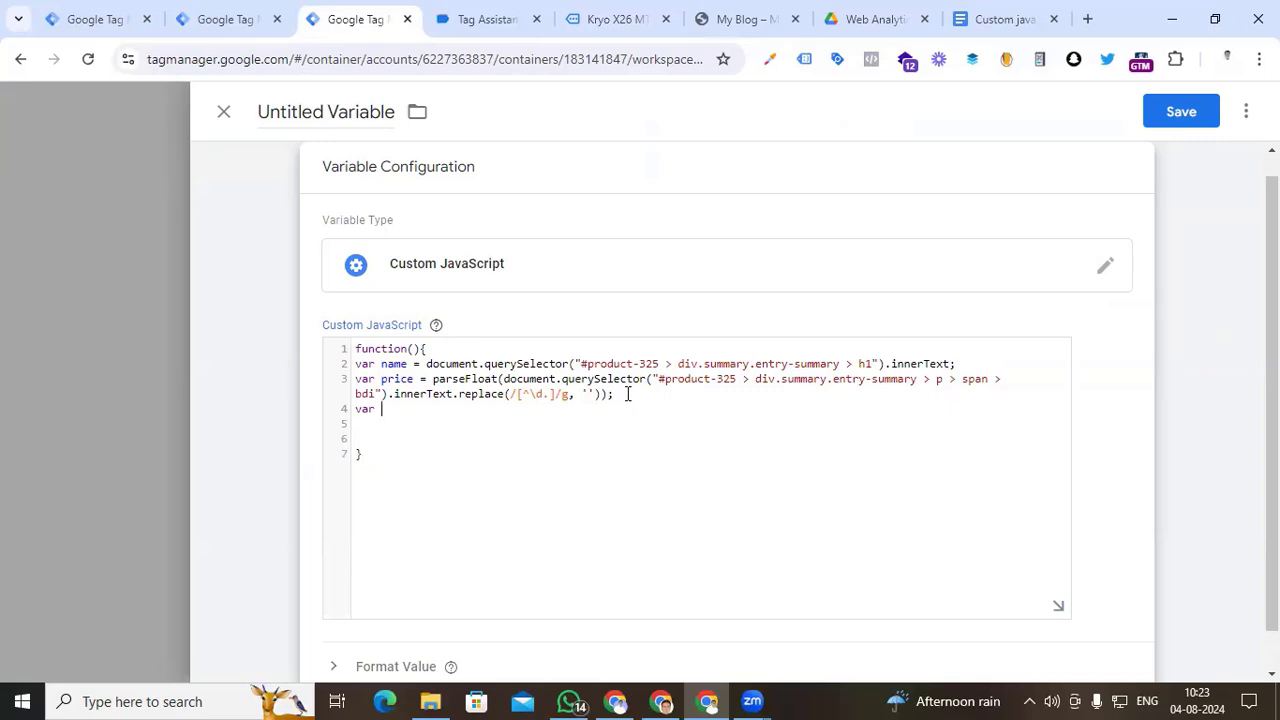
{"action": "key", "text": "ctrl+v"}
{"action": "type", "text": ";"}
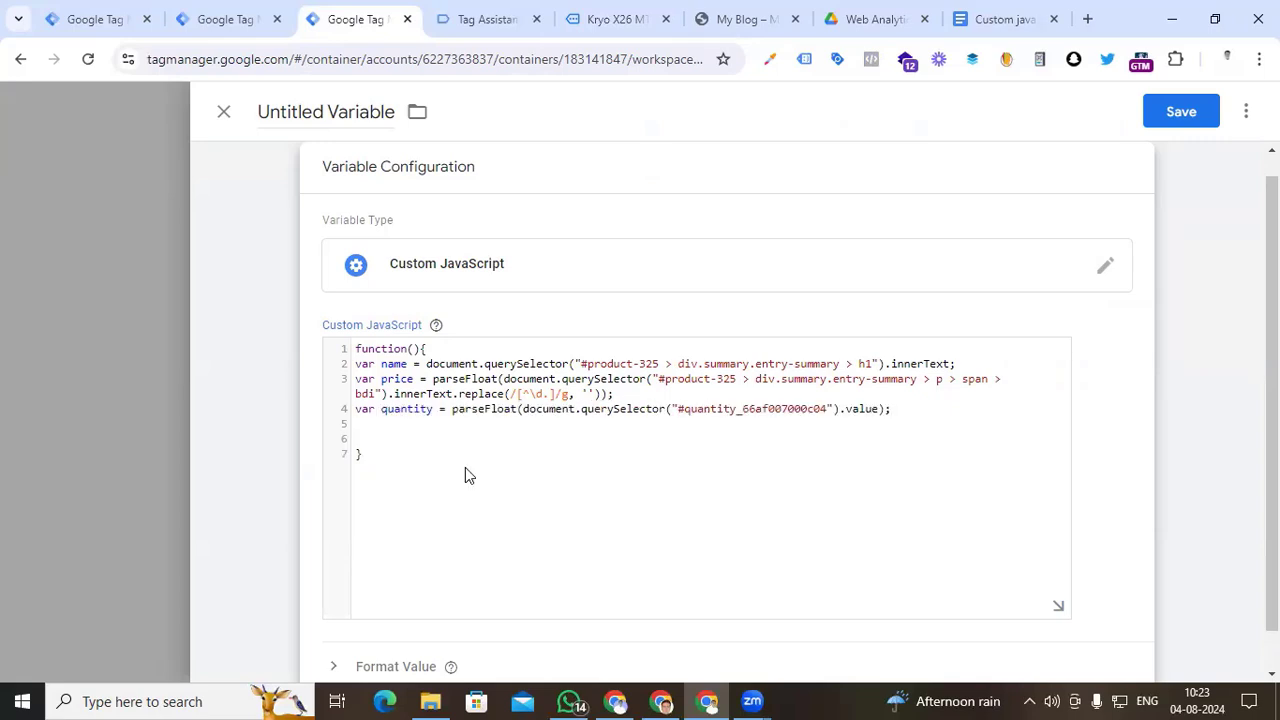
- Add the statement var currency = 'USD'; below the quantity line
{"action": "key", "text": "Return"}
{"action": "key", "text": "Return"}
{"action": "left_click", "coordinate": [940, 423]}
{"action": "type", "text": "var currency = 'USD';"}
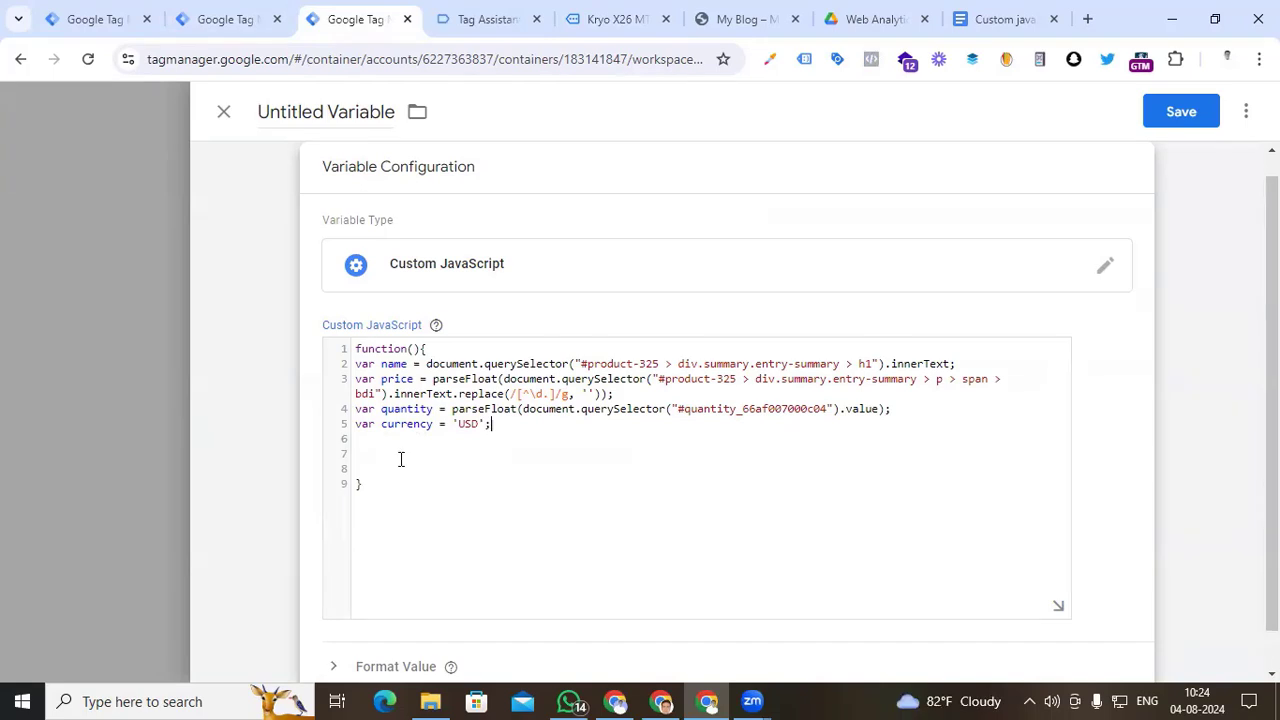
- Add a return [{ }]; statement below the currency line, with blank lines inside the braces for the item properties
{"action": "left_click", "coordinate": [395, 457]}
{"action": "type", "text": "return"}
{"action": "type", "text": " ["}
{"action": "type", "text": "{"}
{"action": "type", "text": "}]"}
{"action": "key", "text": "Return"}
{"action": "key", "text": "Return"}
{"action": "key", "text": "Return"}
{"action": "key", "text": "Return"}
{"action": "key", "text": "Return"}
{"action": "key", "text": "Return"}
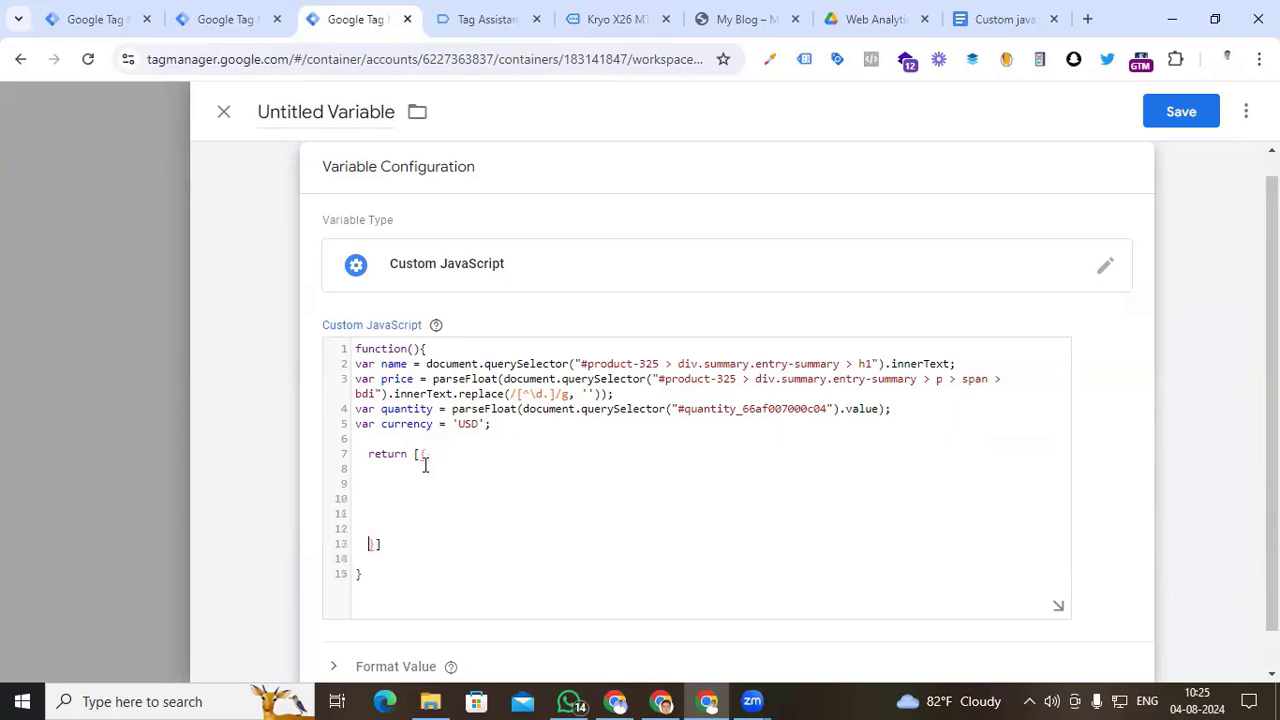
{"action": "left_click", "coordinate": [386, 544]}
{"action": "type", "text": ";"}
- Add the property item_name with the value name inside the returned object
{"action": "left_click", "coordinate": [363, 483]}
{"action": "type", "text": "item_"}
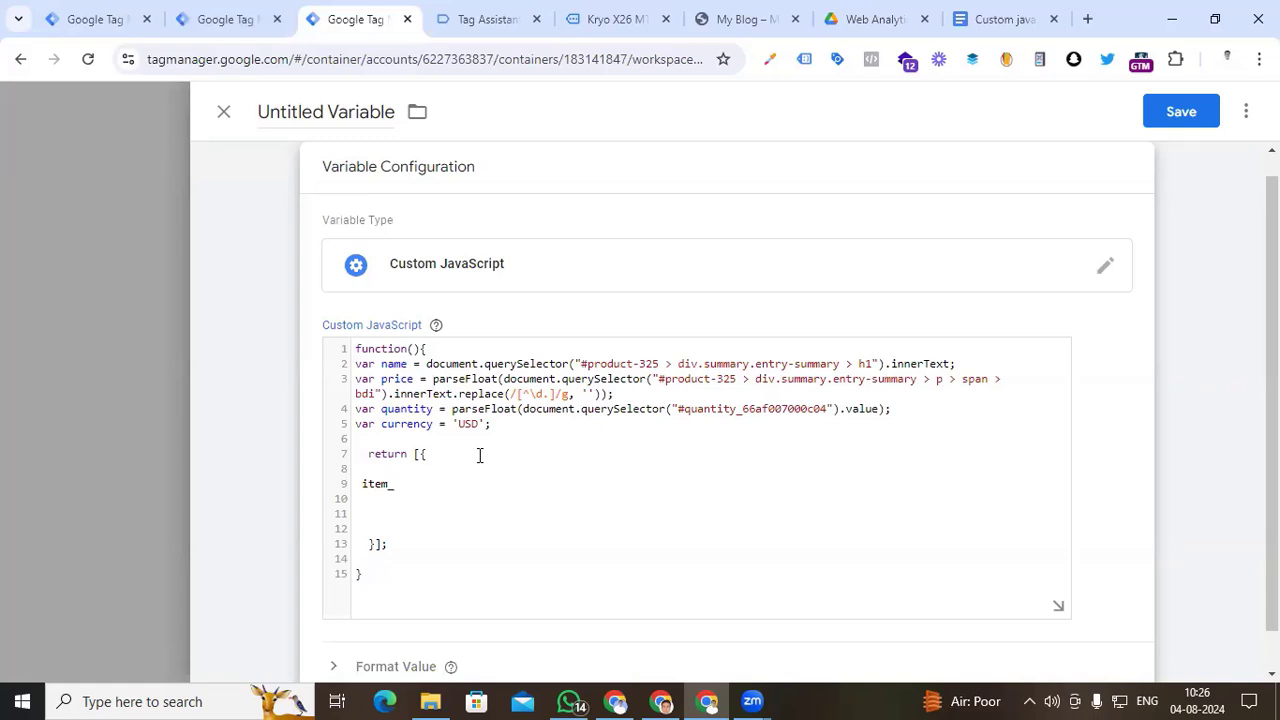
{"action": "type", "text": "name:"}
{"action": "left_click_drag", "start_coordinate": [408, 363], "coordinate": [379, 368]}
{"action": "left_click", "coordinate": [450, 488]}
{"action": "key", "text": "ctrl+v"}
- Add the property price with the value price, ending with a comma, below item_name in the returned object
{"action": "left_click", "coordinate": [222, 19]}
{"action": "left_click", "coordinate": [345, 19]}
{"action": "key", "text": "Return"}
{"action": "type", "text": "price:"}
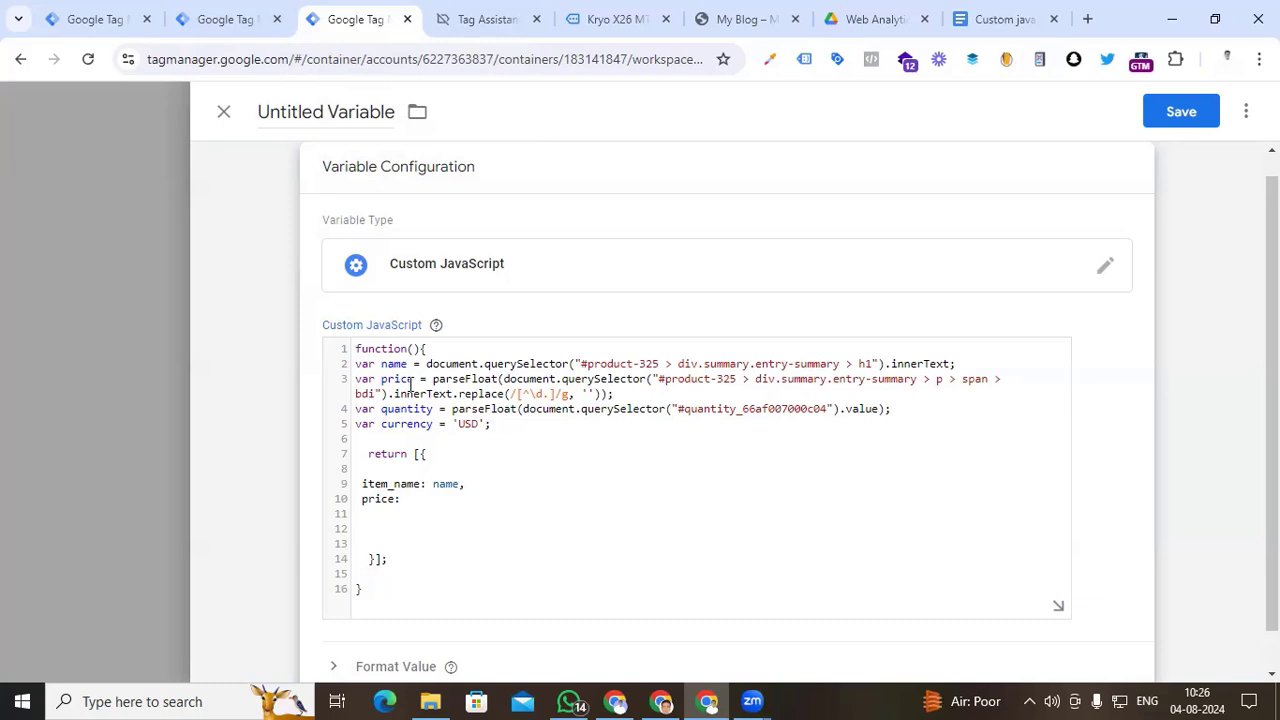
{"action": "double_click", "coordinate": [400, 379]}
{"action": "key", "text": "ctrl+c"}
{"action": "left_click", "coordinate": [440, 499]}
{"action": "key", "text": "ctrl+v"}
{"action": "type", "text": ","}
- Add the property currency with the value currency, ending with a comma, below the price property
{"action": "key", "text": "Return"}
{"action": "type", "text": "currency:"}
{"action": "left_click_drag", "start_coordinate": [434, 424], "coordinate": [381, 418]}
{"action": "key", "text": "ctrl+c"}
{"action": "left_click", "coordinate": [428, 515]}
{"action": "key", "text": "ctrl+v"}
{"action": "type", "text": ","}
- Add the property quantity with the value quantity below the currency property
{"action": "key", "text": "Return"}
{"action": "type", "text": "quantity"}
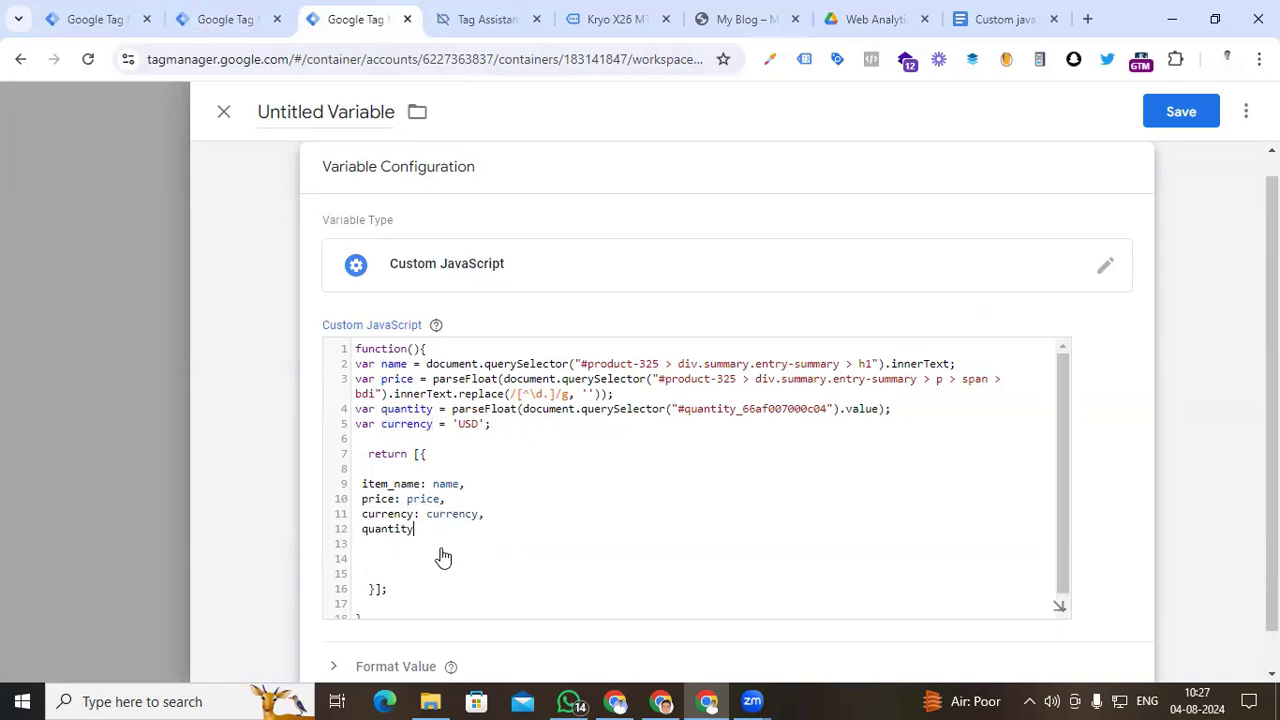
{"action": "type", "text": ":"}
{"action": "left_click_drag", "start_coordinate": [432, 413], "coordinate": [378, 411]}
{"action": "key", "text": "ctrl+c"}
{"action": "left_click", "coordinate": [430, 530]}
{"action": "key", "text": "ctrl+v"}
{"action": "scroll", "coordinate": [507, 567], "scroll_direction": "down", "scroll_amount": 1}
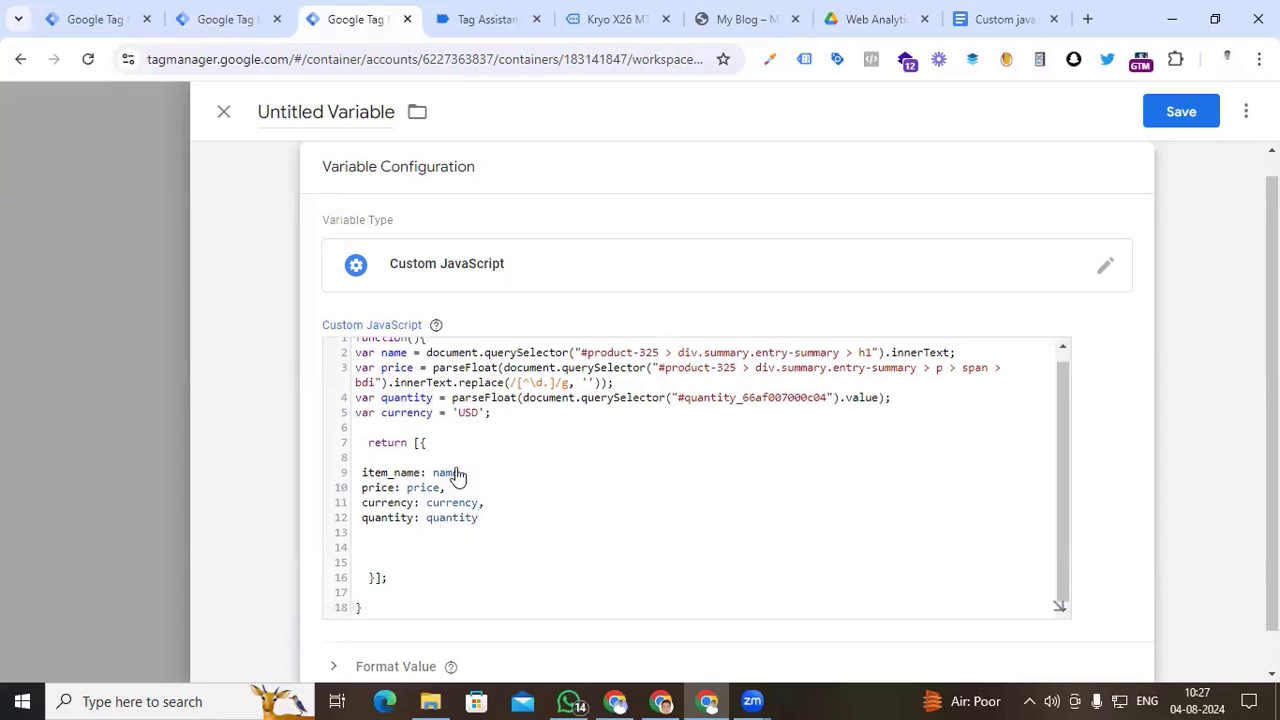
- Name the variable cjs Items Array and save it
{"action": "left_click", "coordinate": [331, 104]}
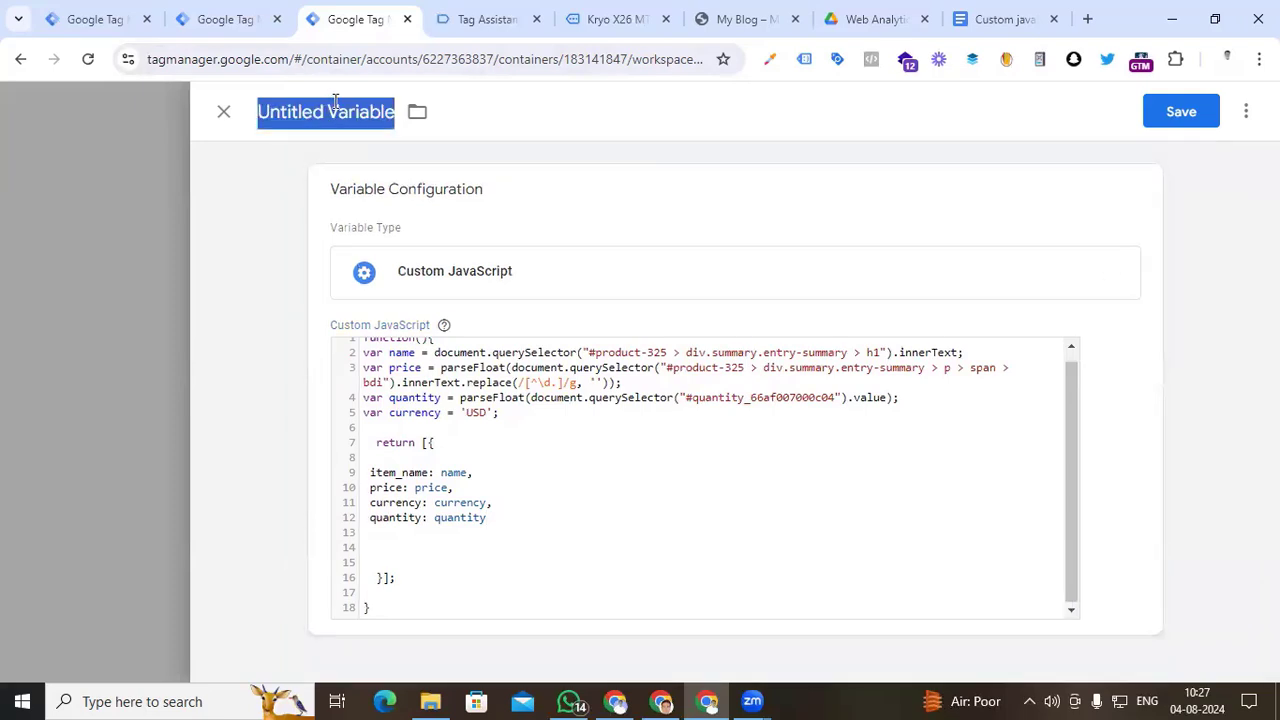
{"action": "type", "text": "cjs"}
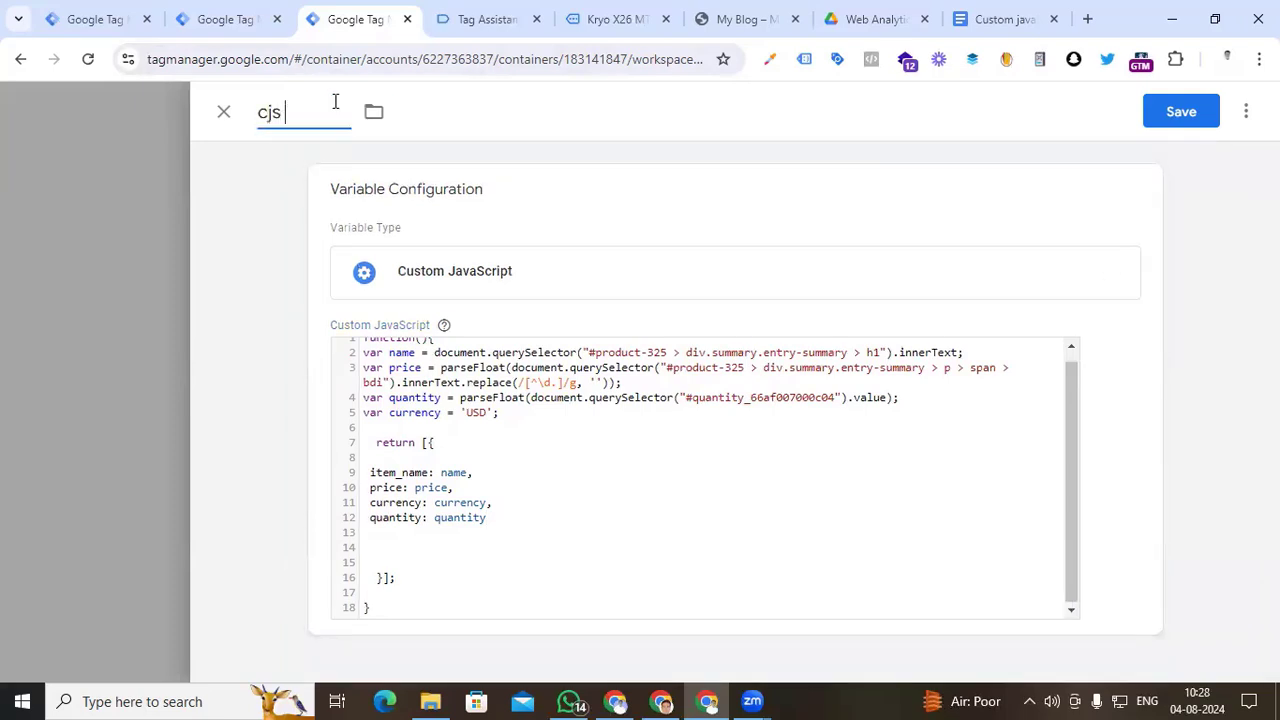
{"action": "type", "text": " Items Array"}
{"action": "left_click", "coordinate": [1180, 118]}
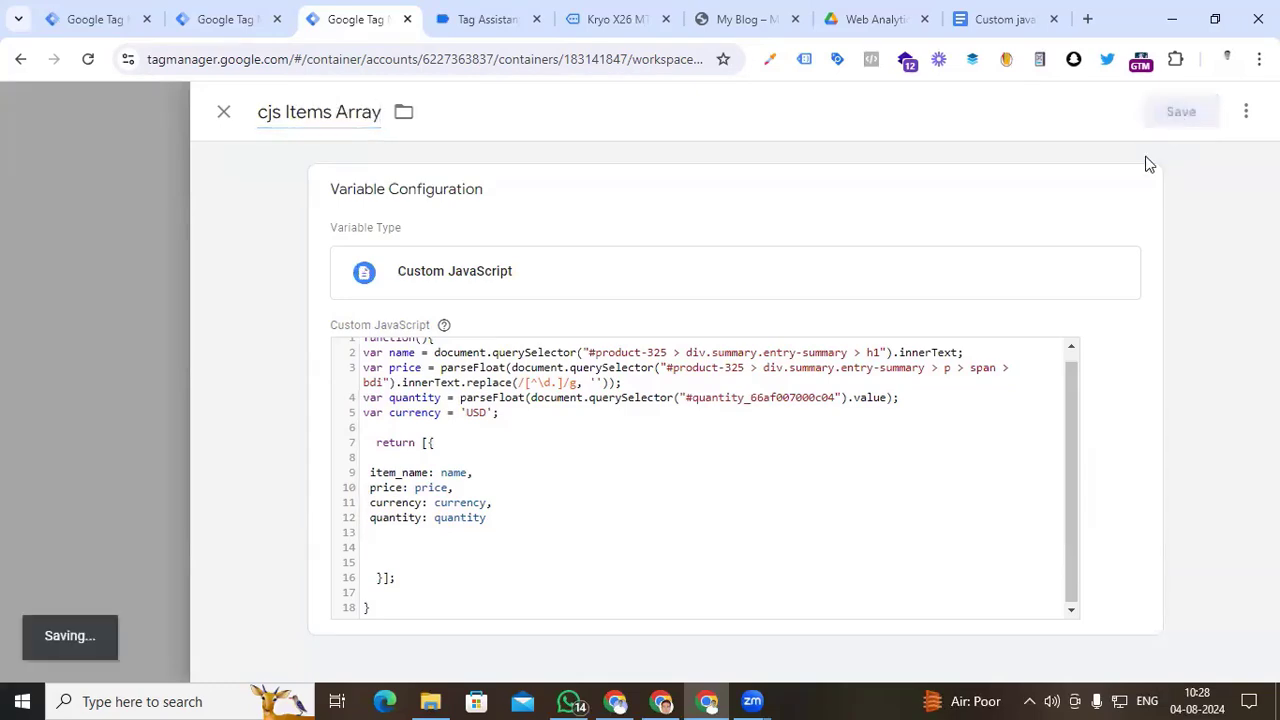
- Start preview mode for the container and continue into the connected Tag Assistant session
{"action": "scroll", "coordinate": [200, 537], "scroll_direction": "down", "scroll_amount": 5}
{"action": "scroll", "coordinate": [200, 537], "scroll_direction": "down", "scroll_amount": 3}
{"action": "scroll", "coordinate": [200, 534], "scroll_direction": "up", "scroll_amount": 8}
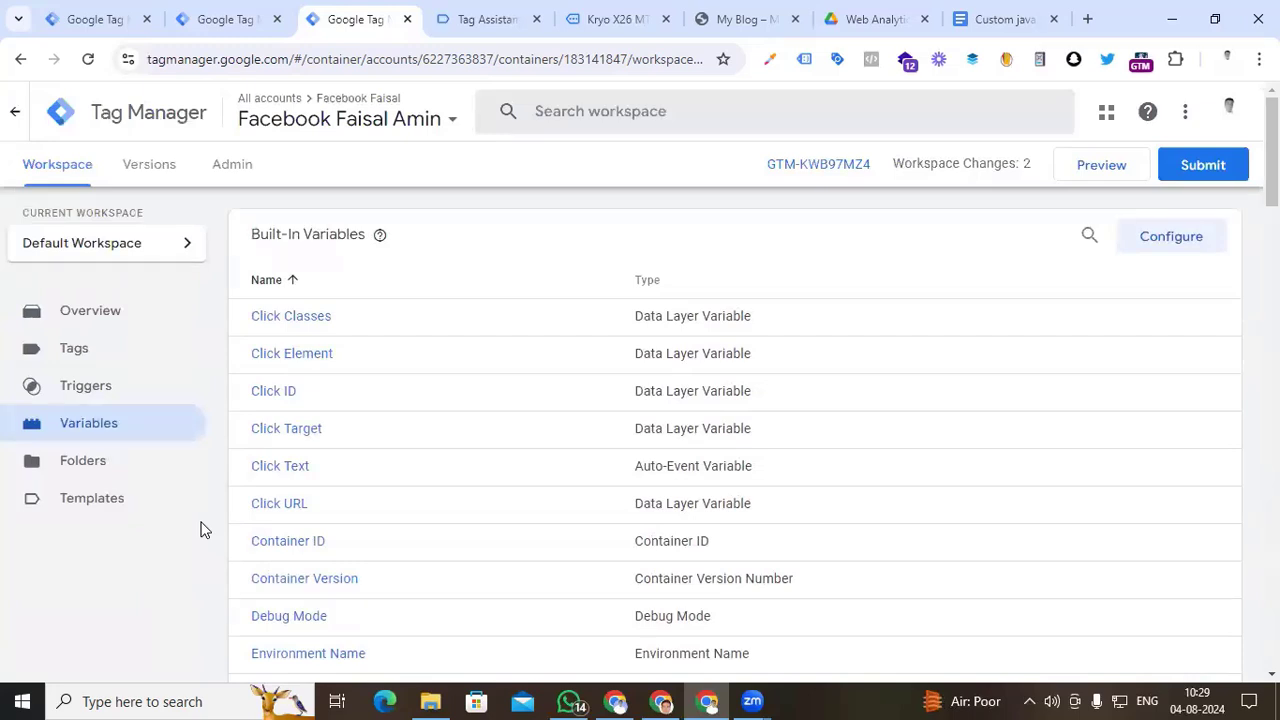
{"action": "left_click", "coordinate": [1090, 164]}
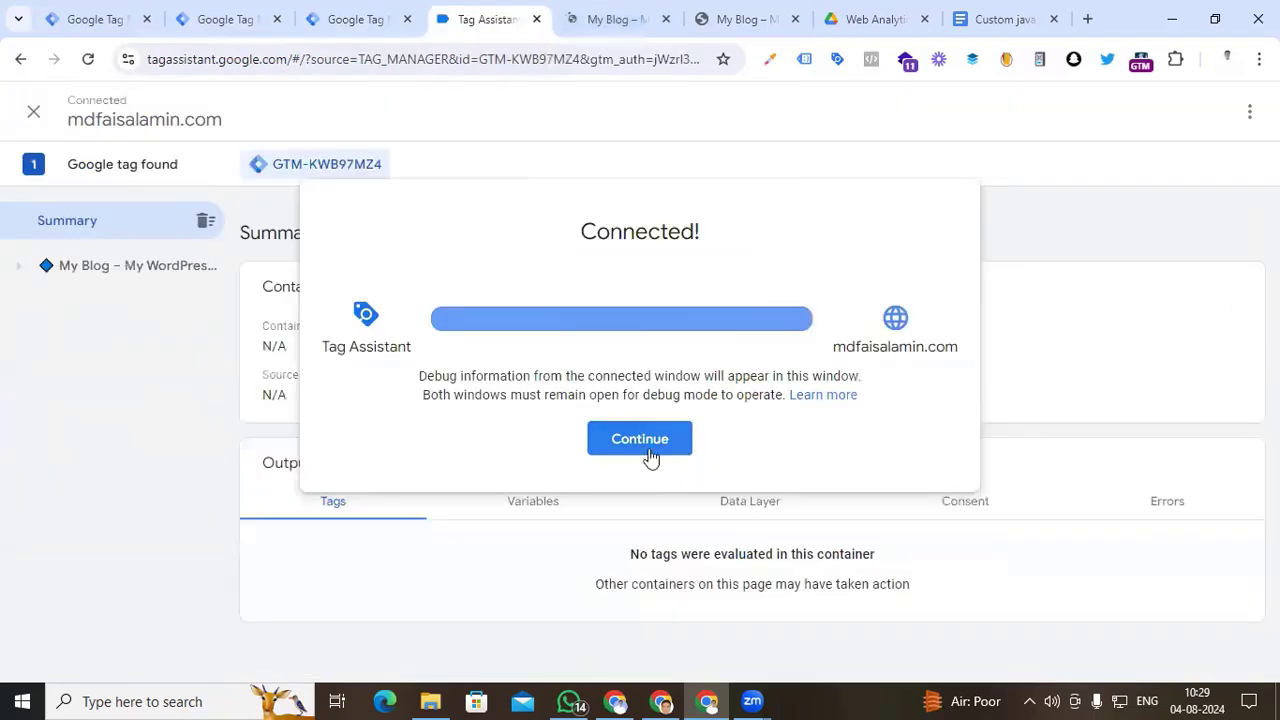
{"action": "left_click", "coordinate": [650, 456]}
- Open the Kryo X26 MTB – Model X product page on the connected bicycle shop site
{"action": "left_click", "coordinate": [608, 17]}
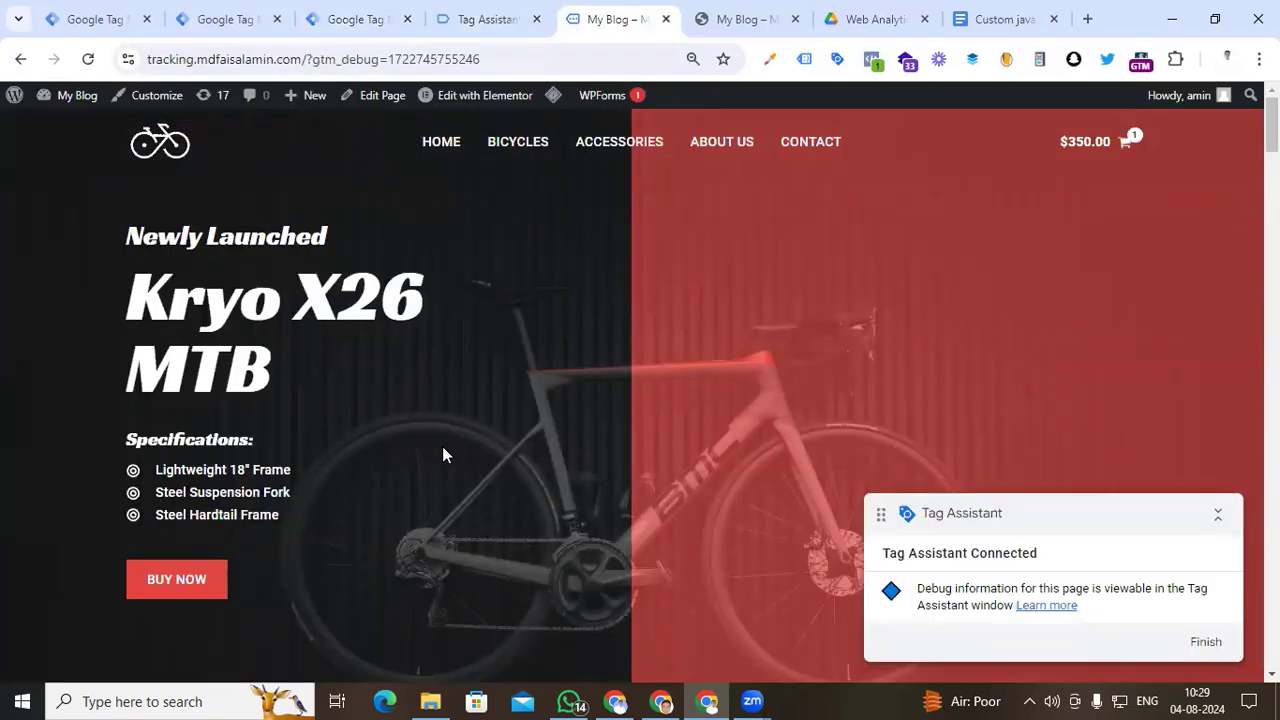
{"action": "scroll", "coordinate": [440, 455], "scroll_direction": "down", "scroll_amount": 8}
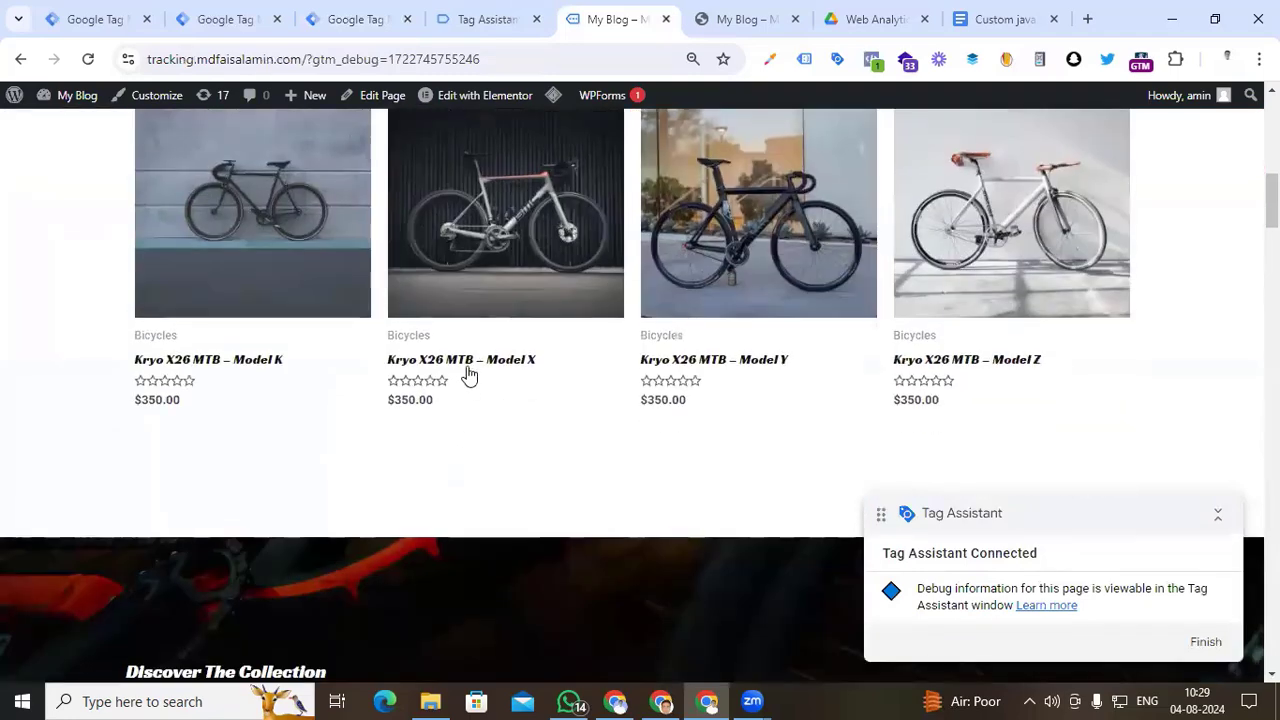
{"action": "left_click", "coordinate": [465, 368]}
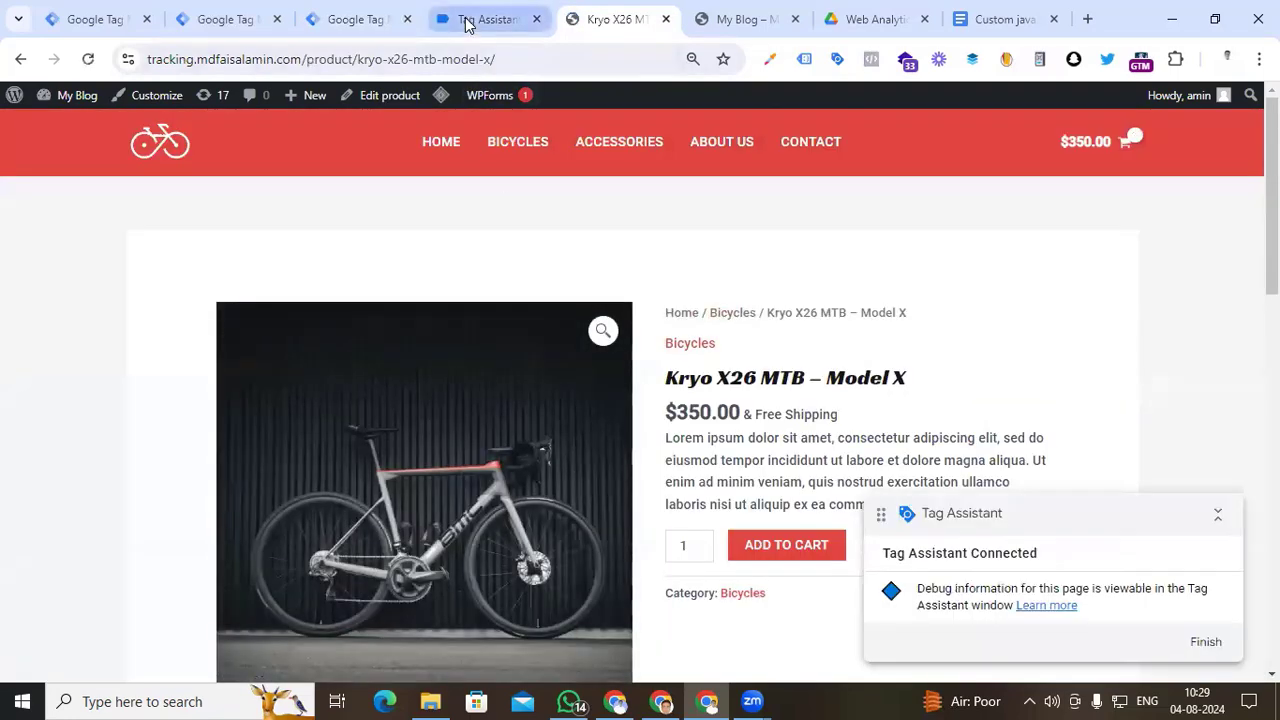
- In Tag Assistant, examine the variable values for the product page's latest Window Loaded event
{"action": "left_click", "coordinate": [465, 22]}
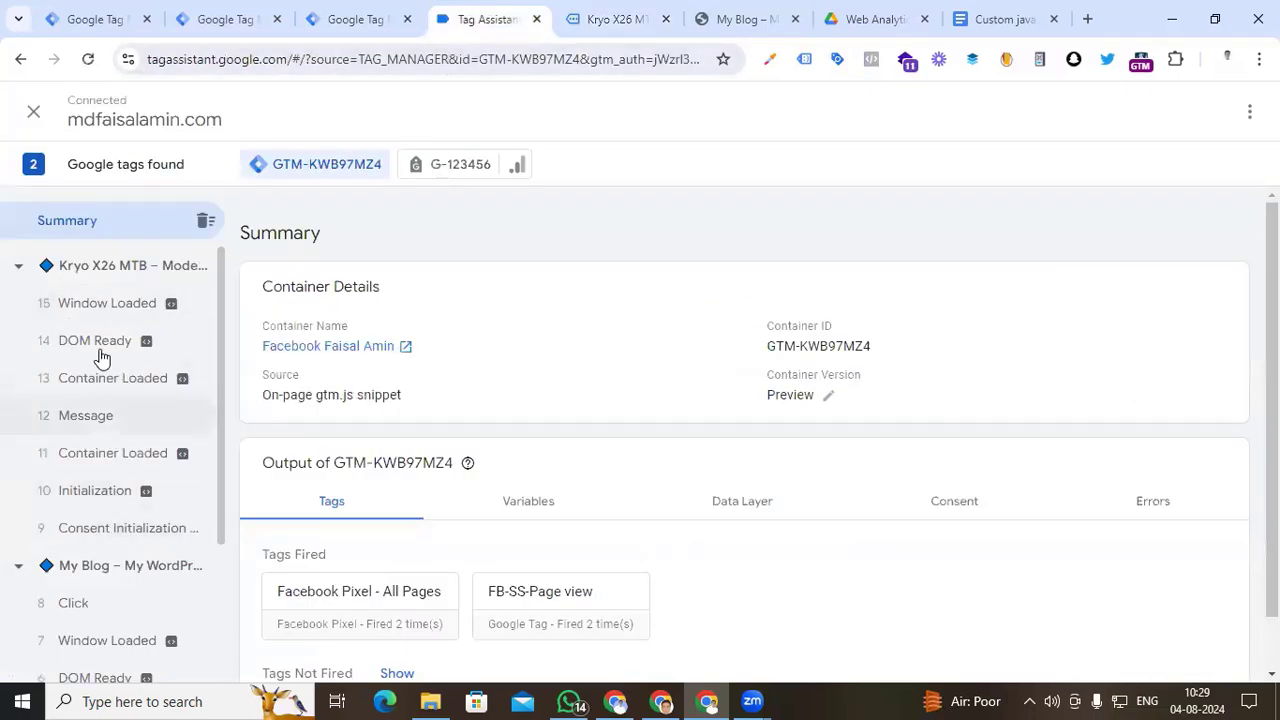
{"action": "left_click", "coordinate": [118, 316]}
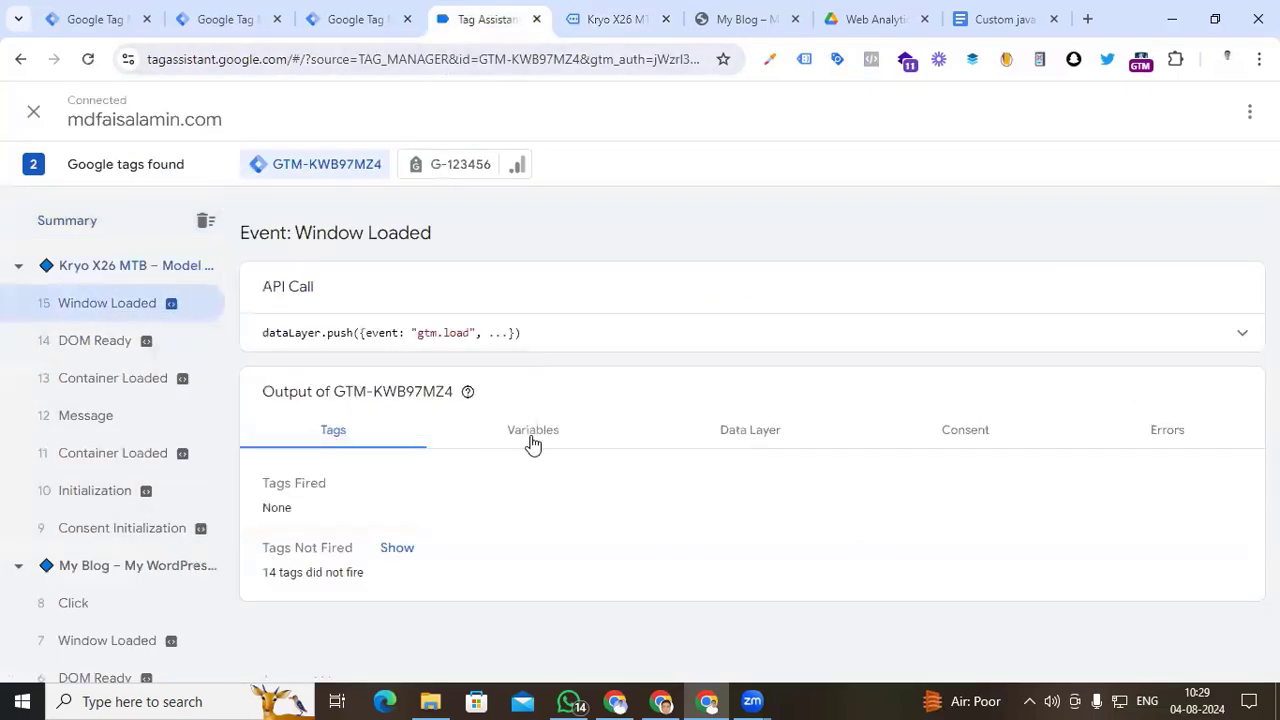
{"action": "left_click", "coordinate": [494, 440]}
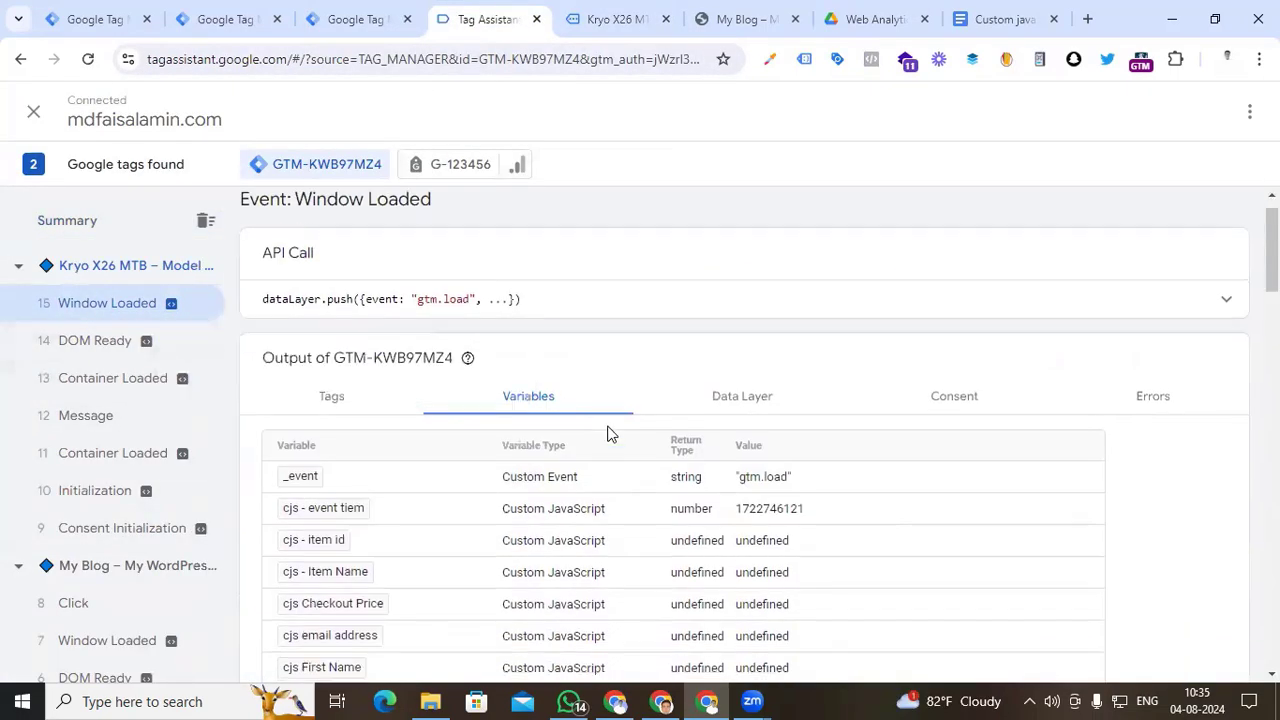
{"action": "scroll", "coordinate": [608, 429], "scroll_direction": "down", "scroll_amount": 5}
{"action": "scroll", "coordinate": [380, 433], "scroll_direction": "up", "scroll_amount": 2}
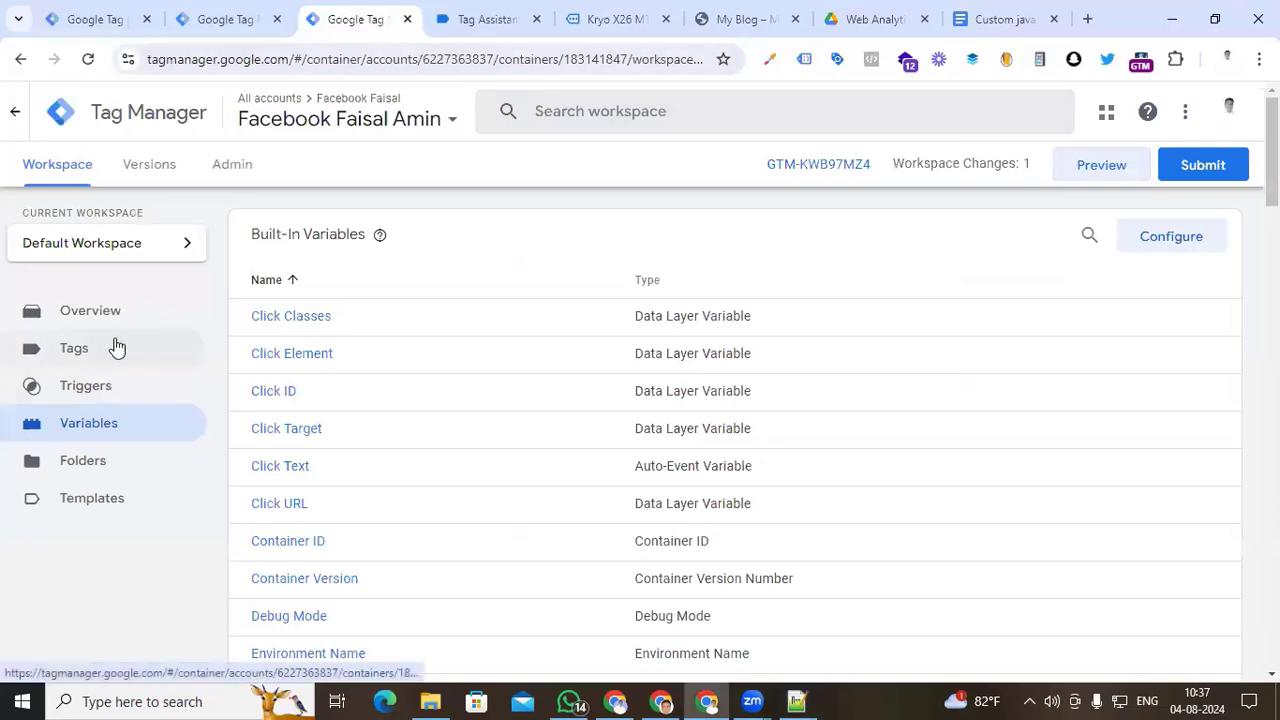
- In Tag Manager, create a new tag of type Custom HTML
{"action": "left_click", "coordinate": [74, 348]}
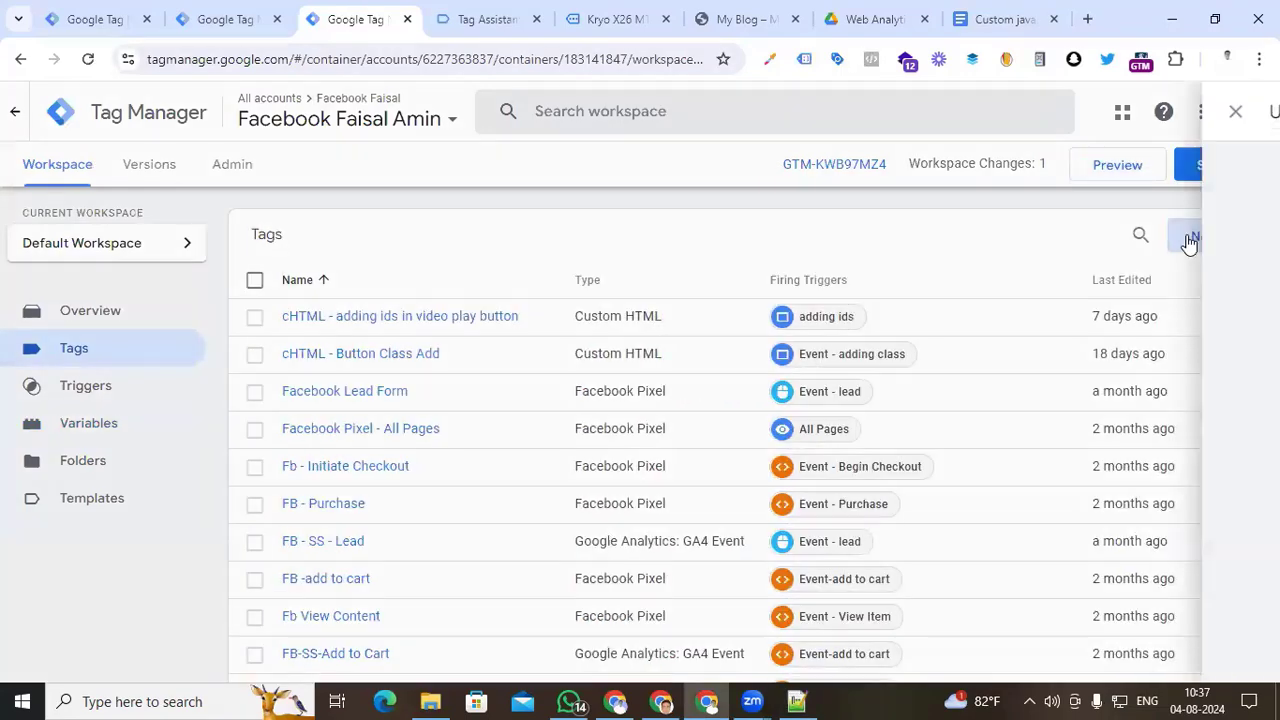
{"action": "left_click", "coordinate": [1180, 236]}
{"action": "left_click", "coordinate": [694, 298]}
{"action": "scroll", "coordinate": [829, 509], "scroll_direction": "down", "scroll_amount": 2}
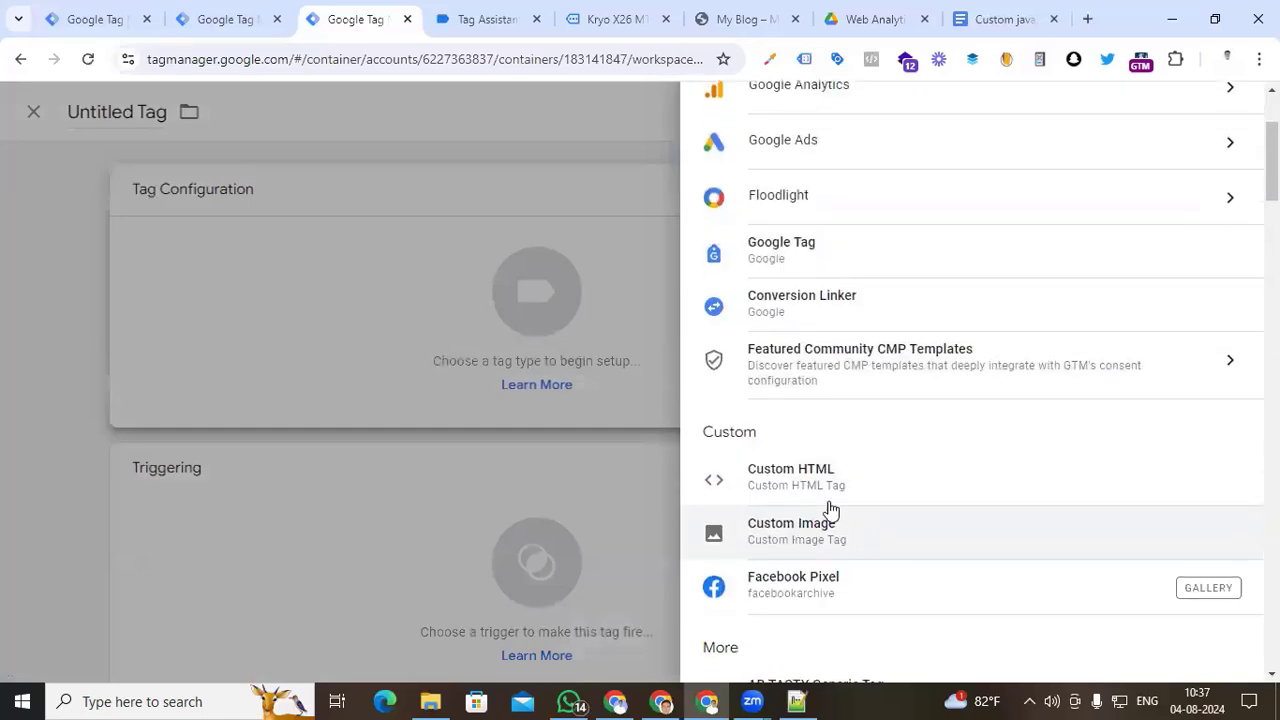
{"action": "left_click", "coordinate": [800, 480]}
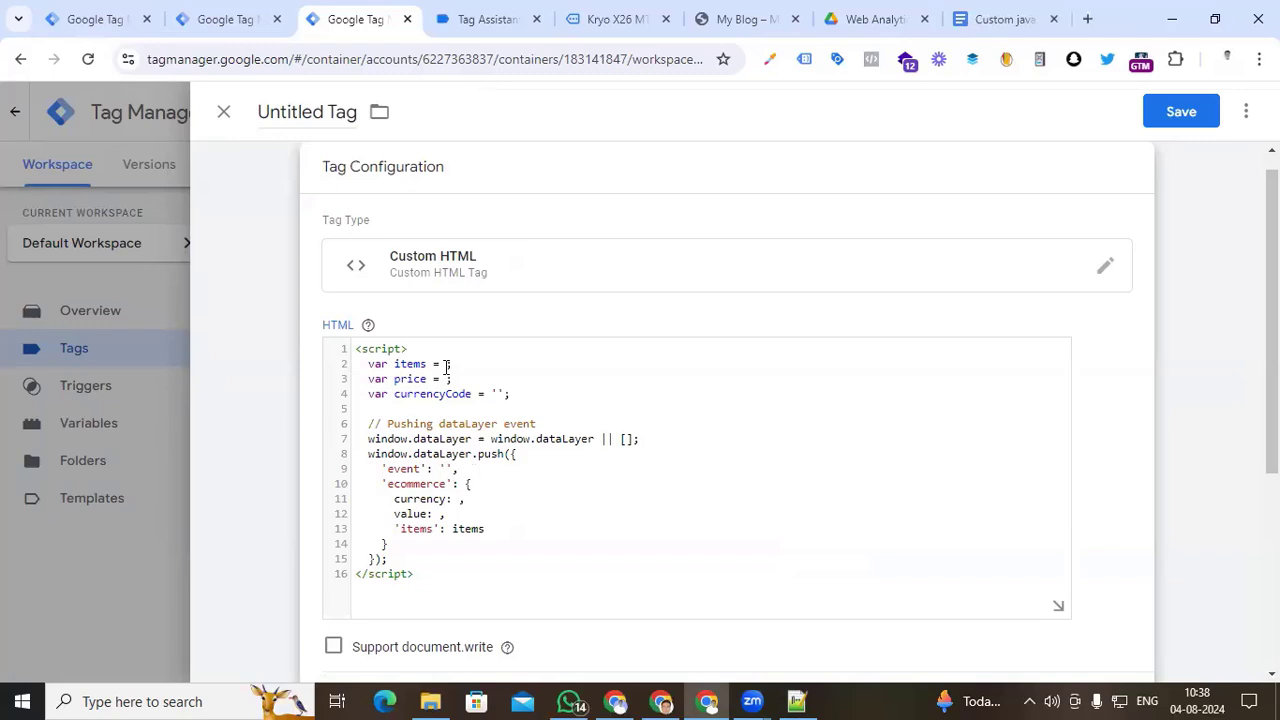
- Assign {{cjs Items Array}} to items and parseFloat(document.querySelector("div.summary.entry-summary > p > span > bdi").innerText.replace(/[^\d.]/g, '')); to price
{"action": "type", "text": "{{"}
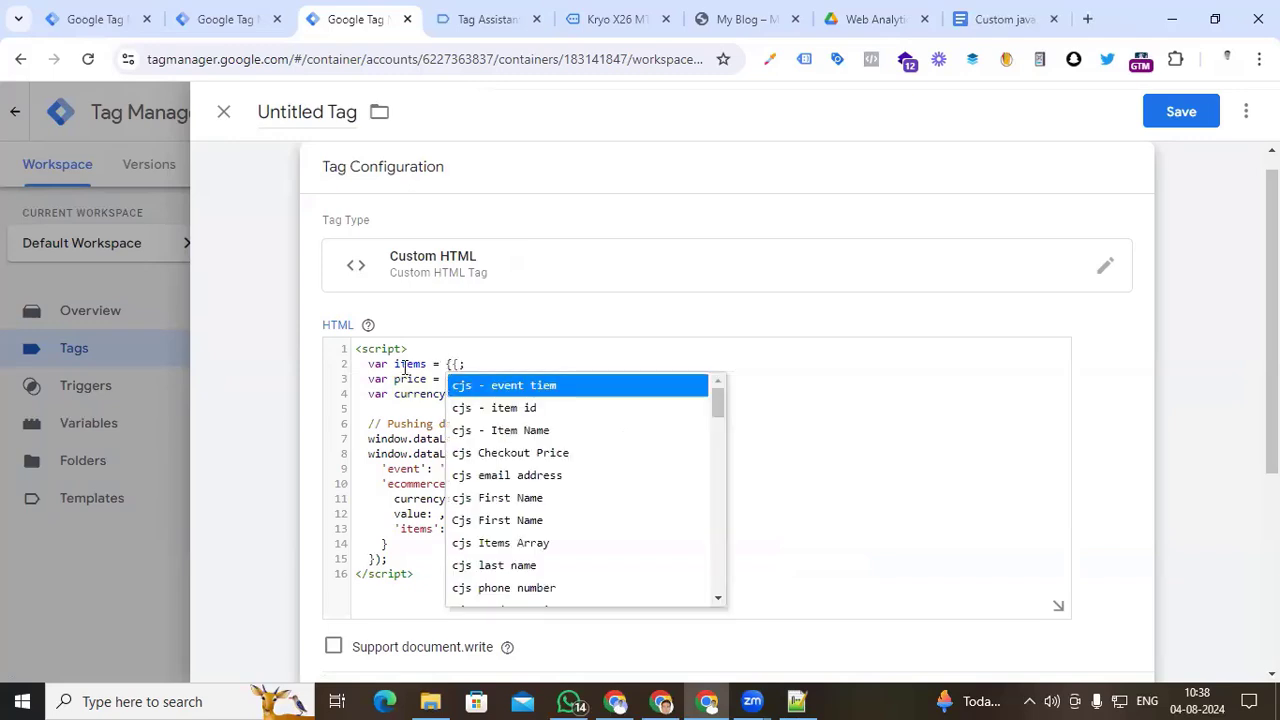
{"action": "type", "text": "cjs"}
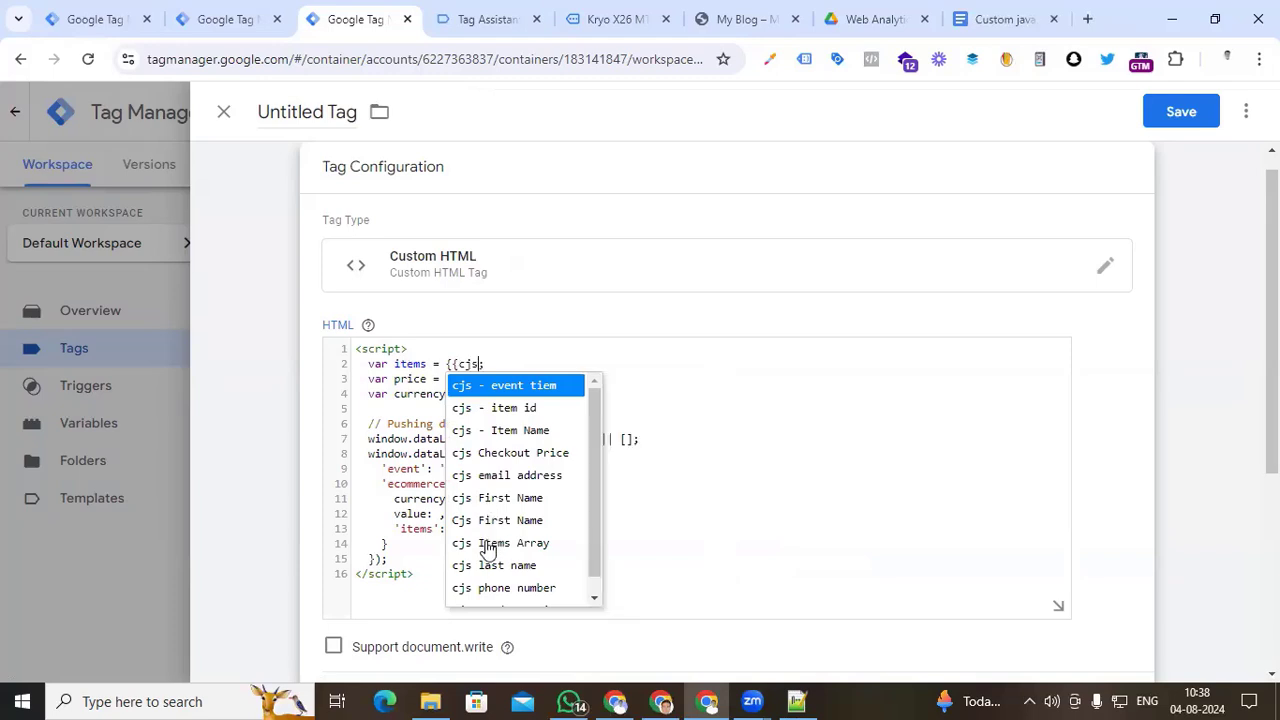
{"action": "left_click", "coordinate": [491, 542]}
{"action": "left_click", "coordinate": [447, 380]}
{"action": "type", "text": "parseFloat(document.querySelector(\"div.summary.entry-summary > p > span > bdi\").innerText.replace(/[^\\d.]/g, ''));"}
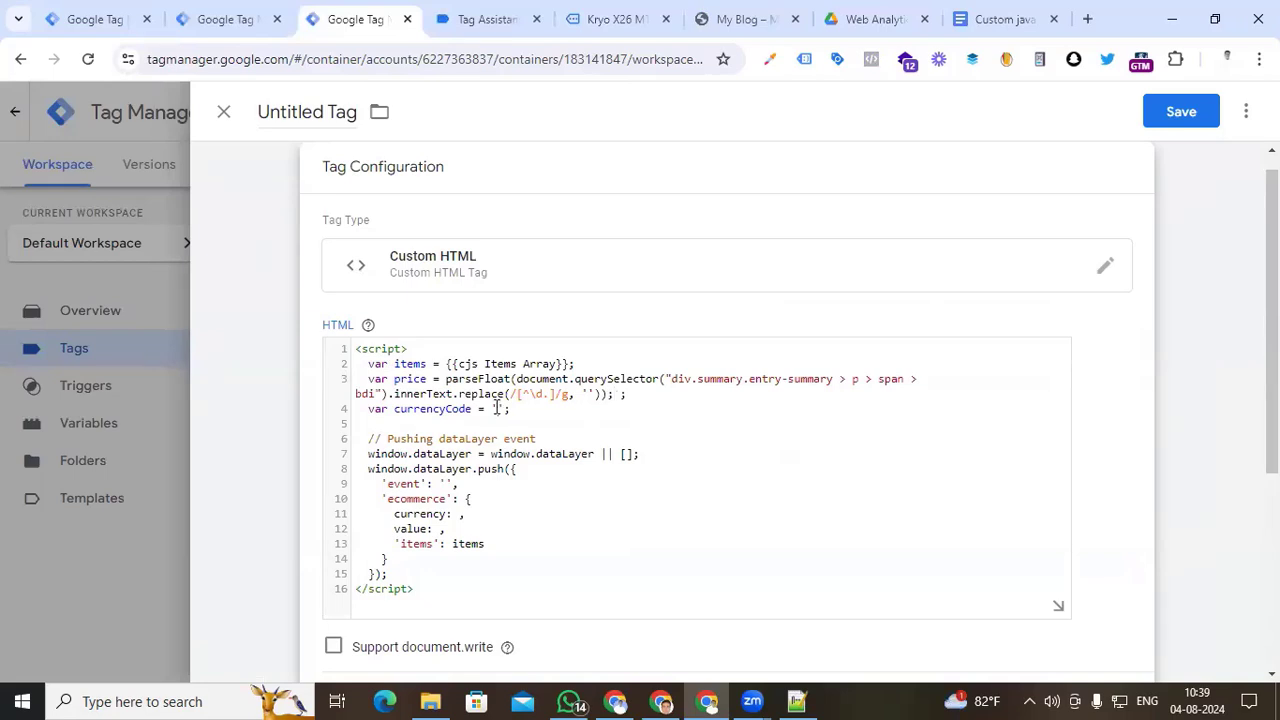
- Set currencyCode to 'USD' and the pushed event name to 'view_item' in the script
{"action": "left_click", "coordinate": [496, 408]}
{"action": "type", "text": "USD"}
{"action": "left_click", "coordinate": [446, 482]}
{"action": "type", "text": "view_item"}
- Copy the variable name currencyCode and use it as the ecommerce currency value
{"action": "double_click", "coordinate": [448, 412]}
{"action": "key", "text": "ctrl+c"}
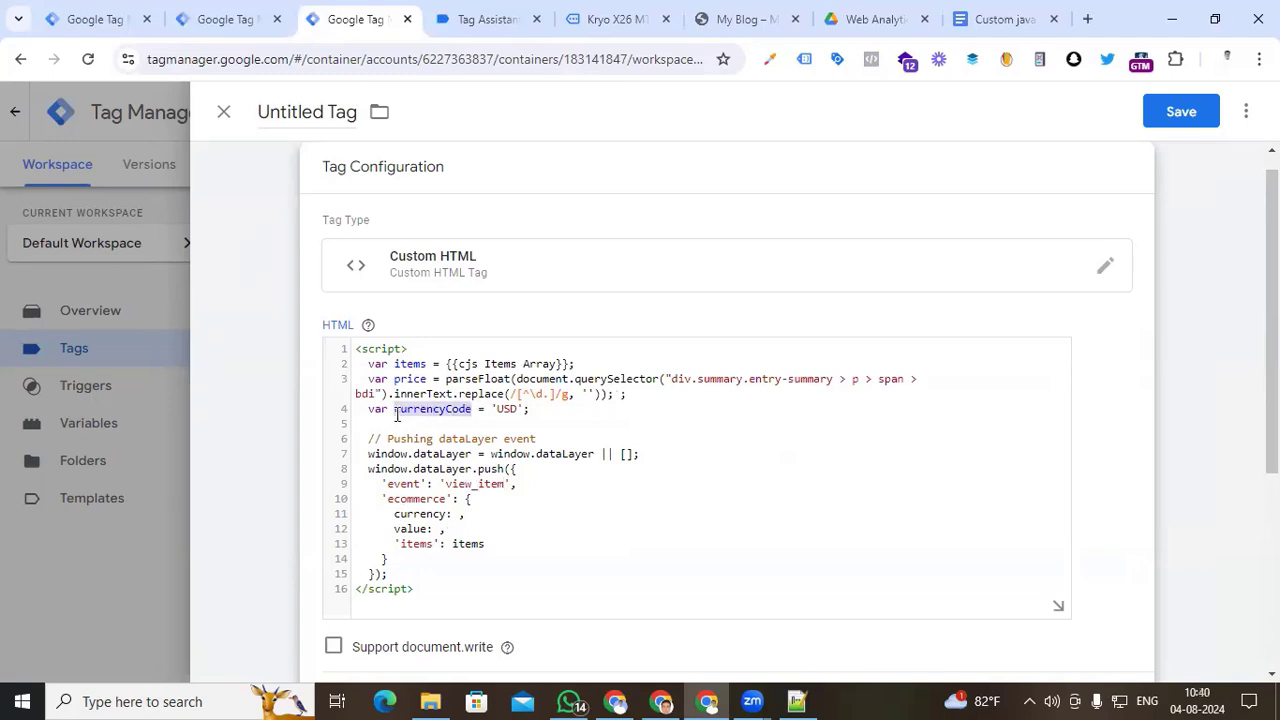
{"action": "left_click", "coordinate": [455, 514]}
{"action": "key", "text": "ctrl+v"}
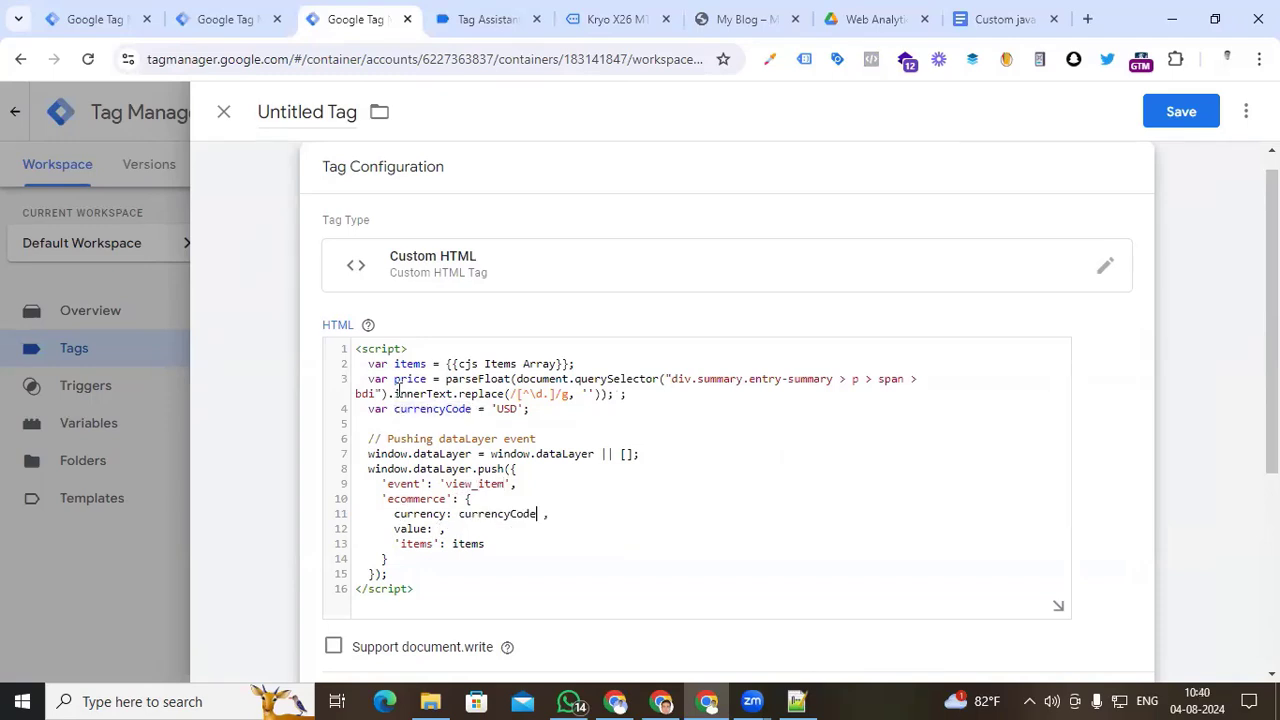
- Use the price variable as the ecommerce value and remove the extra spaces before the commas on the value and currency lines
{"action": "left_click_drag", "start_coordinate": [428, 378], "coordinate": [397, 384]}
{"action": "key", "text": "ctrl+c"}
{"action": "left_click", "coordinate": [438, 529]}
{"action": "key", "text": "ctrl+v"}
{"action": "key", "text": "Delete"}
{"action": "key", "text": "Up"}
{"action": "key", "text": "End"}
{"action": "key", "text": "Left"}
{"action": "key", "text": "BackSpace"}
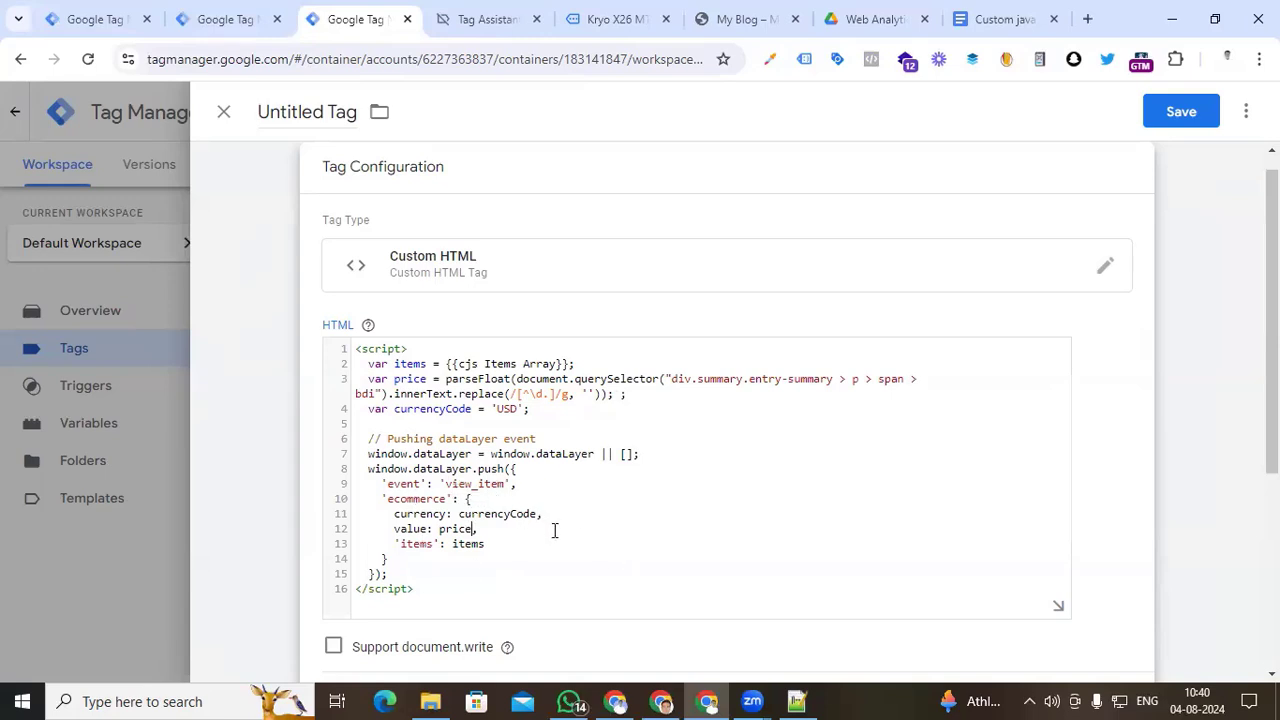
- Copy /product/ from the Page Path value of the Window Loaded event in Tag Assistant
{"action": "scroll", "coordinate": [555, 530], "scroll_direction": "down", "scroll_amount": 4}
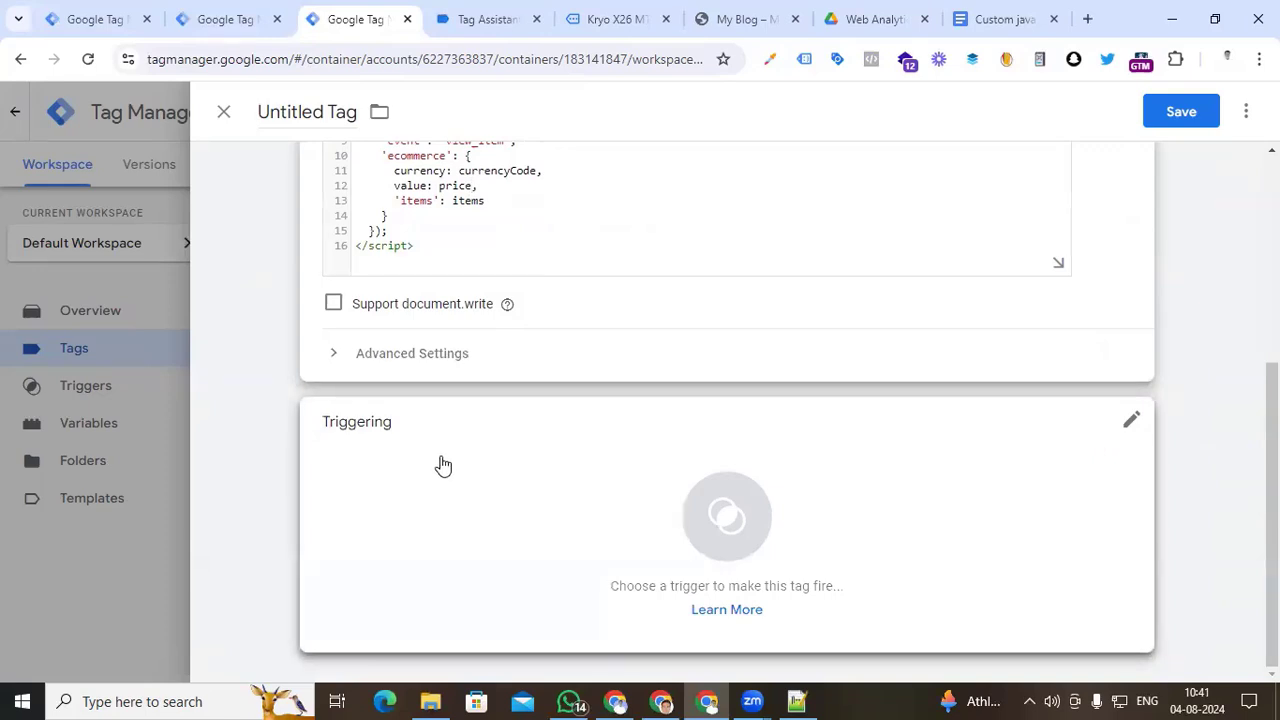
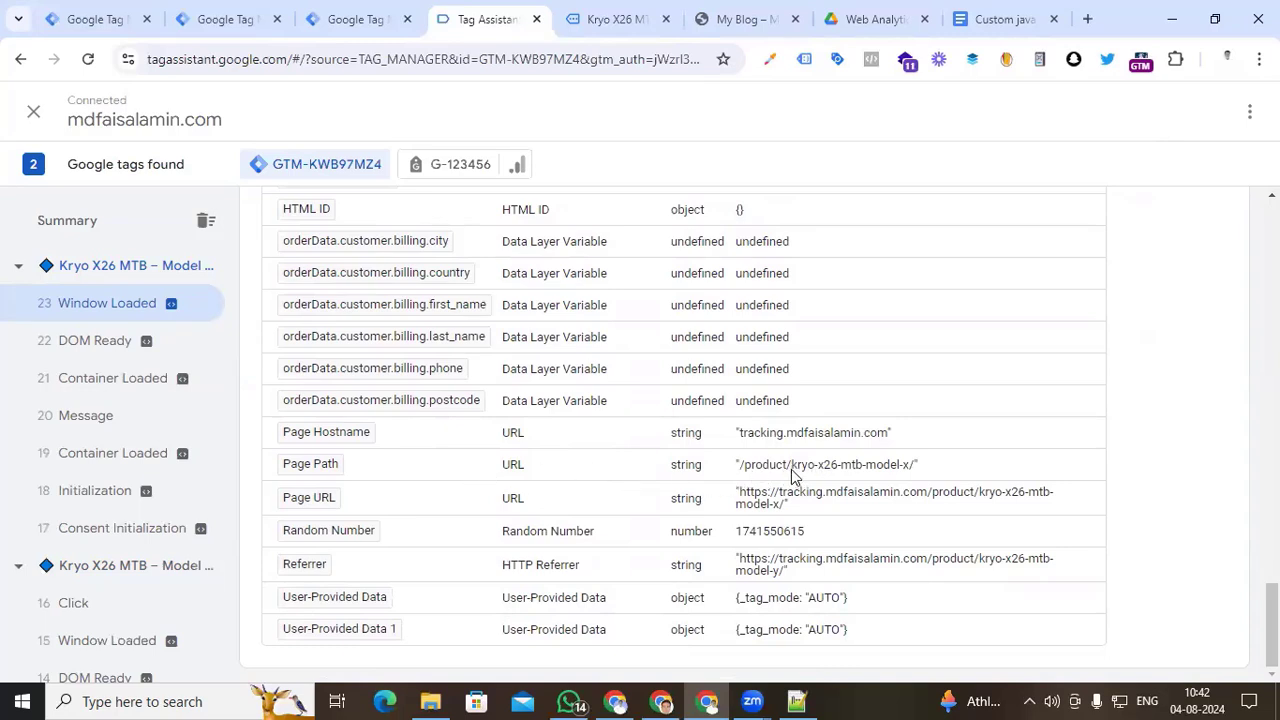
{"action": "left_click_drag", "start_coordinate": [792, 470], "coordinate": [743, 470]}
{"action": "key", "text": "ctrl+c"}
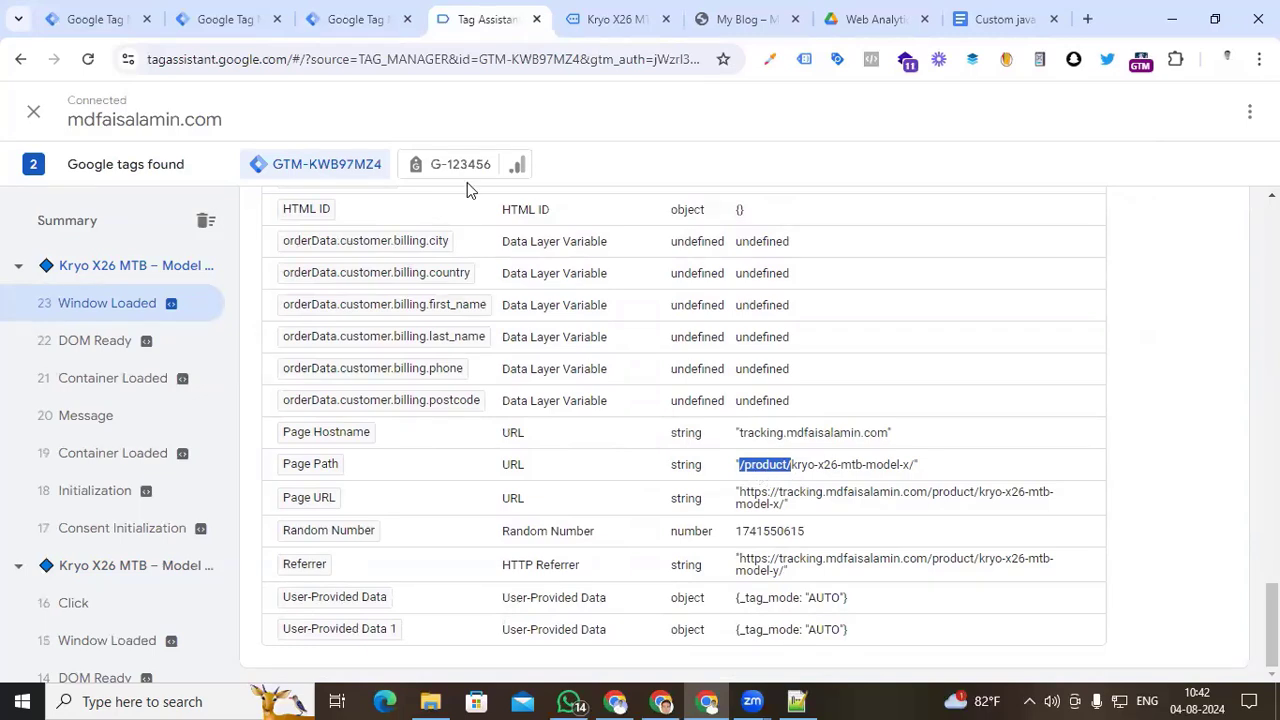
- In Tag Manager, limit the Window Loaded trigger to some events where Page Path contains /product/
{"action": "left_click", "coordinate": [340, 20]}
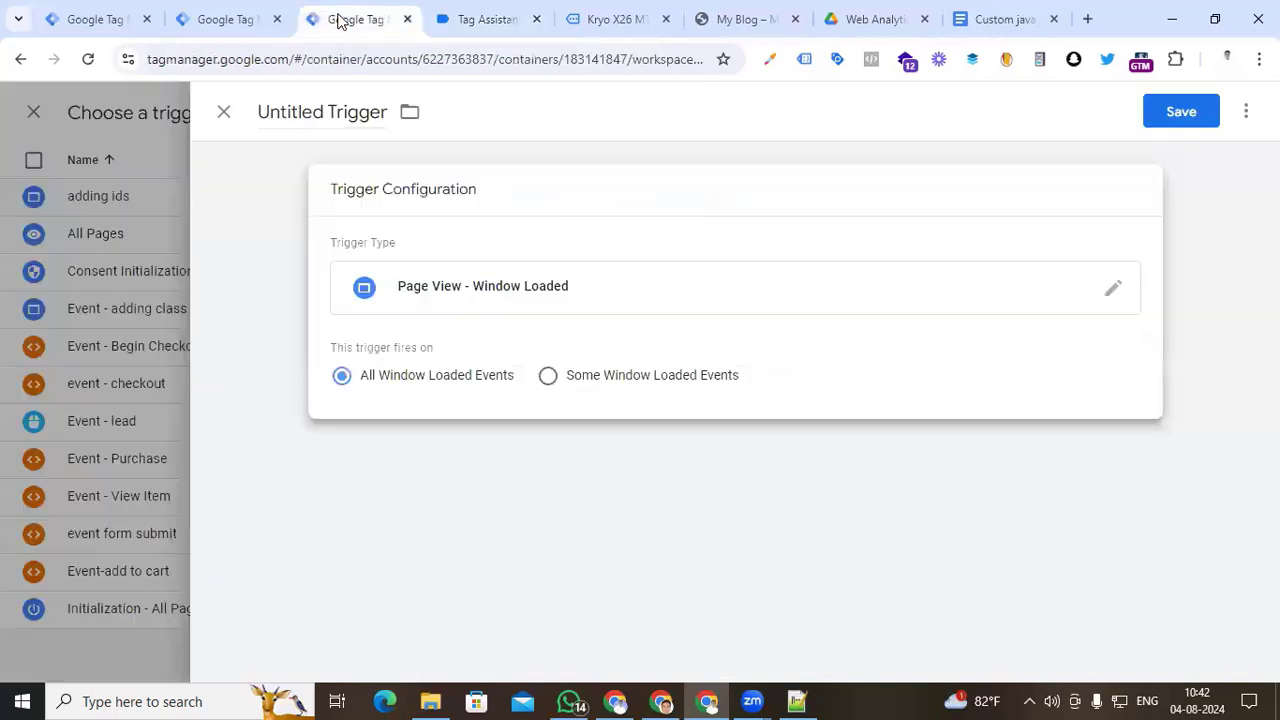
{"action": "left_click", "coordinate": [547, 378]}
{"action": "left_click", "coordinate": [530, 467]}
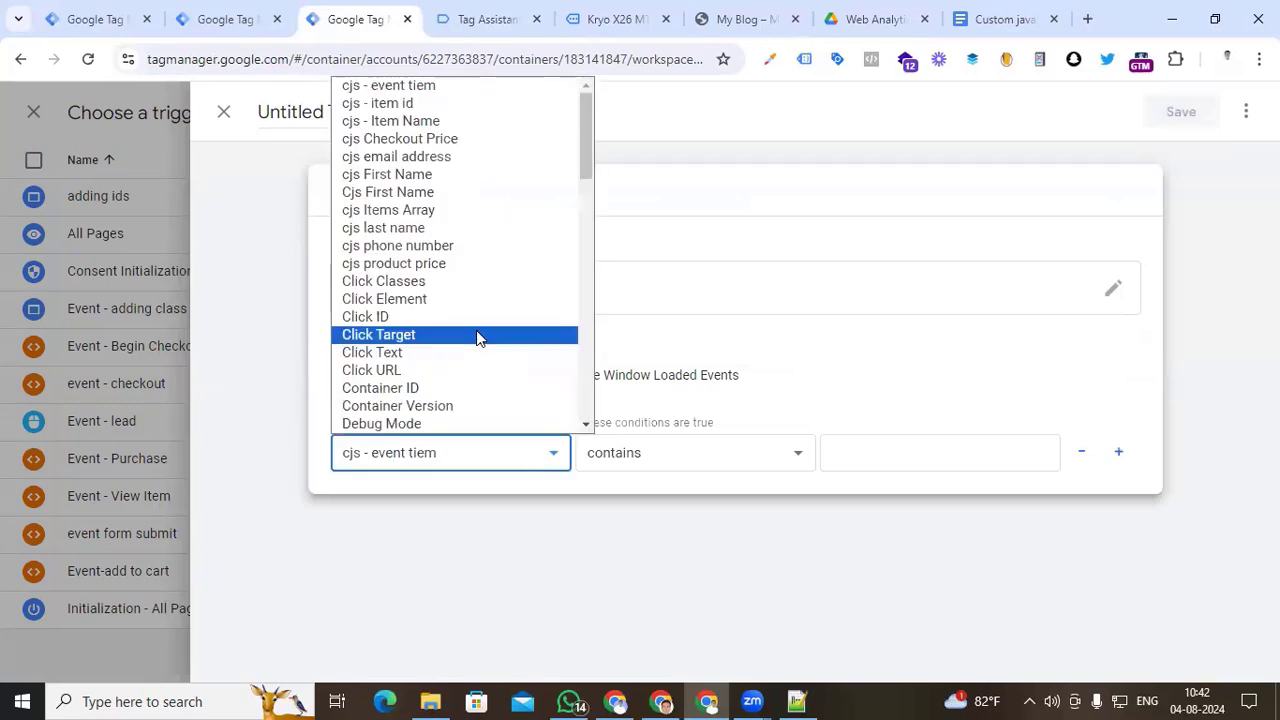
{"action": "scroll", "coordinate": [465, 380], "scroll_direction": "down", "scroll_amount": 8}
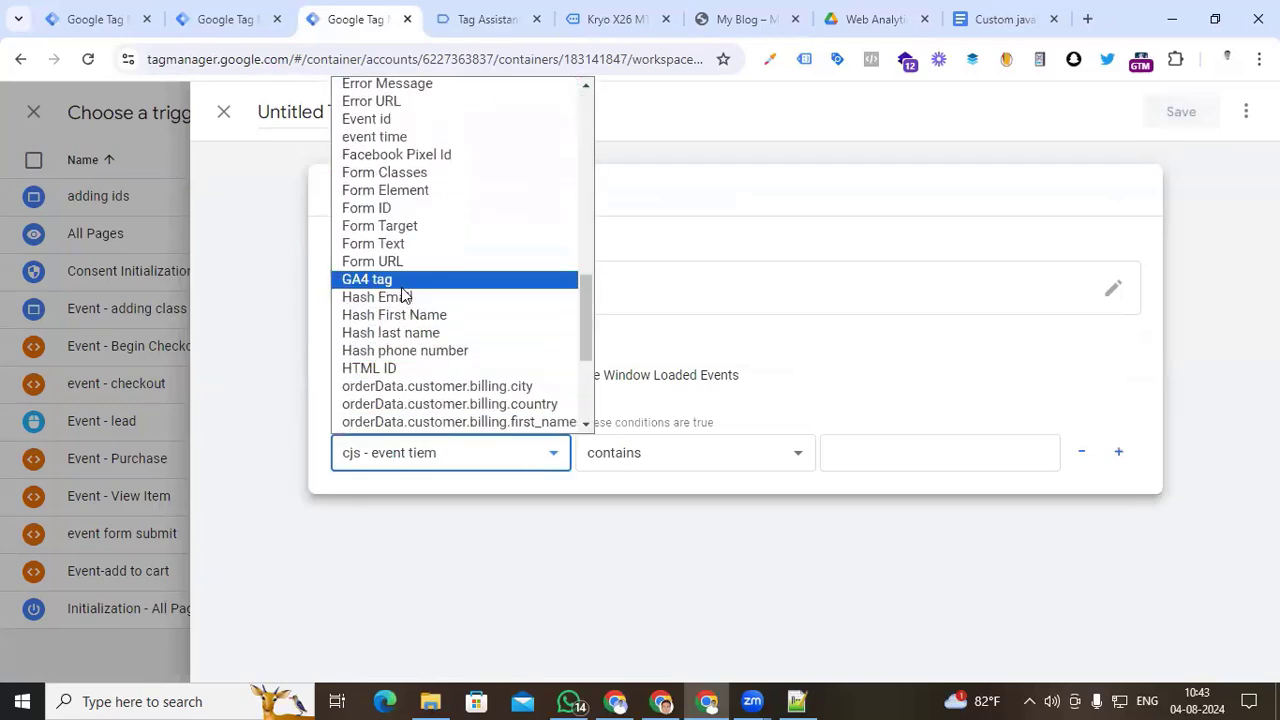
{"action": "scroll", "coordinate": [403, 289], "scroll_direction": "down", "scroll_amount": 3}
{"action": "left_click", "coordinate": [403, 283]}
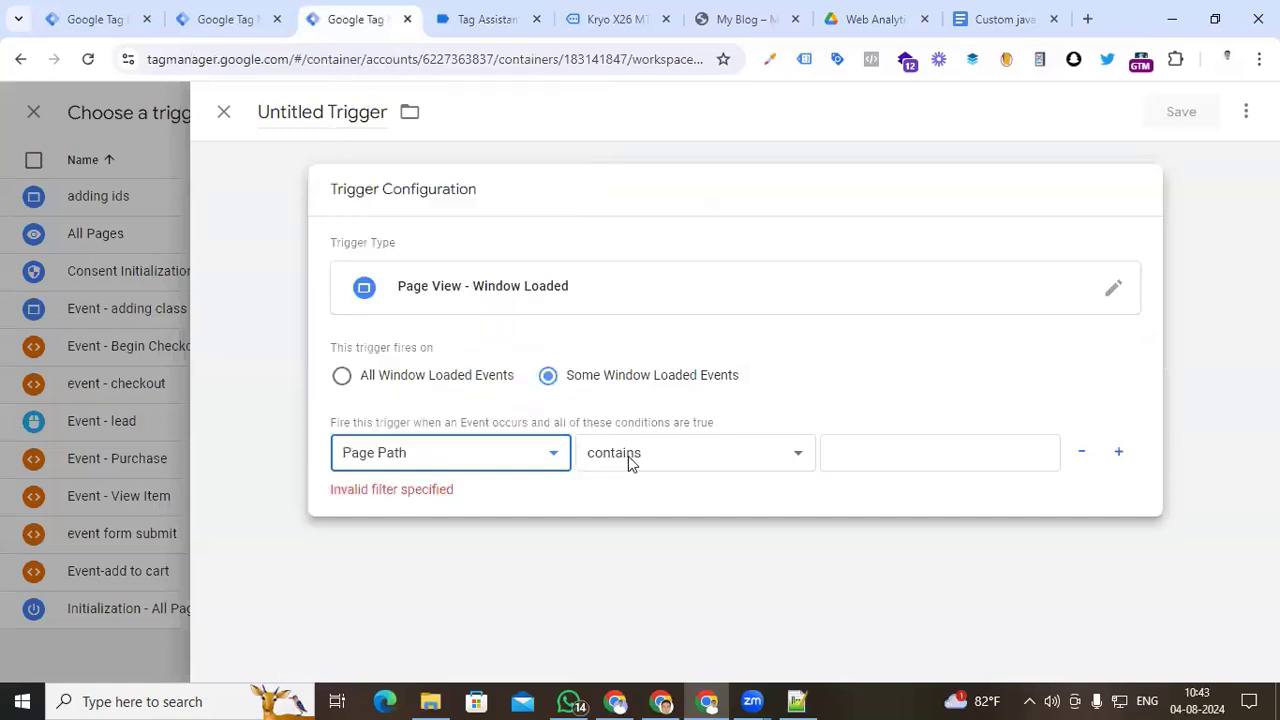
{"action": "left_click", "coordinate": [858, 459]}
{"action": "key", "text": "ctrl+v"}
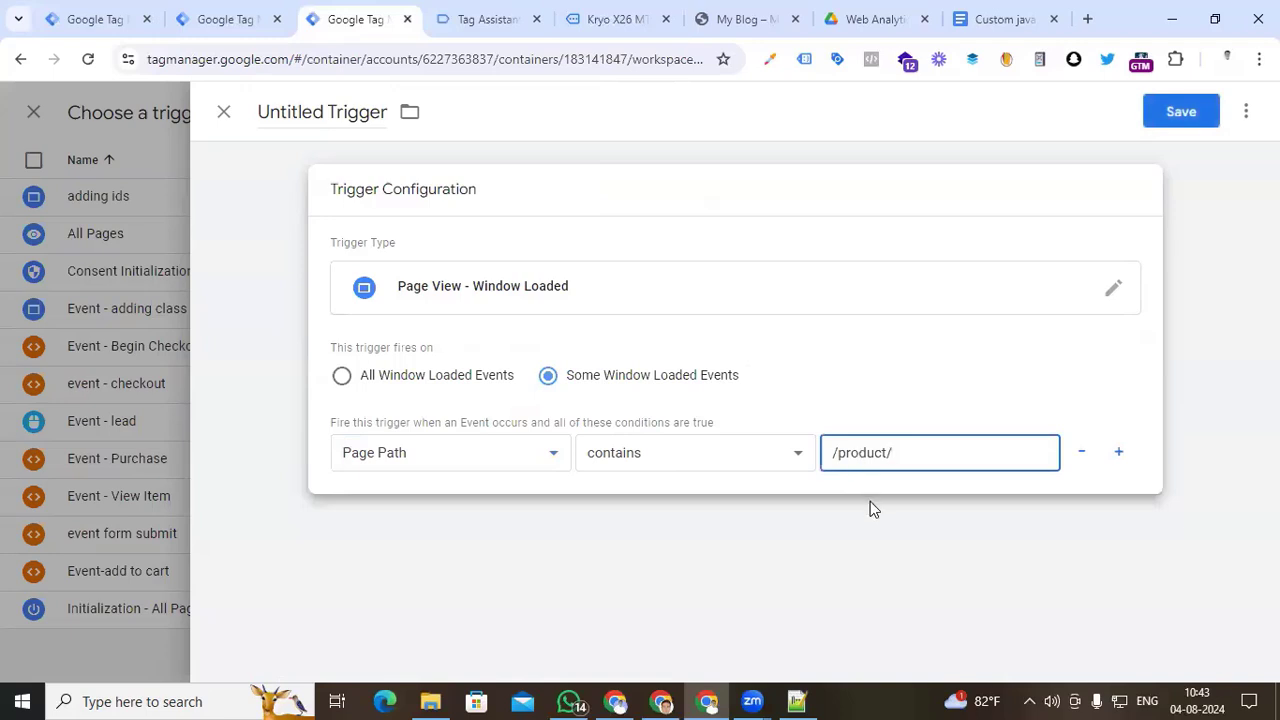
- Name the trigger "Event - View item for dataLayer Push" and save it
{"action": "double_click", "coordinate": [306, 113]}
{"action": "key", "text": "ctrl+a"}
{"action": "type", "text": "Ev"}
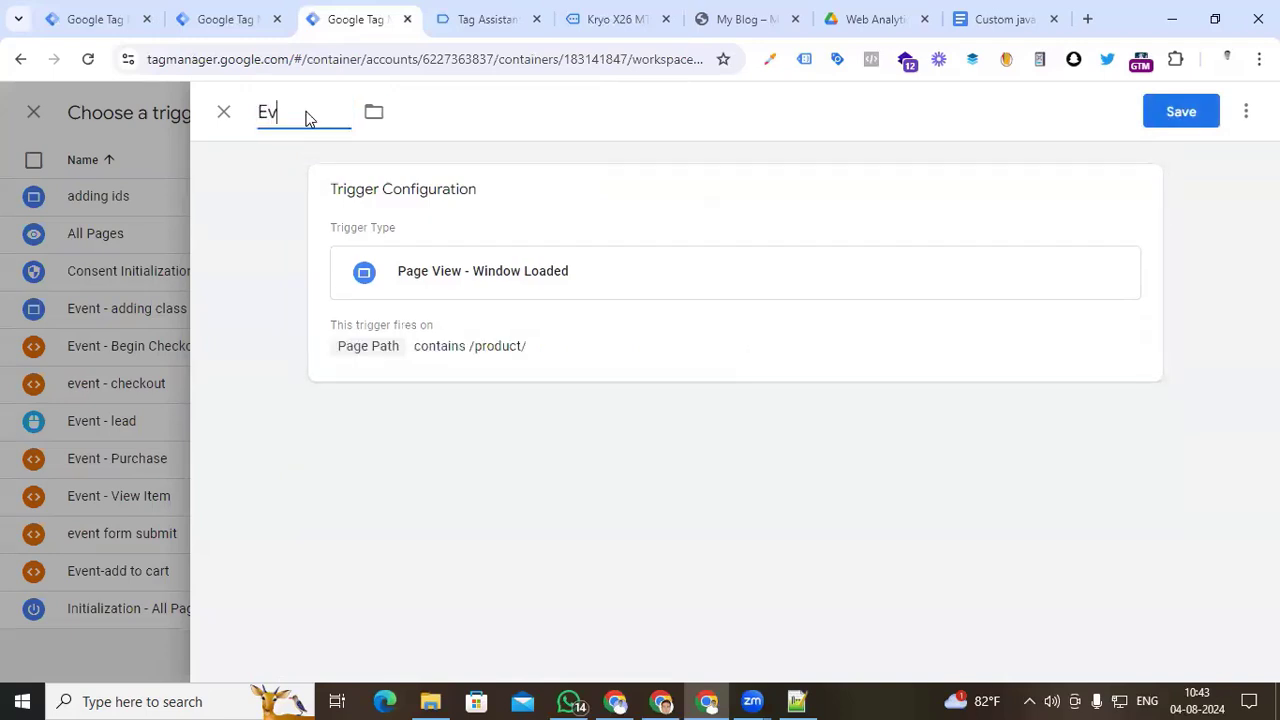
{"action": "type", "text": "ent - View"}
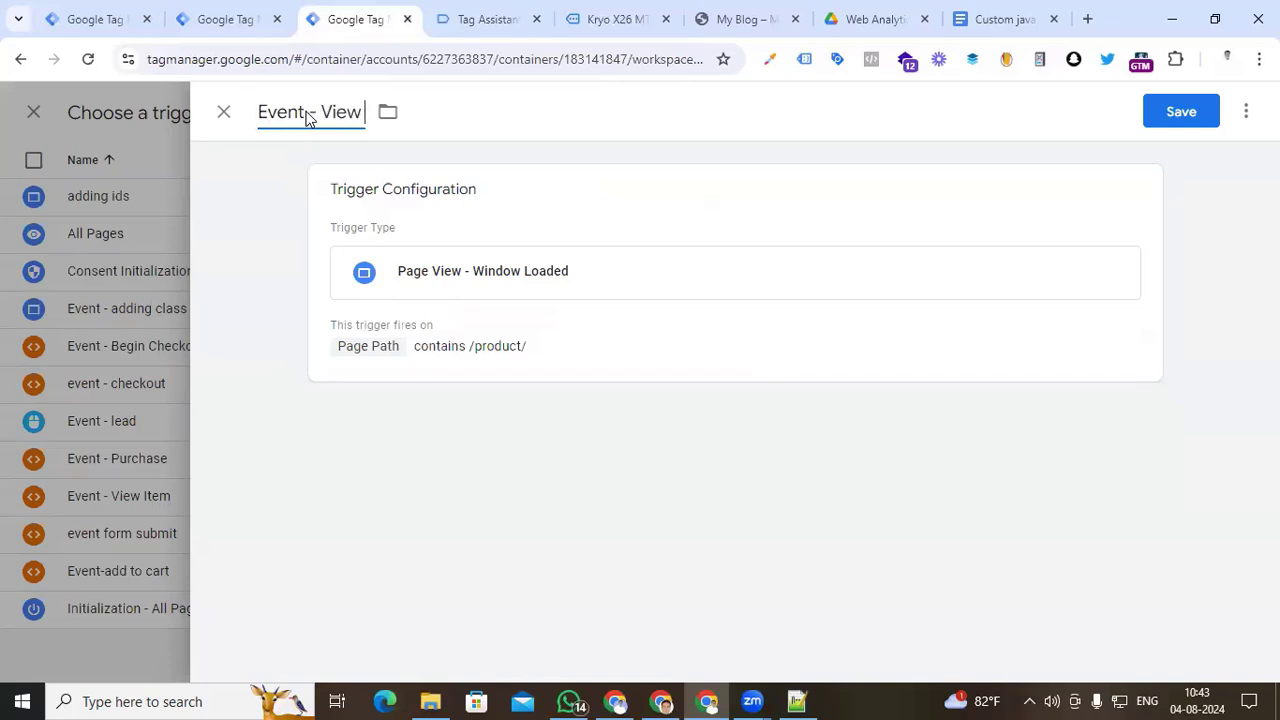
{"action": "type", "text": " item for dat"}
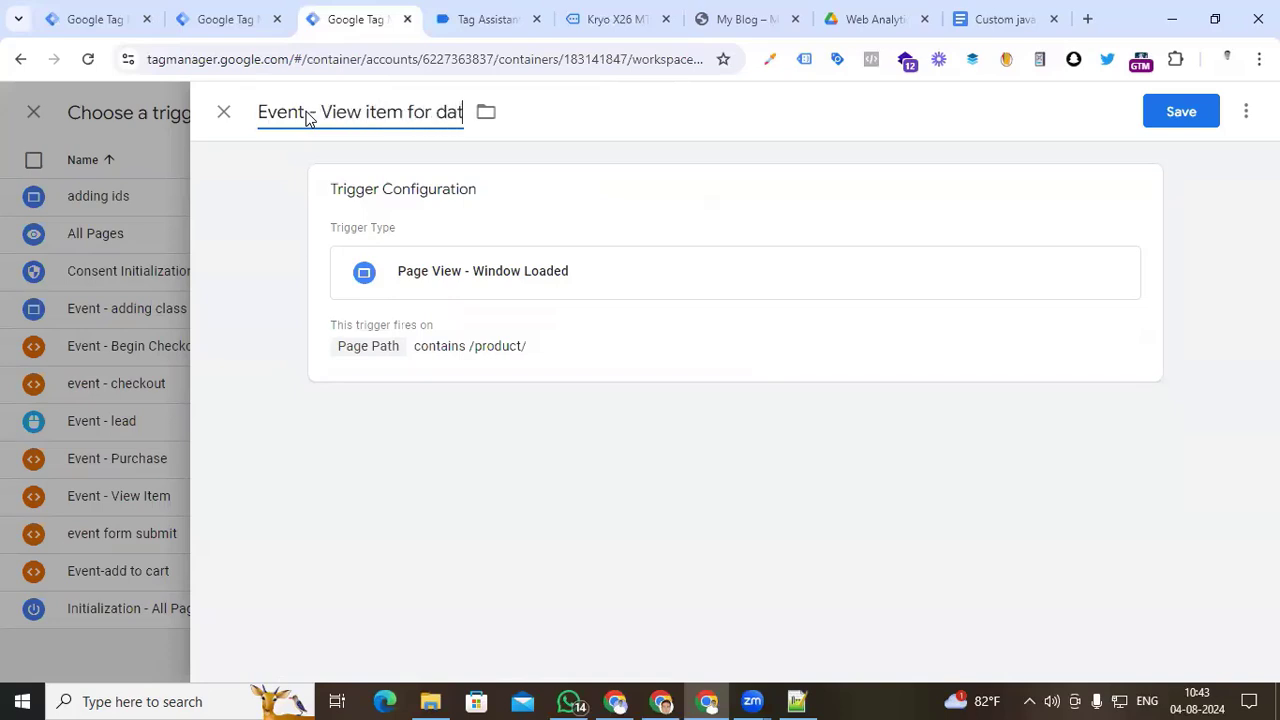
{"action": "type", "text": "aLayer Push"}
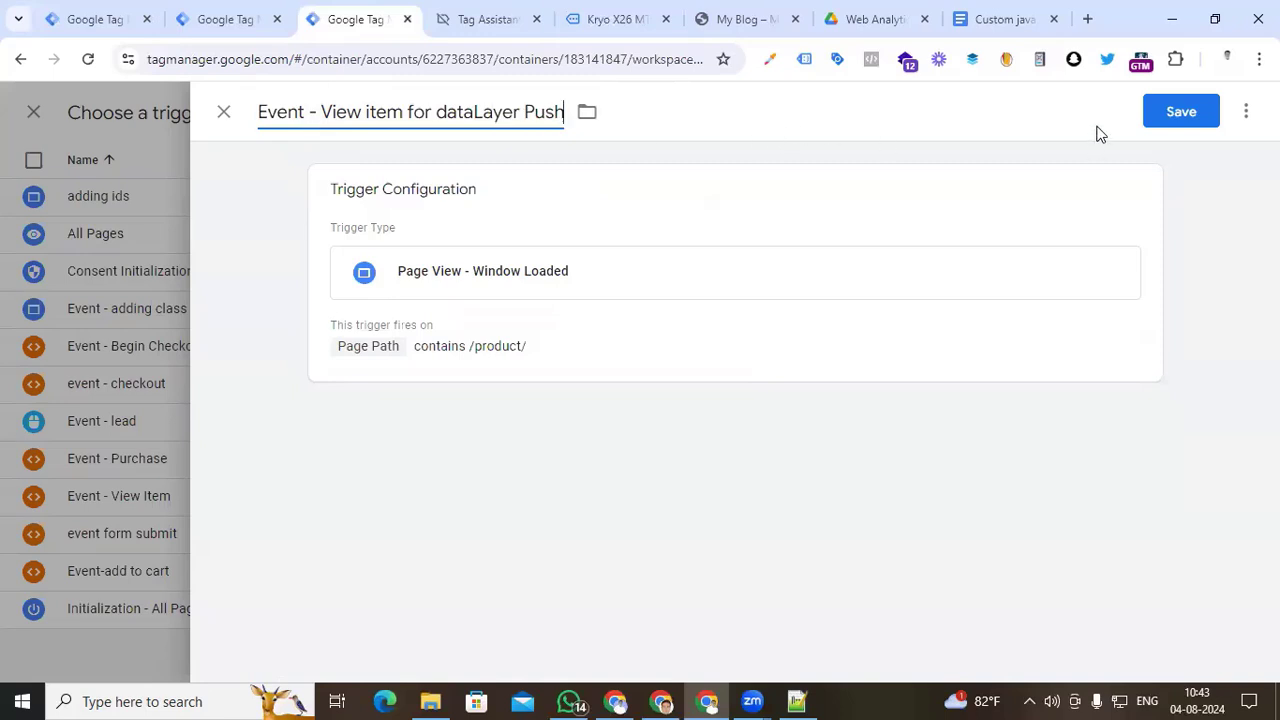
{"action": "left_click", "coordinate": [1160, 118]}
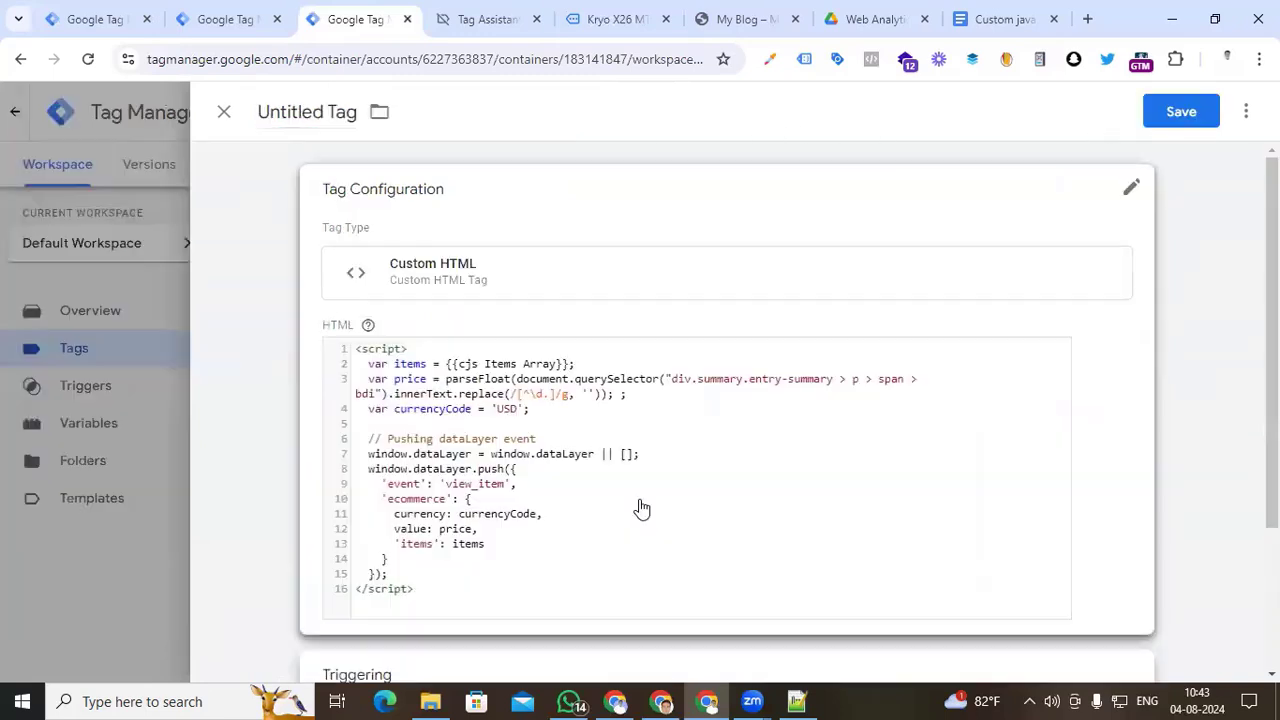
- Name the Custom HTML tag "cHTML - DataLayer Push - View Item" and save it
{"action": "left_click", "coordinate": [302, 110]}
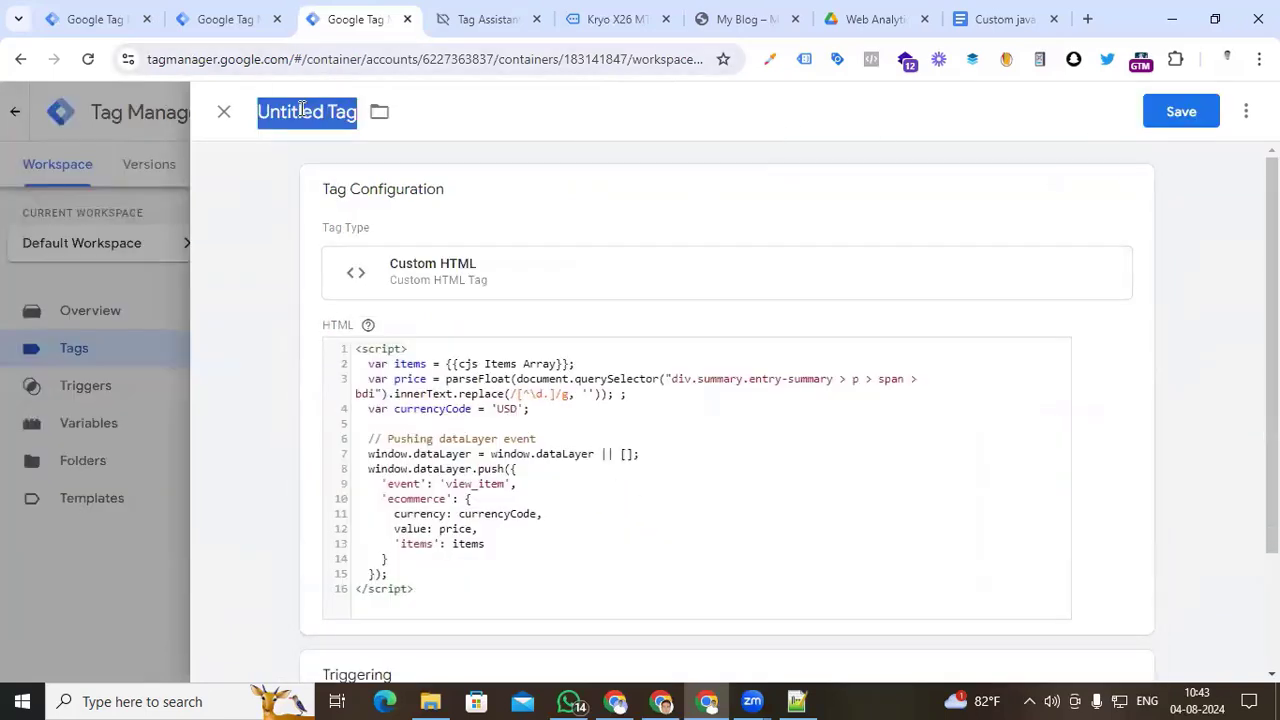
{"action": "type", "text": "cHT"}
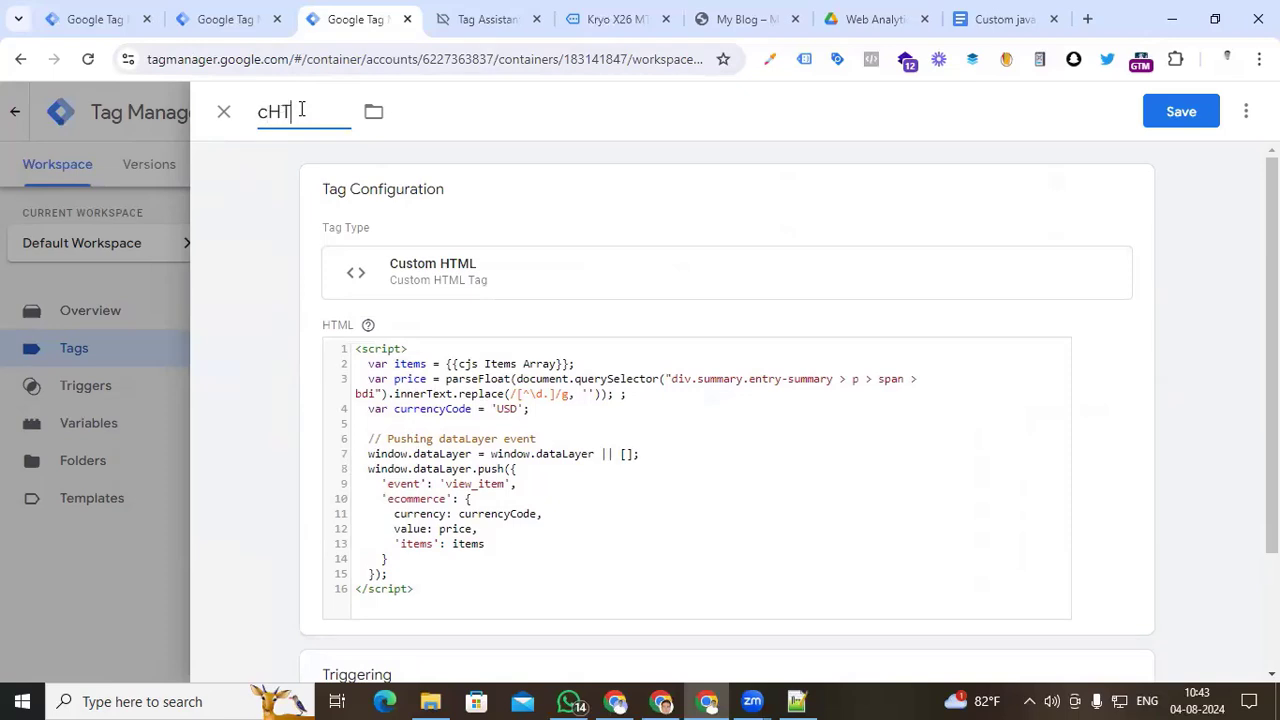
{"action": "type", "text": "ML - DataLa"}
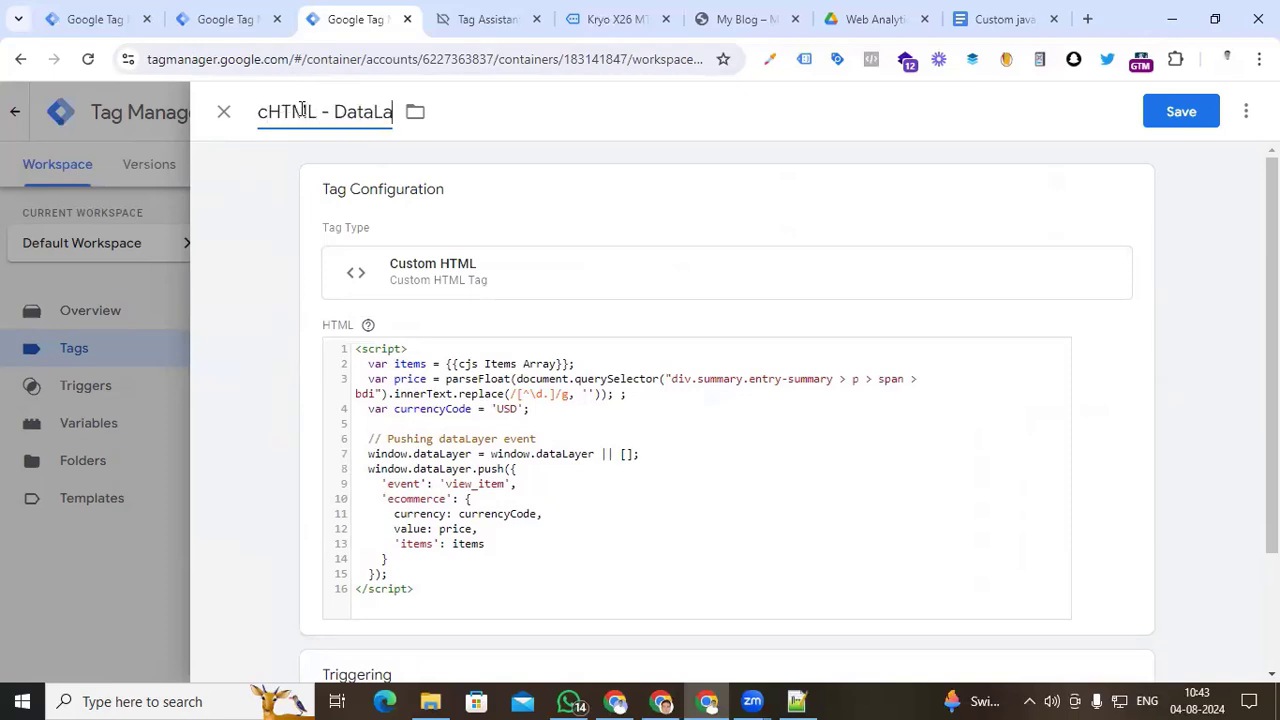
{"action": "type", "text": "yer Push - View Item"}
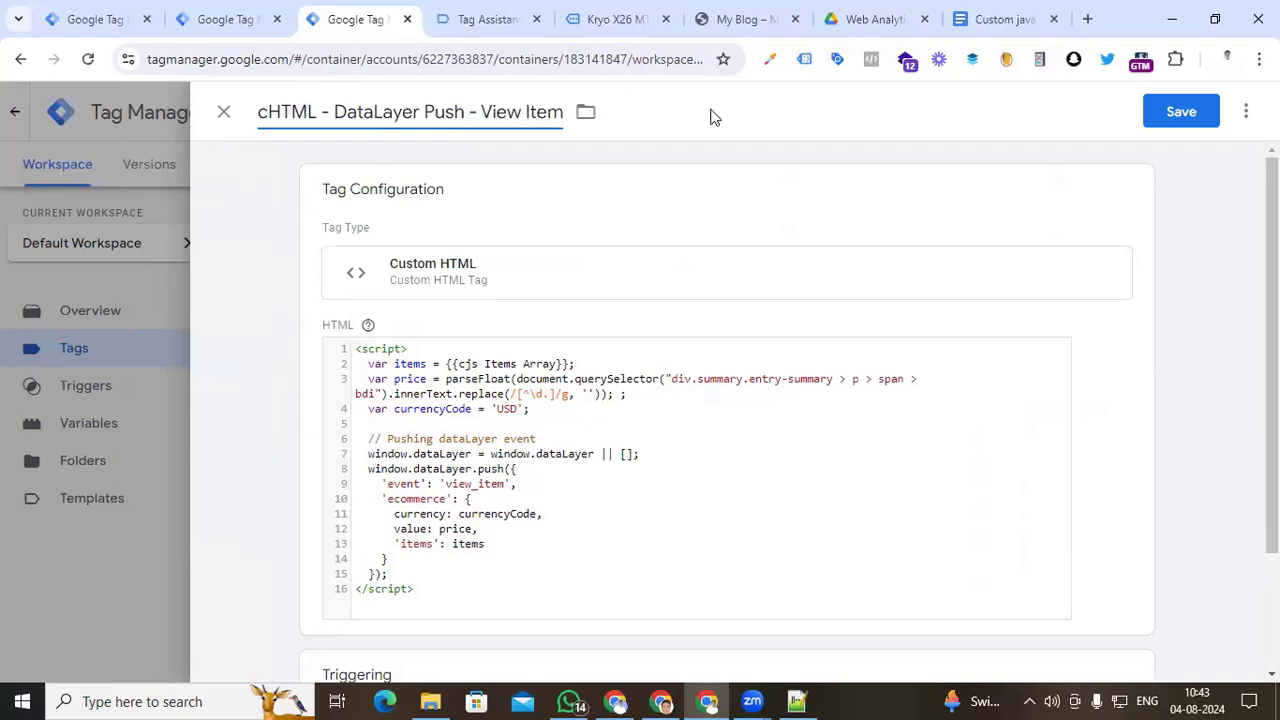
{"action": "left_click", "coordinate": [1190, 118]}
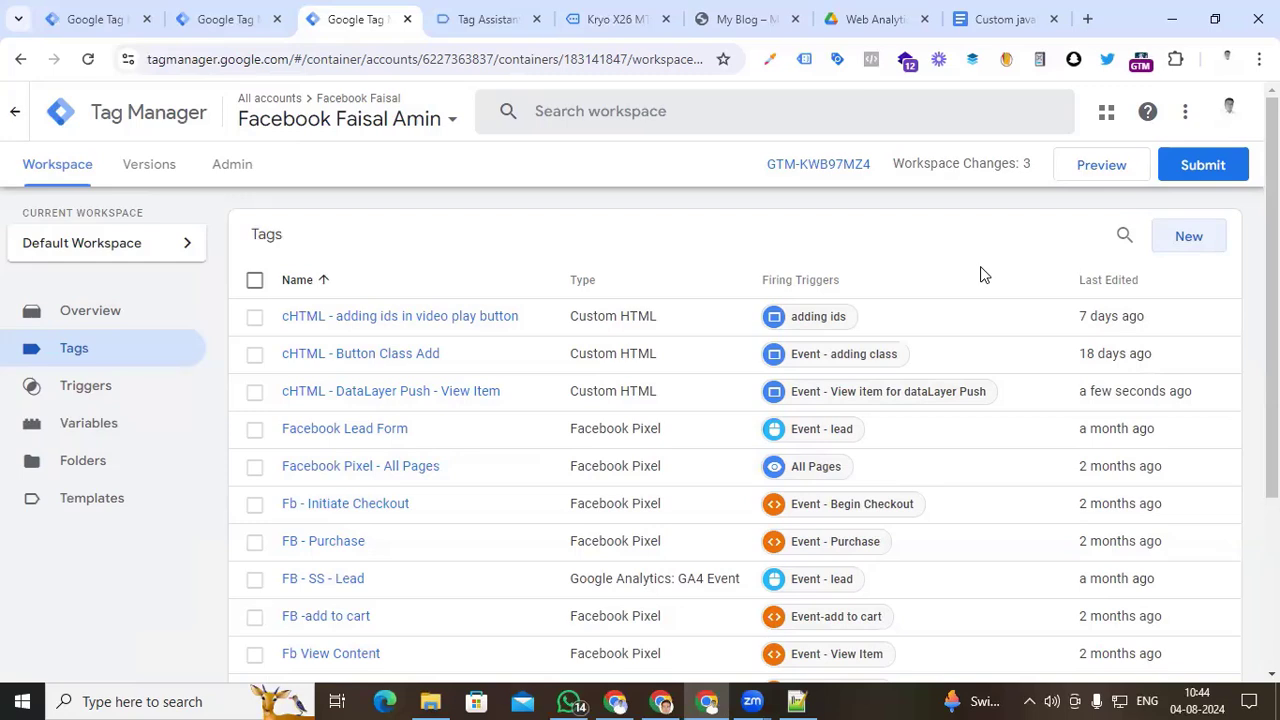
- Start a container preview and open the Kryo X26 MTB – Model Z product page on the connected site
{"action": "left_click", "coordinate": [1102, 166]}
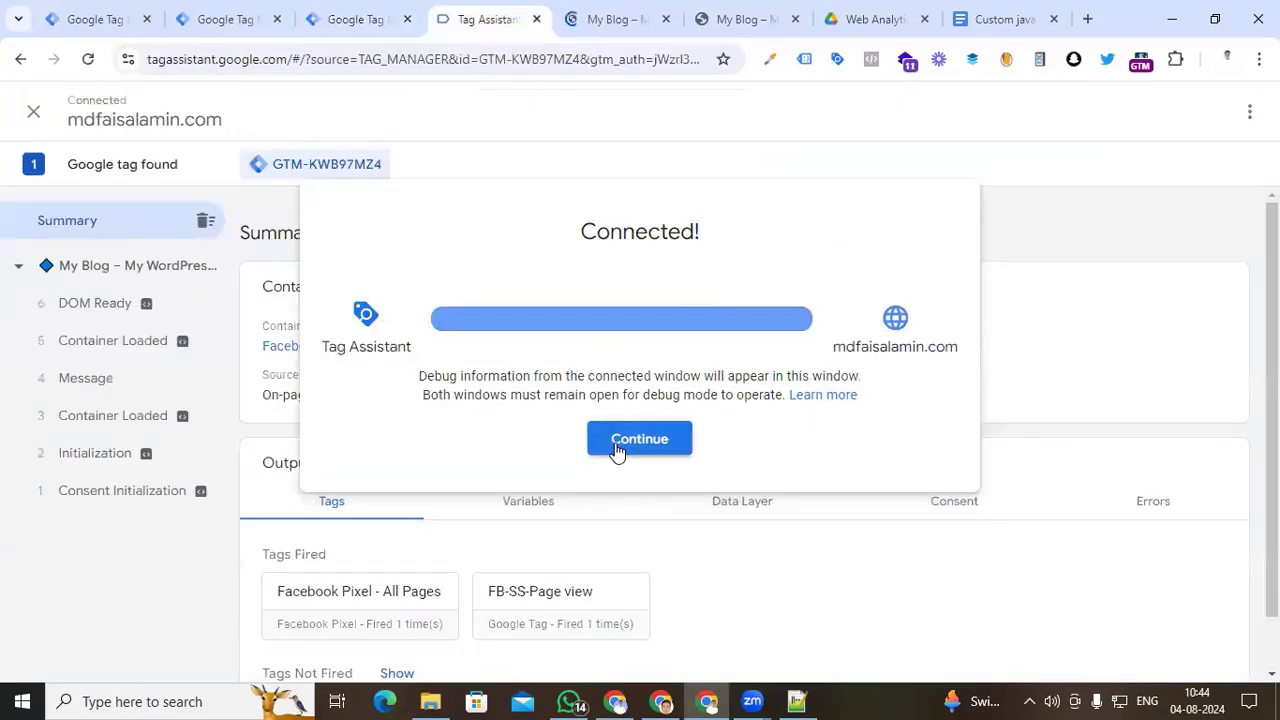
{"action": "left_click", "coordinate": [640, 437]}
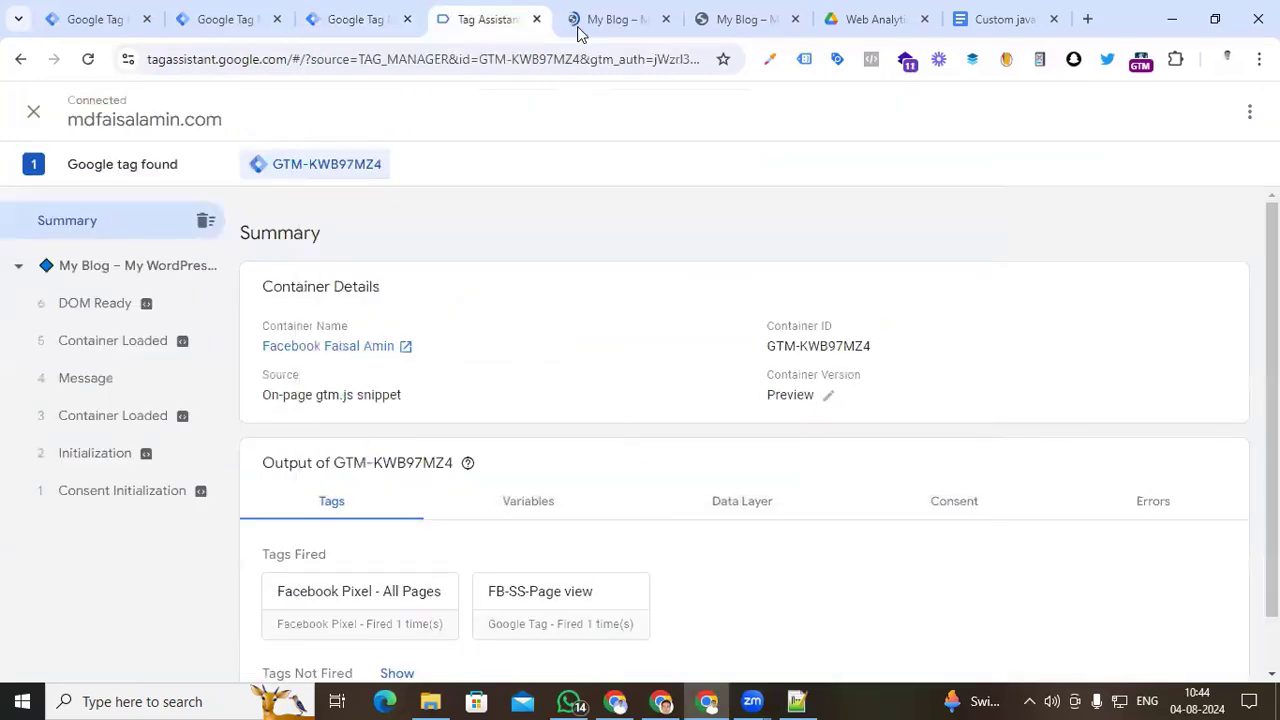
{"action": "left_click", "coordinate": [620, 14]}
{"action": "scroll", "coordinate": [577, 312], "scroll_direction": "down", "scroll_amount": 10}
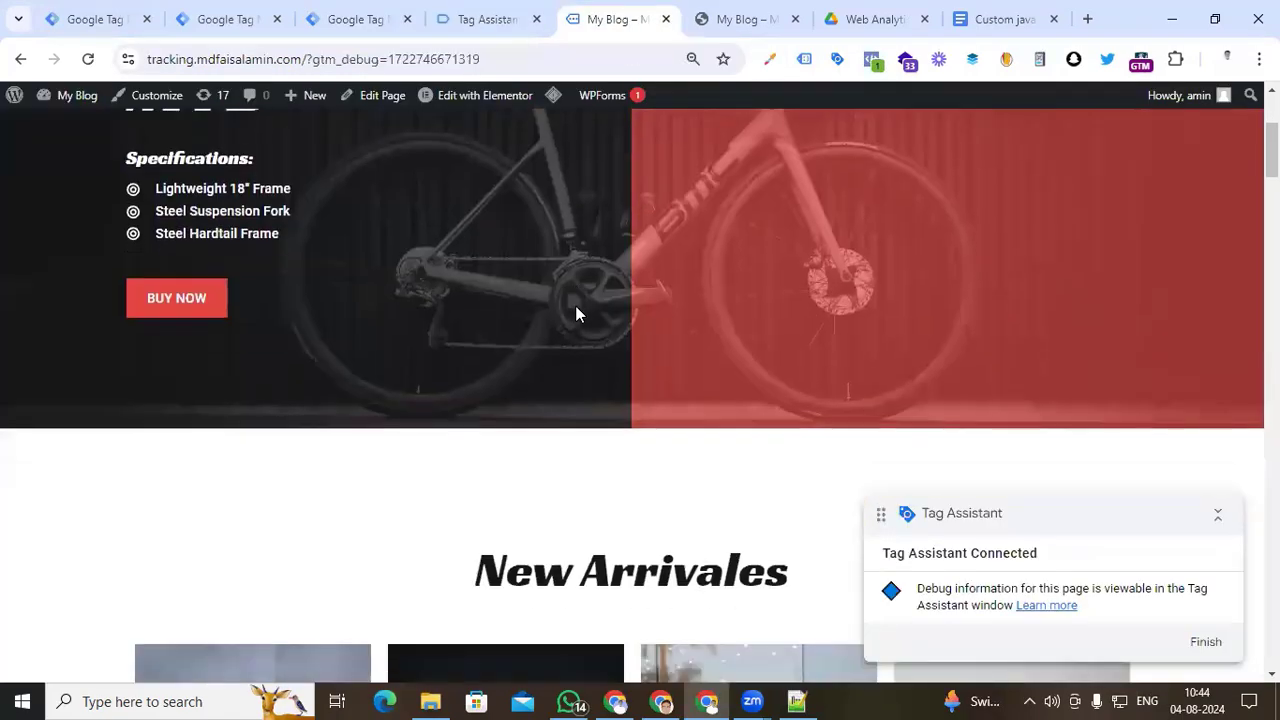
{"action": "scroll", "coordinate": [589, 312], "scroll_direction": "up", "scroll_amount": 1}
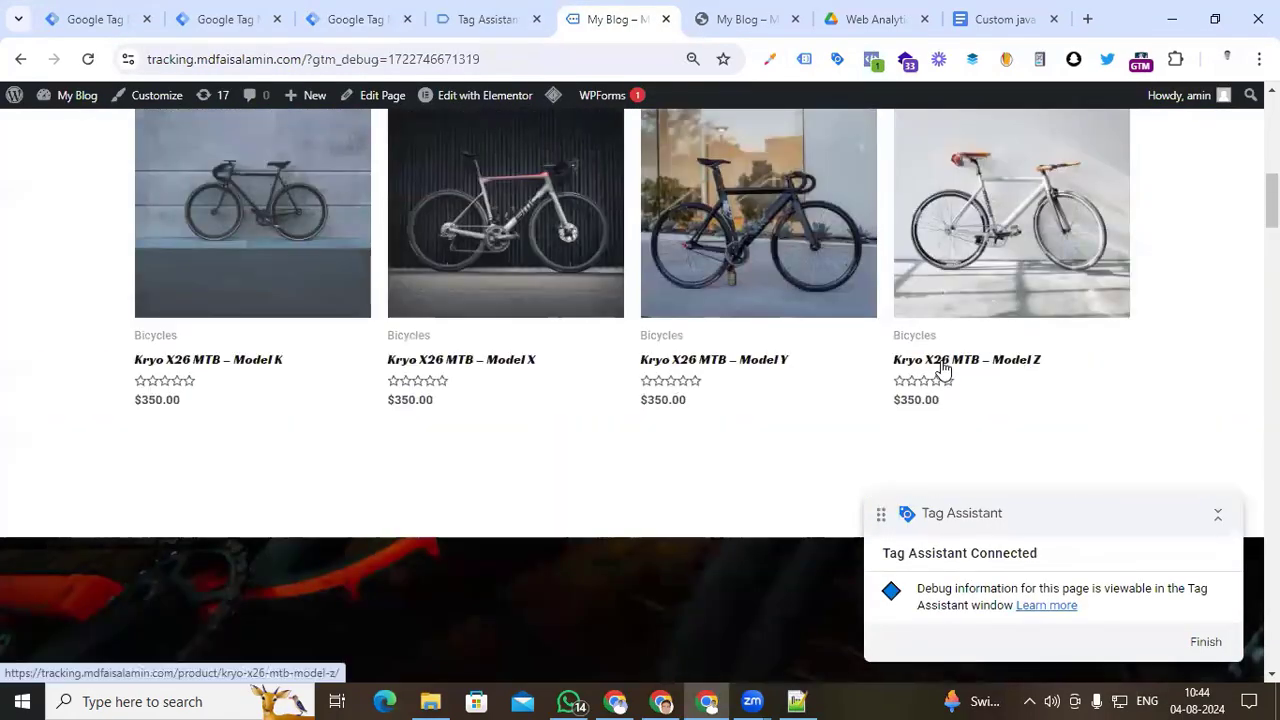
{"action": "left_click", "coordinate": [942, 366]}
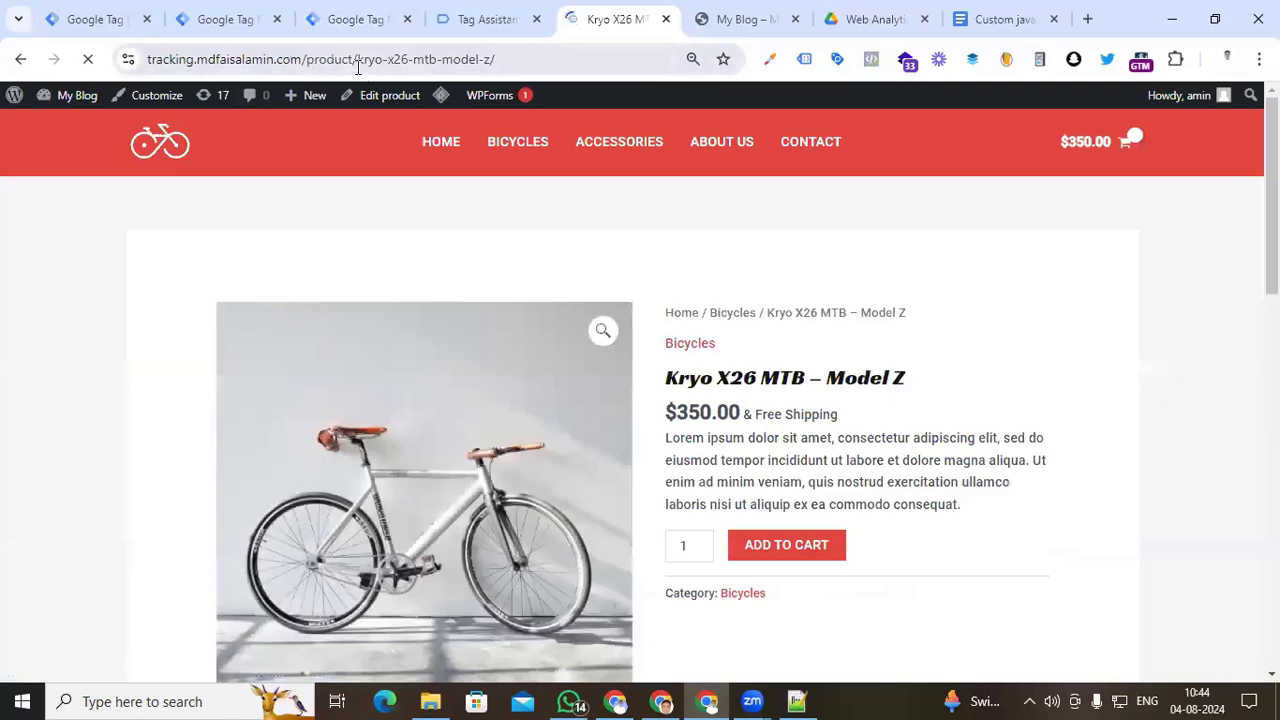
{"action": "left_click_drag", "start_coordinate": [358, 59], "coordinate": [300, 59]}
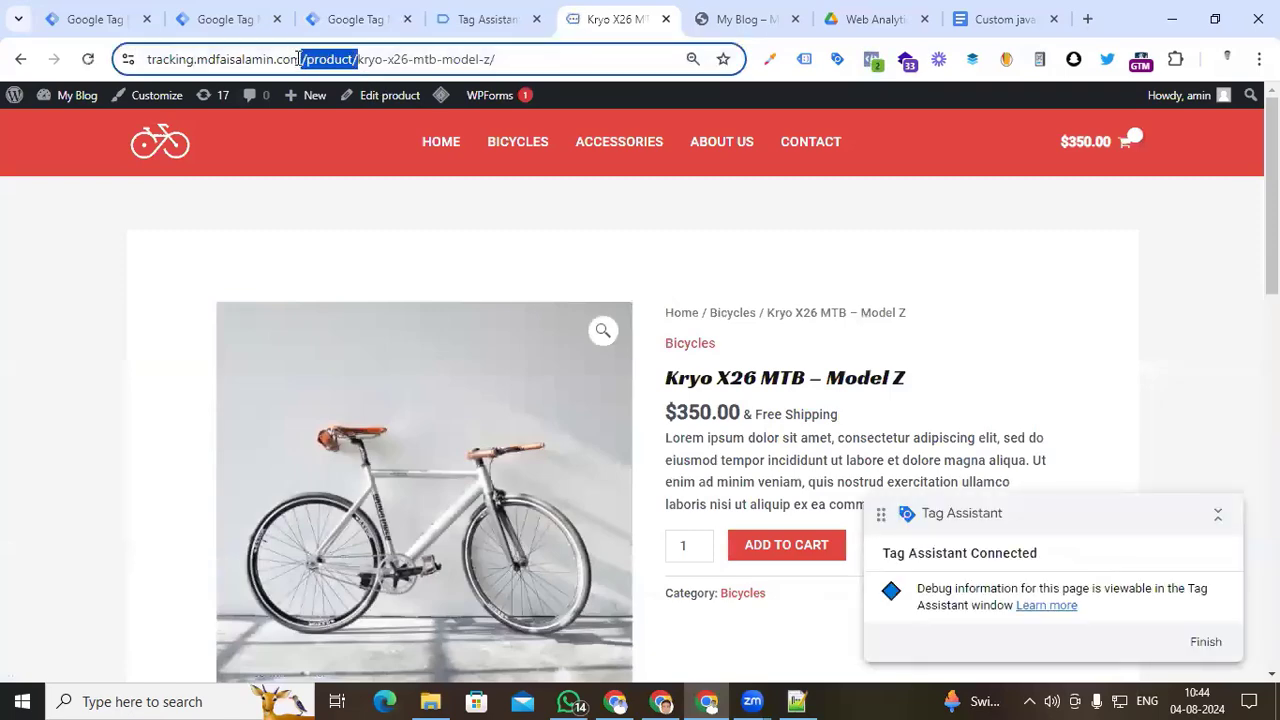
- In Tag Assistant, inspect the full API call of the view_item event from the Model Z page
{"action": "left_click", "coordinate": [478, 19]}
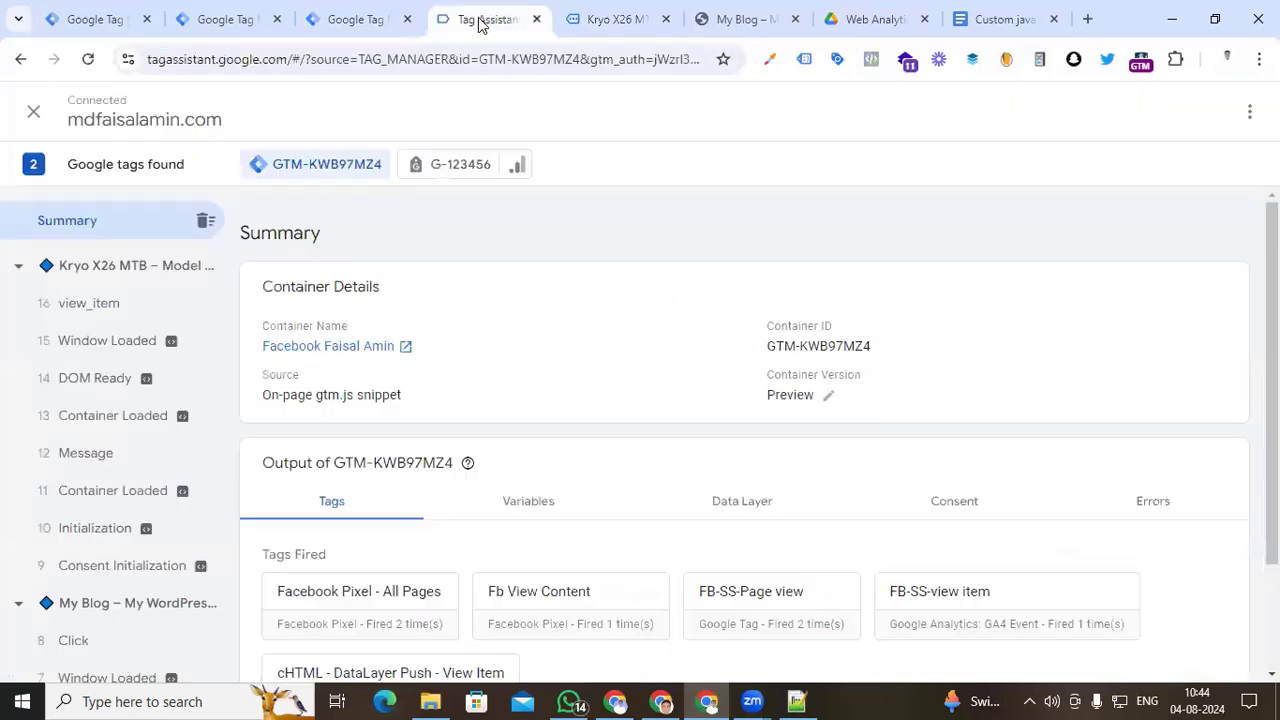
{"action": "left_click", "coordinate": [94, 318]}
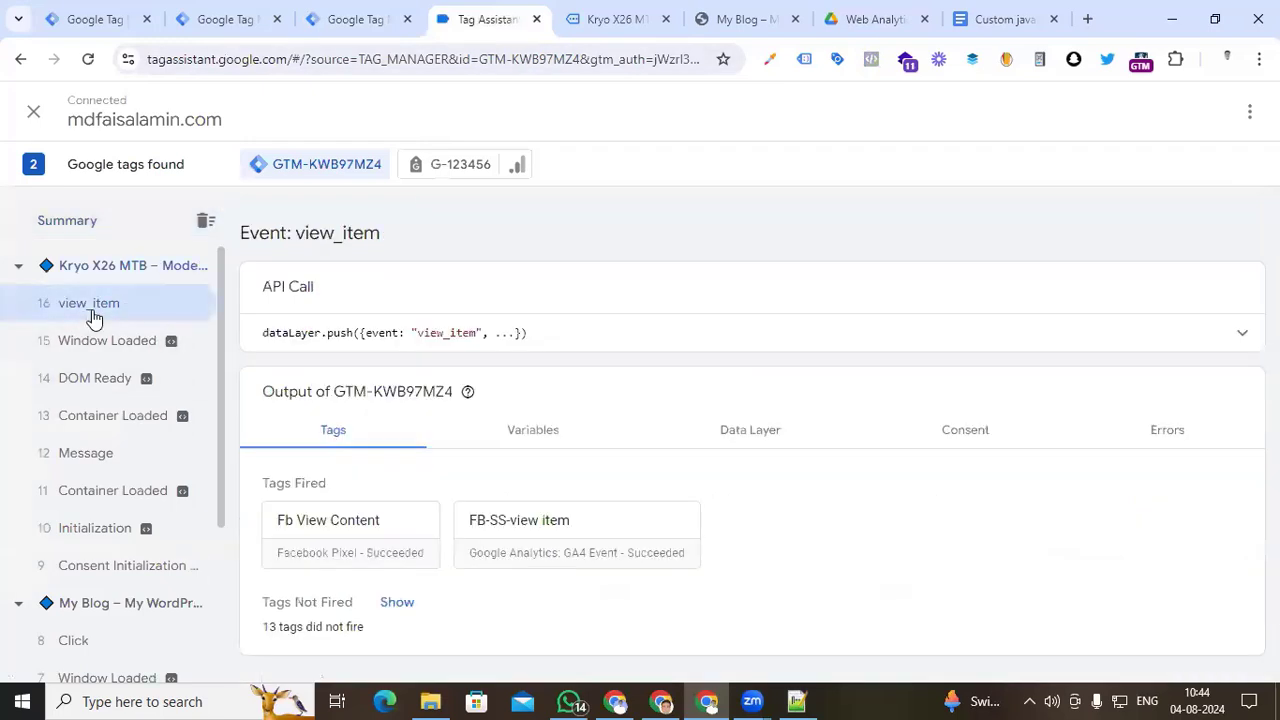
{"action": "left_click", "coordinate": [976, 343]}
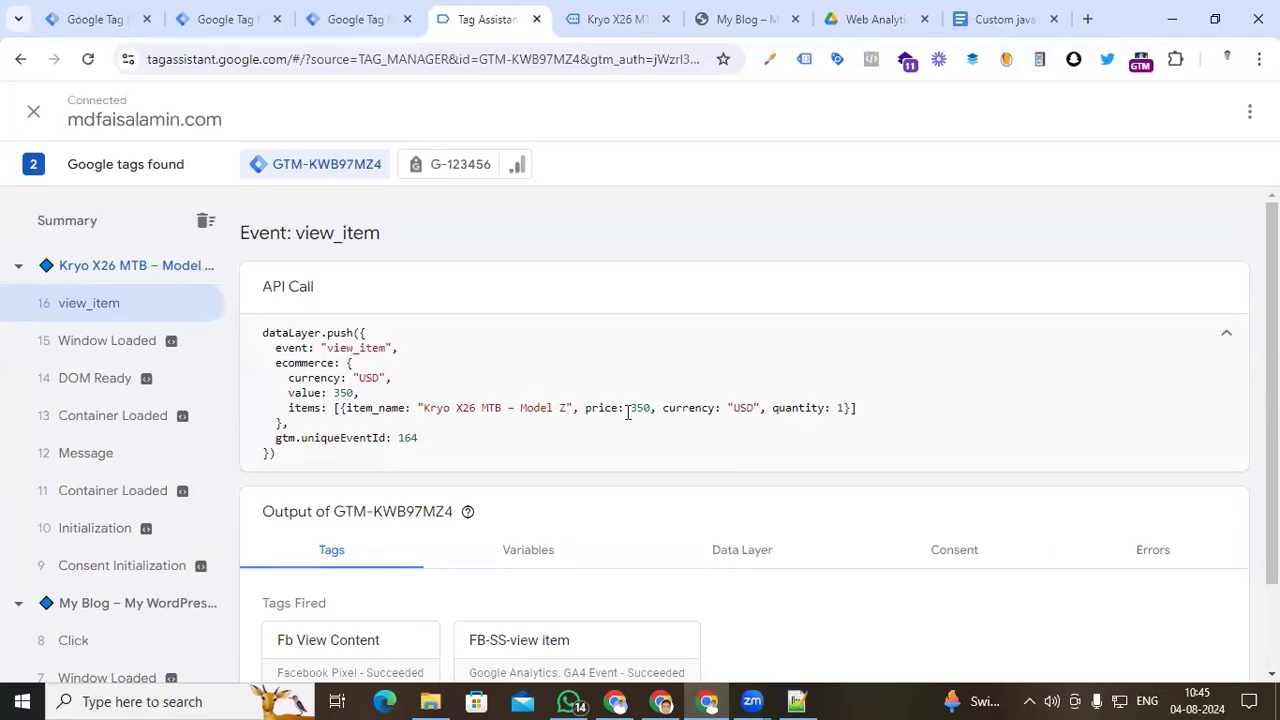
- Open the related product Kryo X26 MTB – Model Y and inspect its view_item event in Tag Assistant
{"action": "left_click", "coordinate": [612, 19]}
{"action": "scroll", "coordinate": [640, 360], "scroll_direction": "down", "scroll_amount": 10}
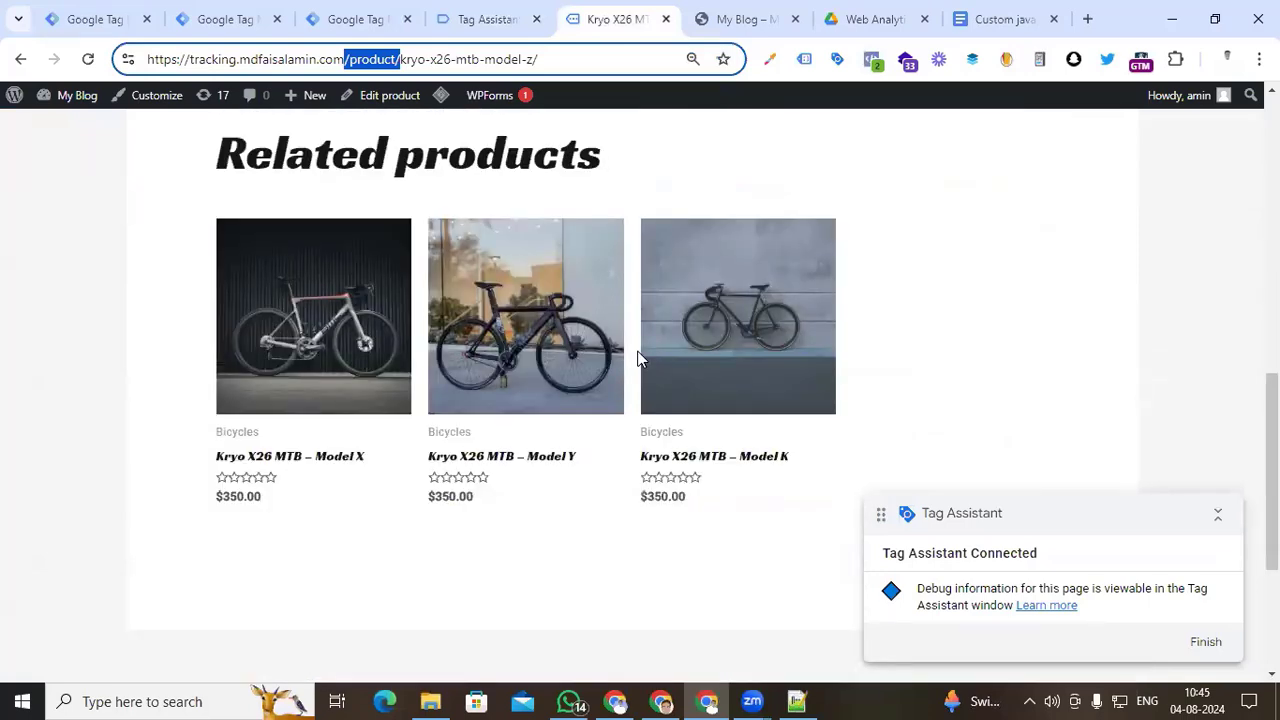
{"action": "left_click", "coordinate": [506, 464]}
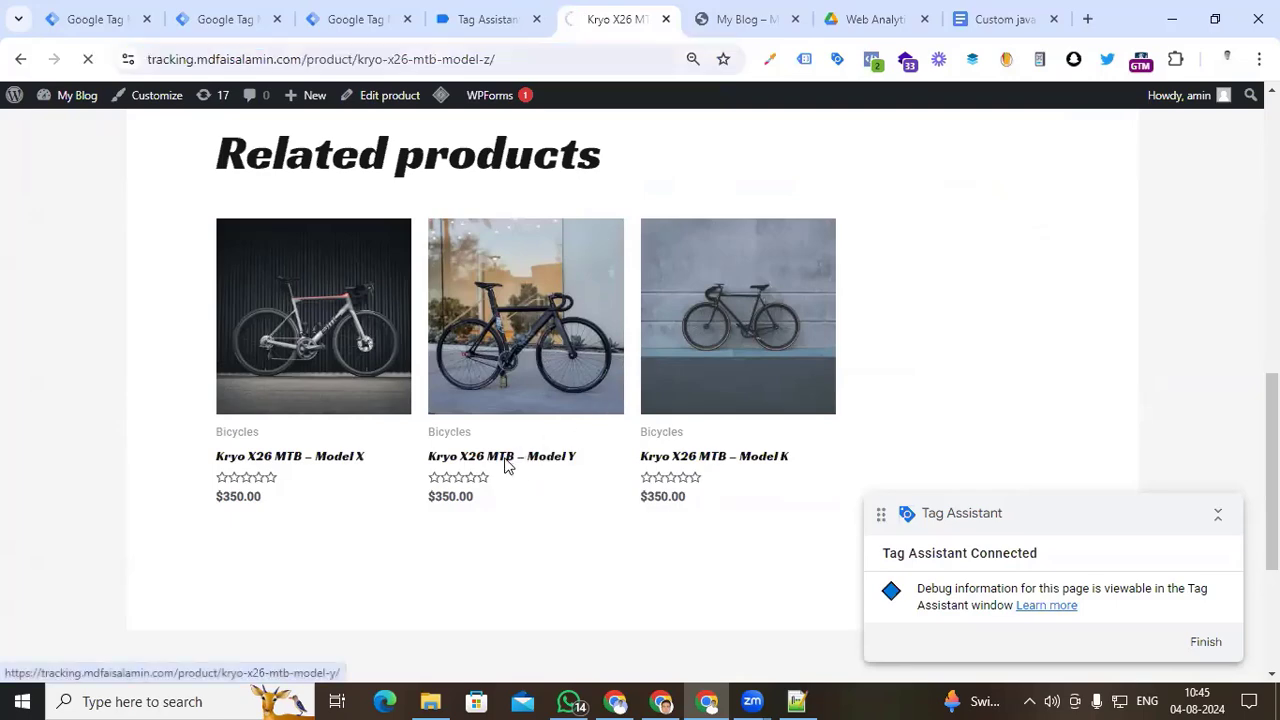
{"action": "left_click", "coordinate": [480, 19]}
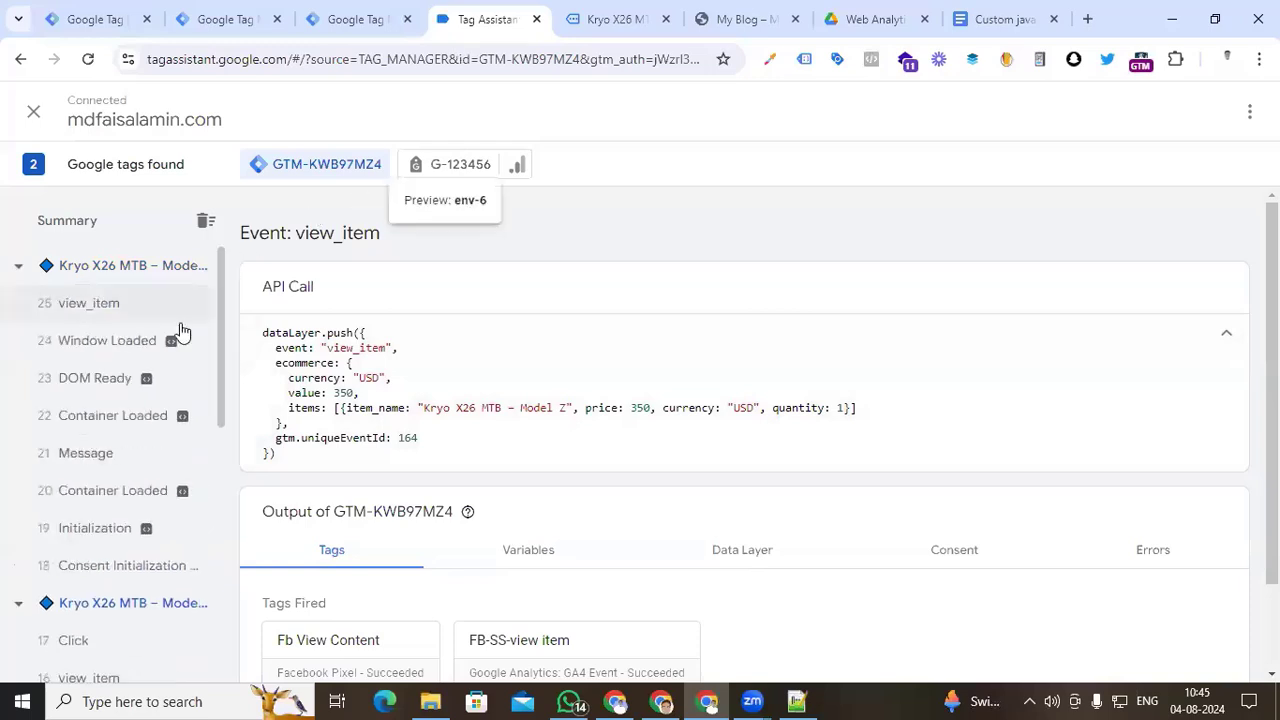
{"action": "left_click", "coordinate": [107, 314]}
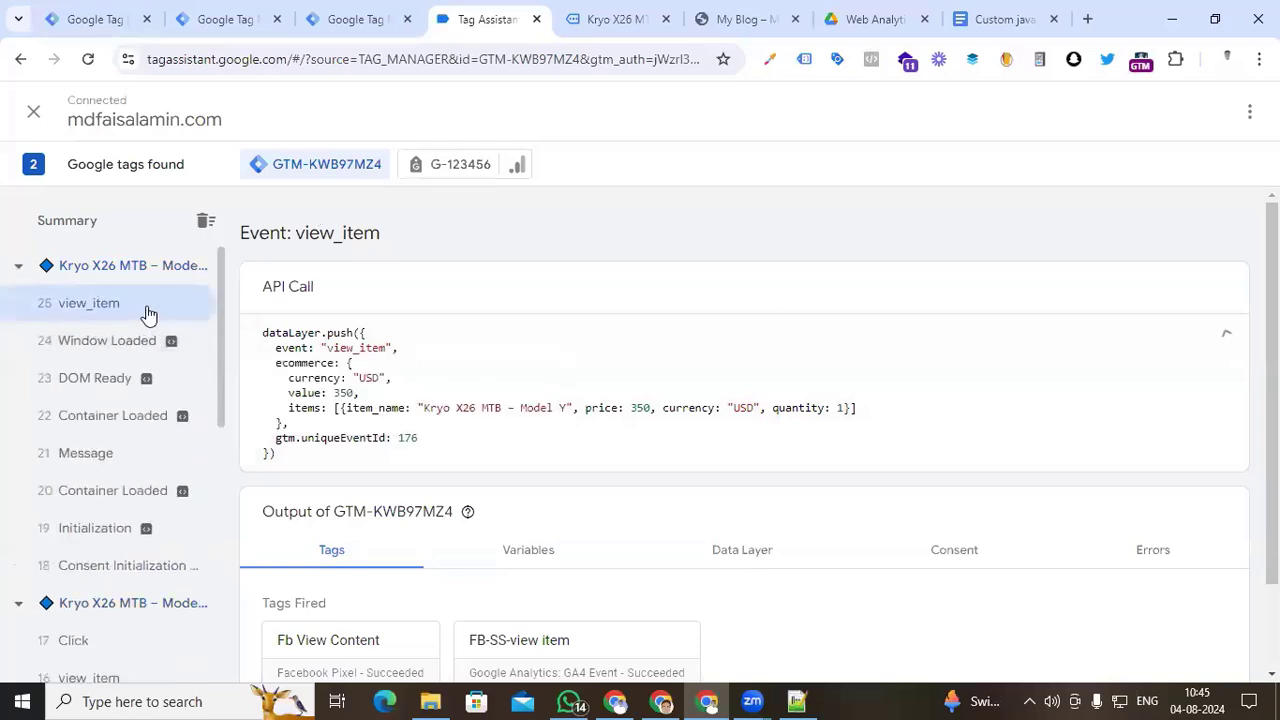